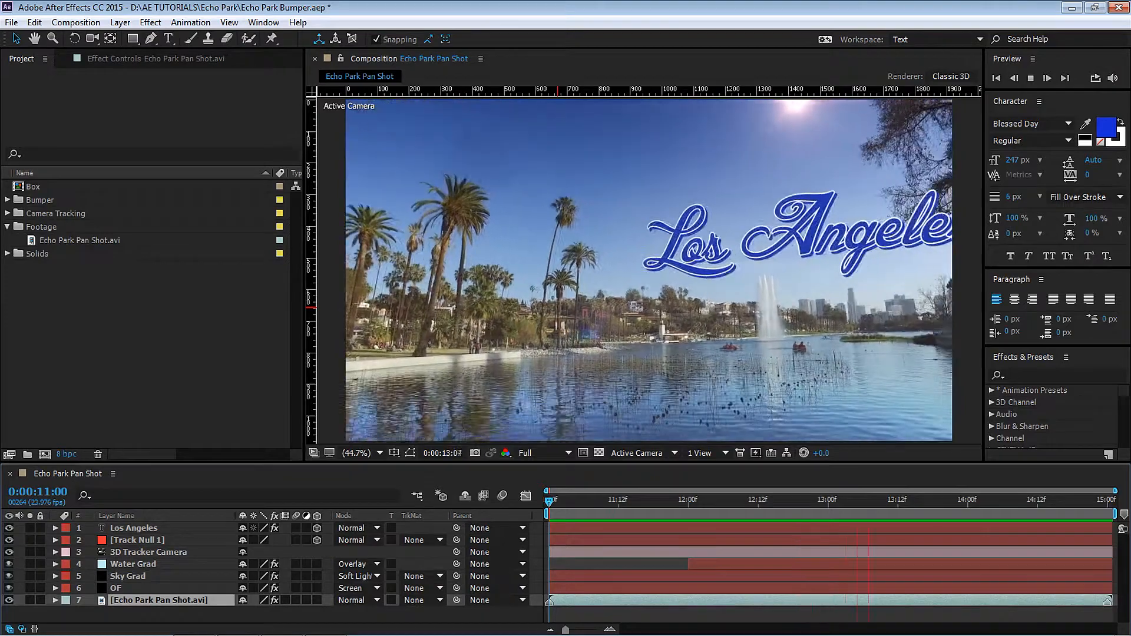
Step: Create a new composition from the Echo Park Pan Shot.avi footage
{"action": "key", "text": "space"}
{"action": "left_click", "coordinate": [62, 239]}
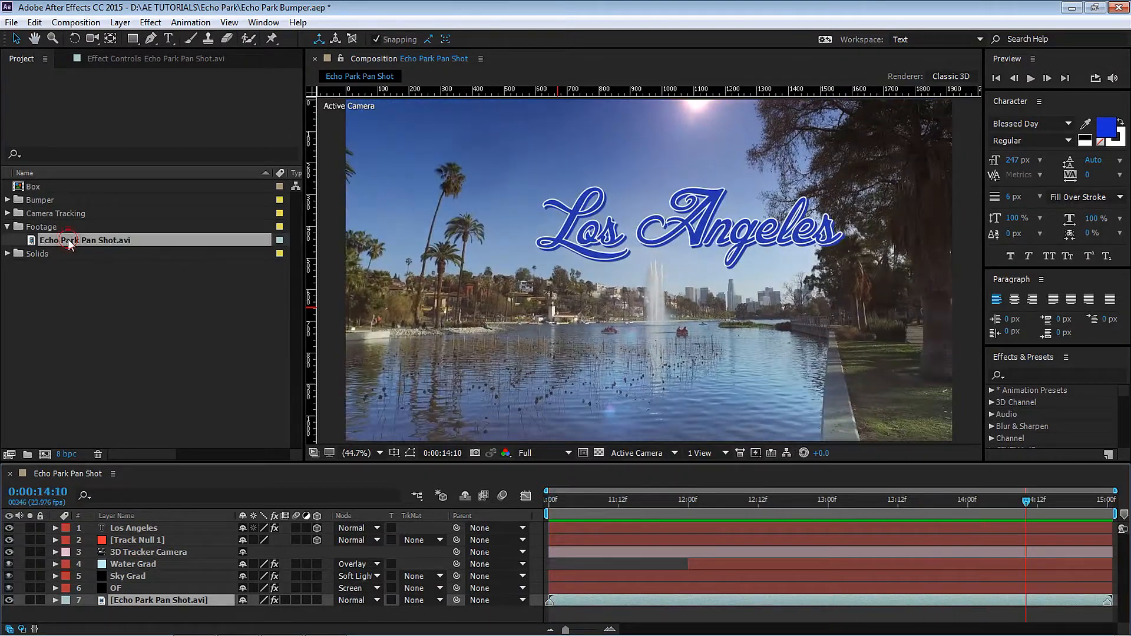
{"action": "left_click_drag", "start_coordinate": [62, 239], "coordinate": [70, 420]}
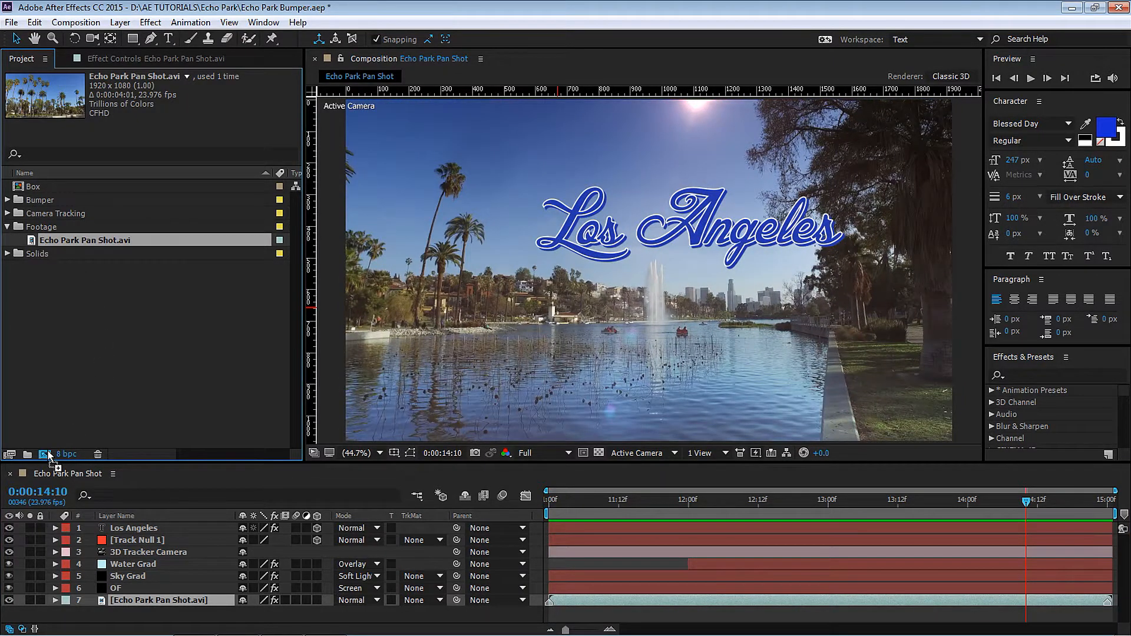
{"action": "left_click_drag", "start_coordinate": [47, 456], "coordinate": [45, 455]}
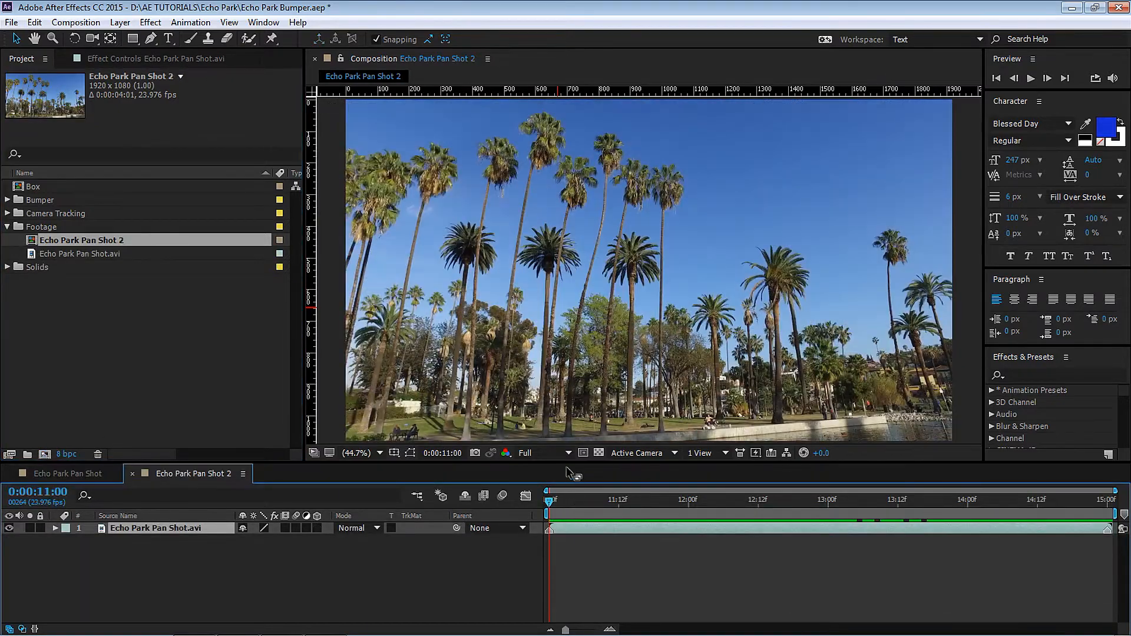
{"action": "left_click_drag", "start_coordinate": [568, 467], "coordinate": [547, 516]}
{"action": "left_click", "coordinate": [389, 75]}
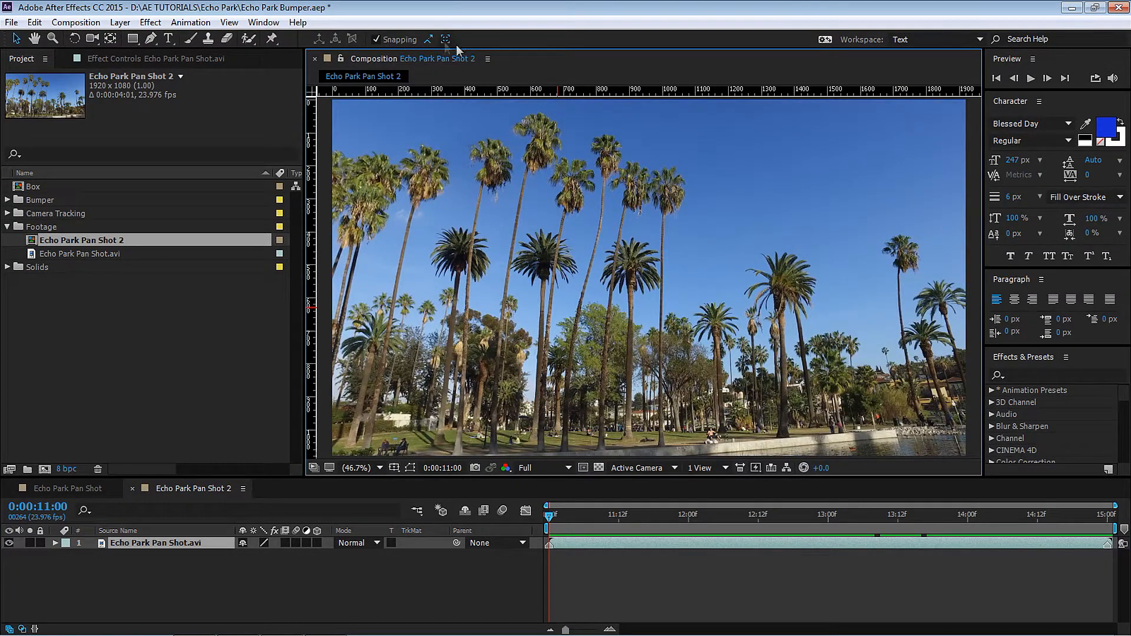
Step: Run Track Camera on the Echo Park Pan Shot.avi layer with the shot type Fixed Angle of View
{"action": "left_click_drag", "start_coordinate": [241, 478], "coordinate": [242, 444]}
{"action": "right_click", "coordinate": [211, 508]}
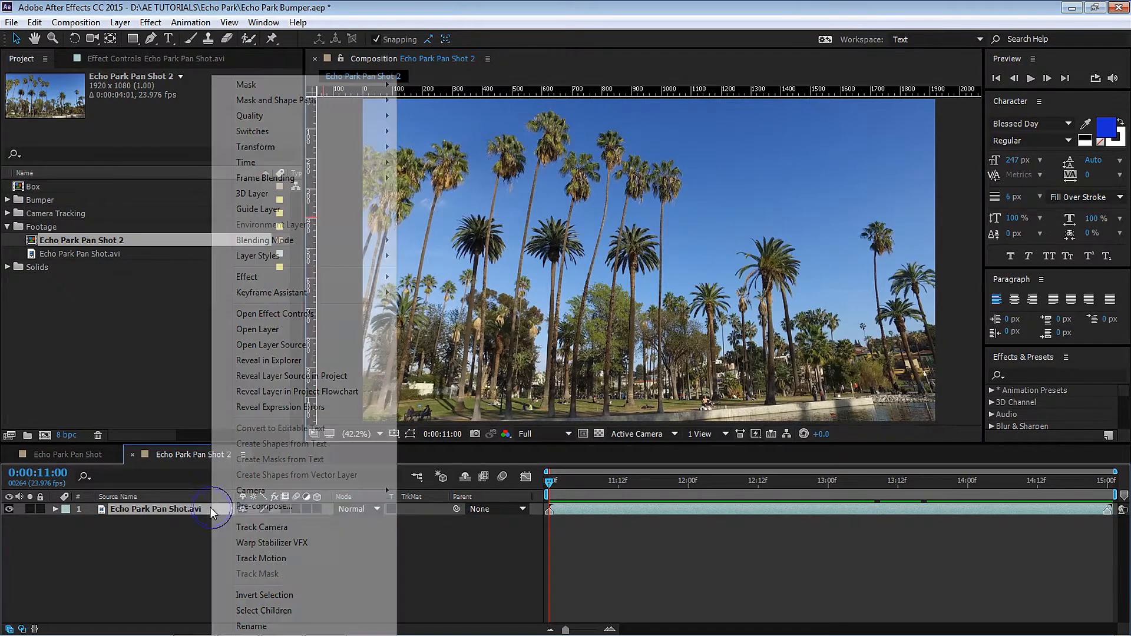
{"action": "left_click", "coordinate": [297, 528]}
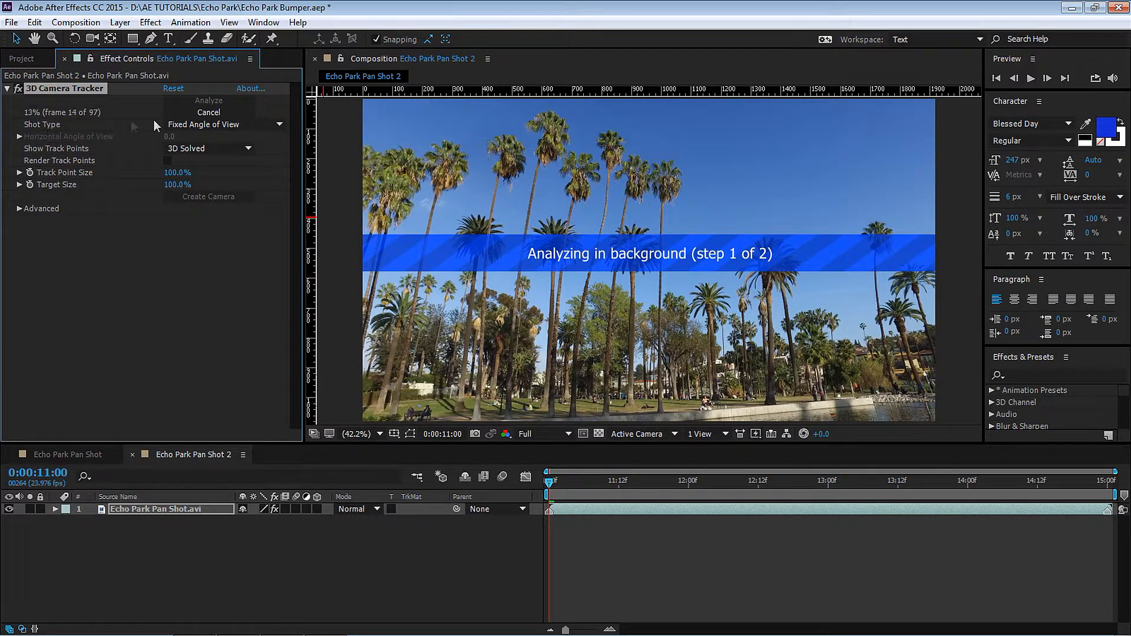
{"action": "left_click", "coordinate": [211, 125]}
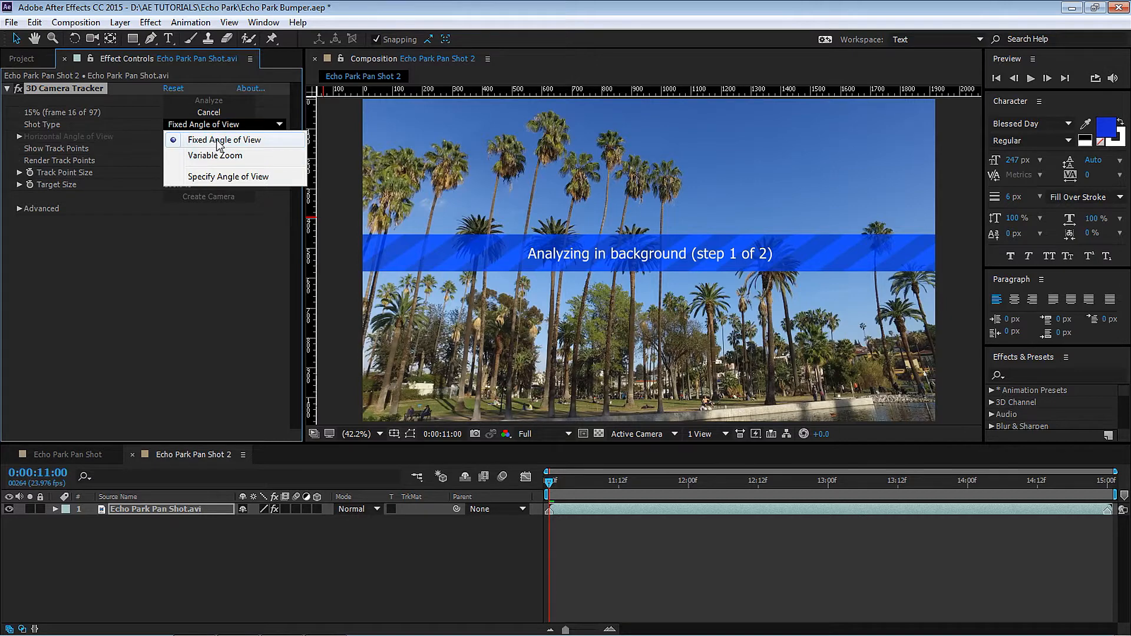
{"action": "left_click", "coordinate": [224, 141]}
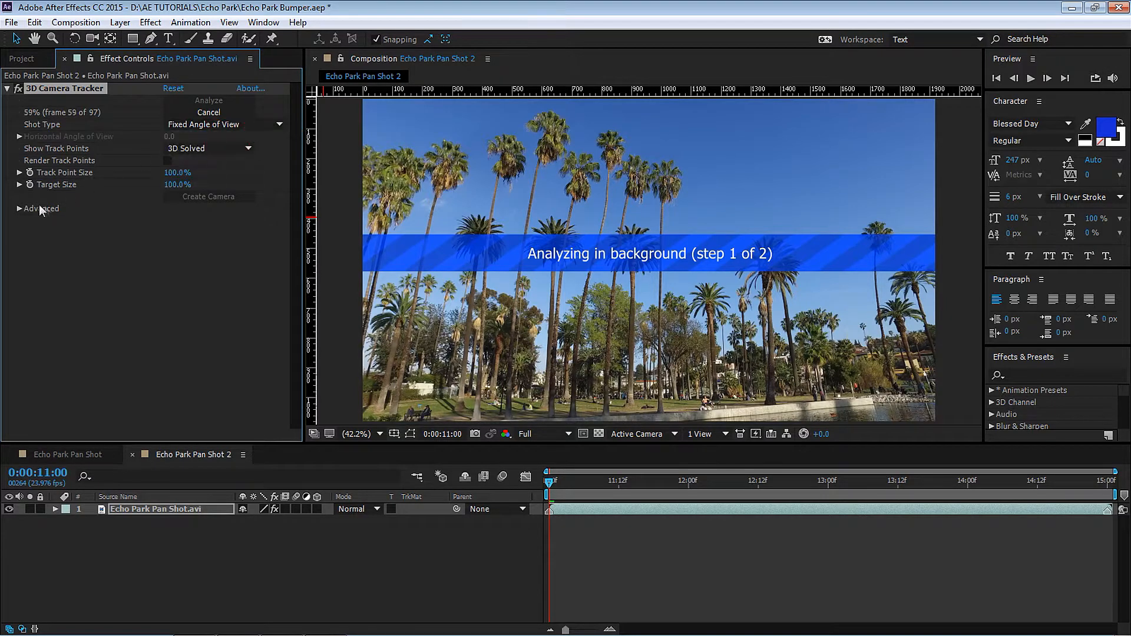
Step: Set the 3D Camera Tracker's advanced solve method to Tripod Pan
{"action": "left_click", "coordinate": [19, 209]}
{"action": "left_click", "coordinate": [210, 220]}
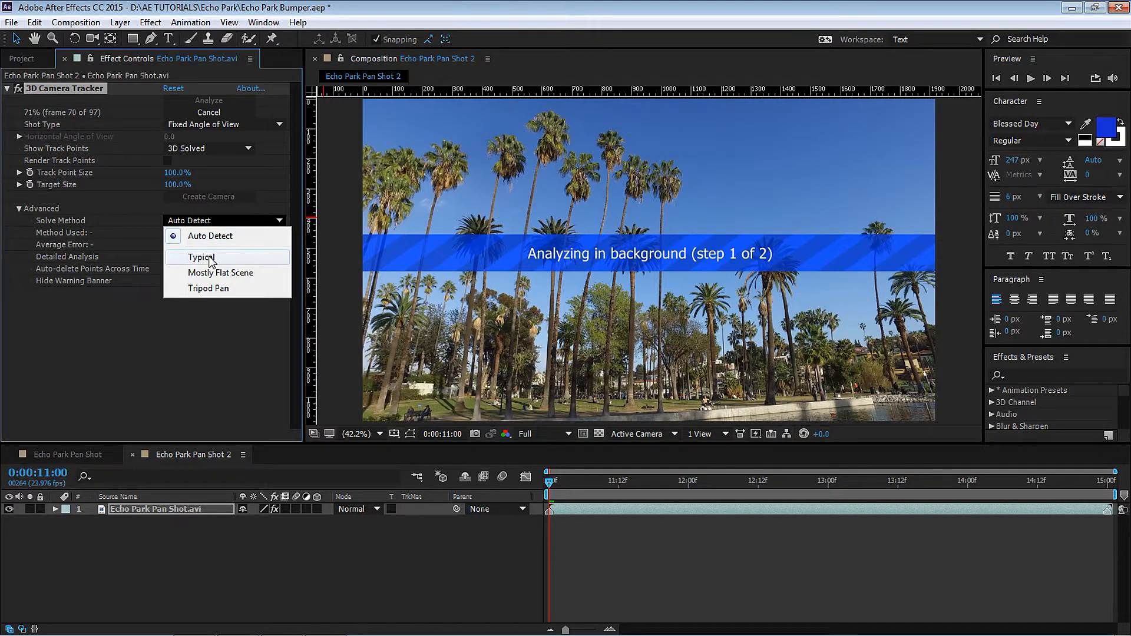
{"action": "left_click", "coordinate": [223, 288]}
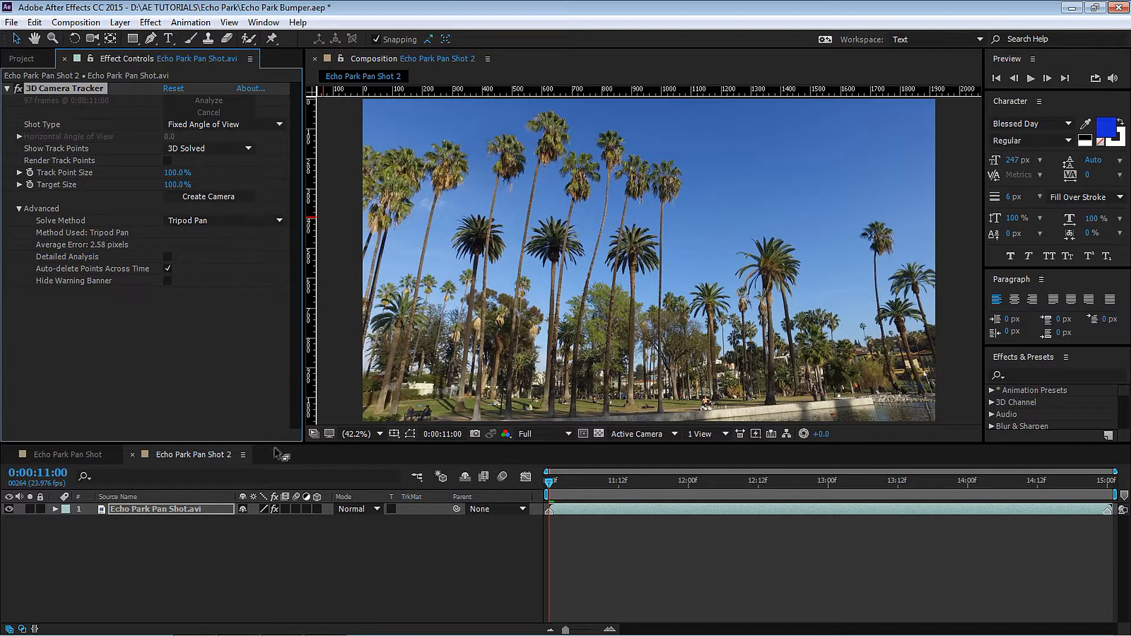
Step: Display the 3D Camera Tracker's track points on the footage and go to 0:00:13:13, where the fountain is in view
{"action": "left_click_drag", "start_coordinate": [280, 446], "coordinate": [278, 437]}
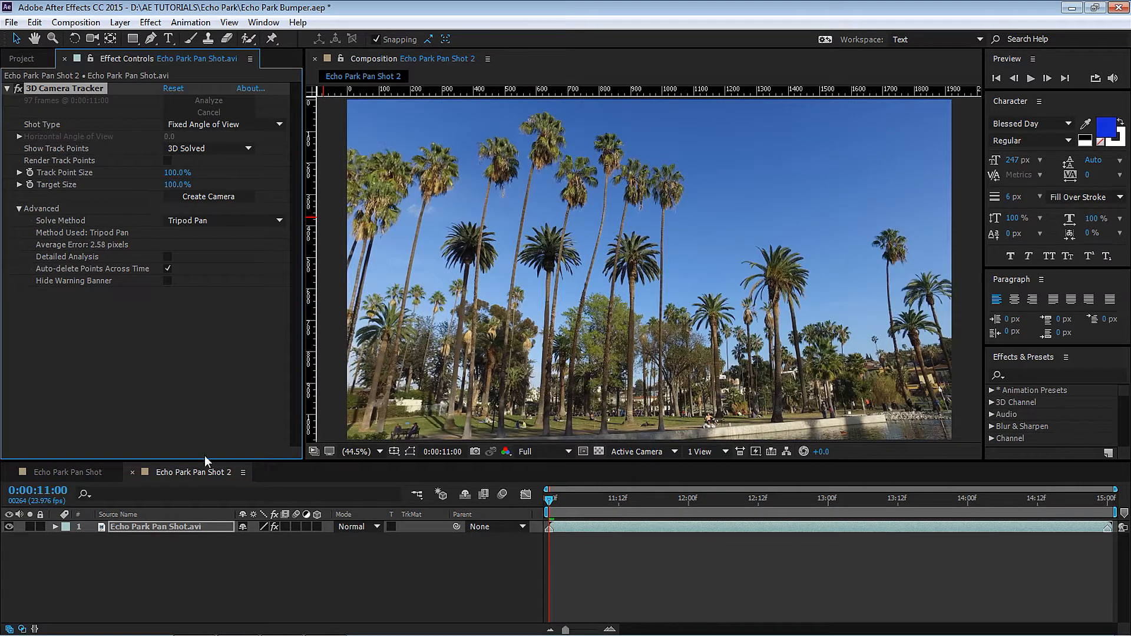
{"action": "left_click", "coordinate": [196, 473]}
{"action": "left_click", "coordinate": [179, 526]}
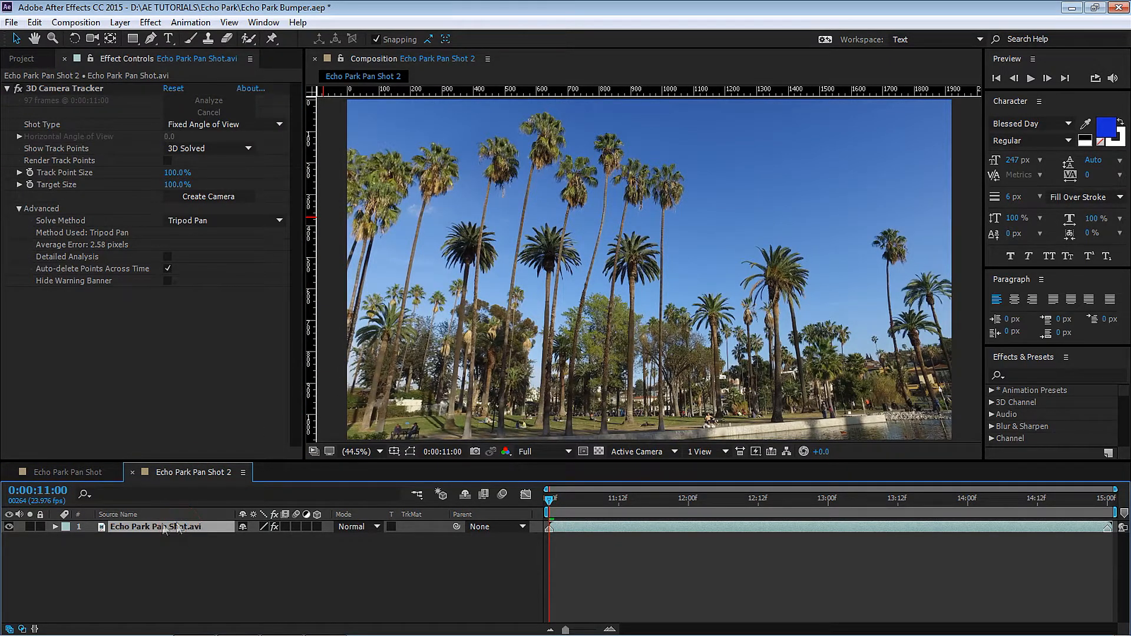
{"action": "left_click", "coordinate": [87, 90]}
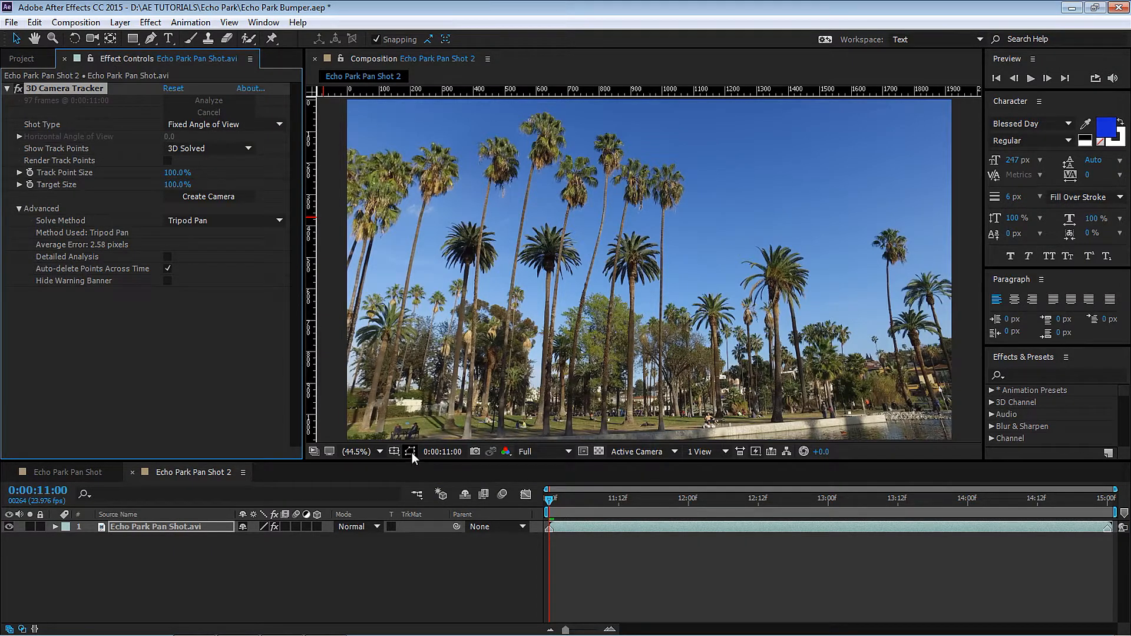
{"action": "left_click", "coordinate": [565, 259]}
{"action": "left_click", "coordinate": [617, 502]}
{"action": "left_click_drag", "start_coordinate": [617, 502], "coordinate": [902, 501]}
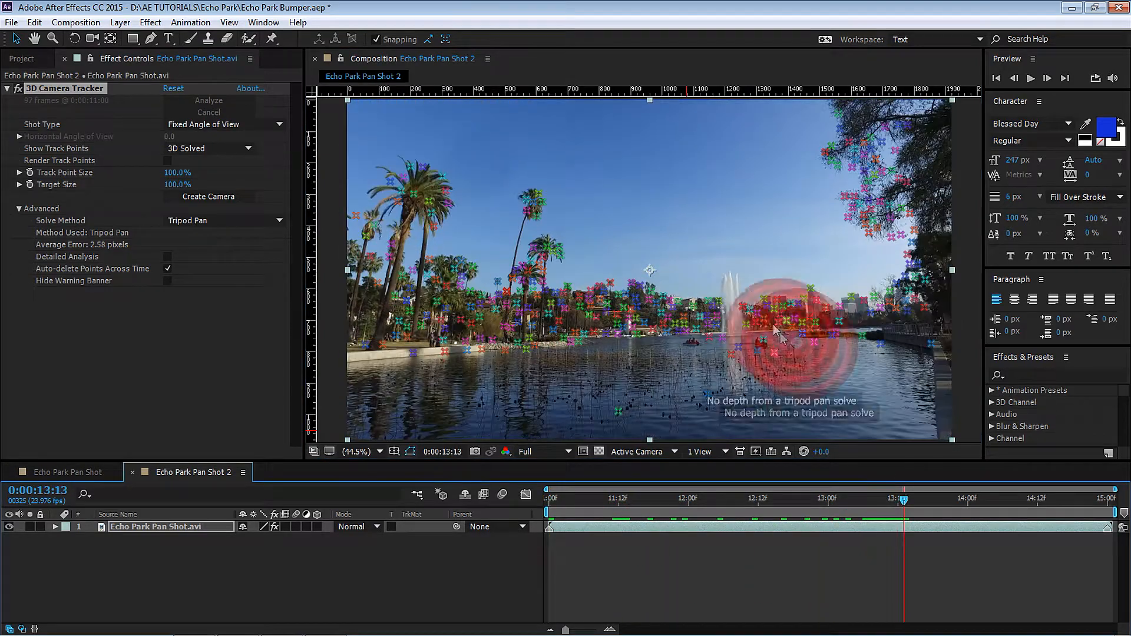
Step: Create a null and a camera from four track points surrounding the fountain
{"action": "key", "text": "grave"}
{"action": "key", "text": "slash"}
{"action": "key", "text": "h"}
{"action": "left_click_drag", "start_coordinate": [762, 331], "coordinate": [690, 303]}
{"action": "key", "text": "v"}
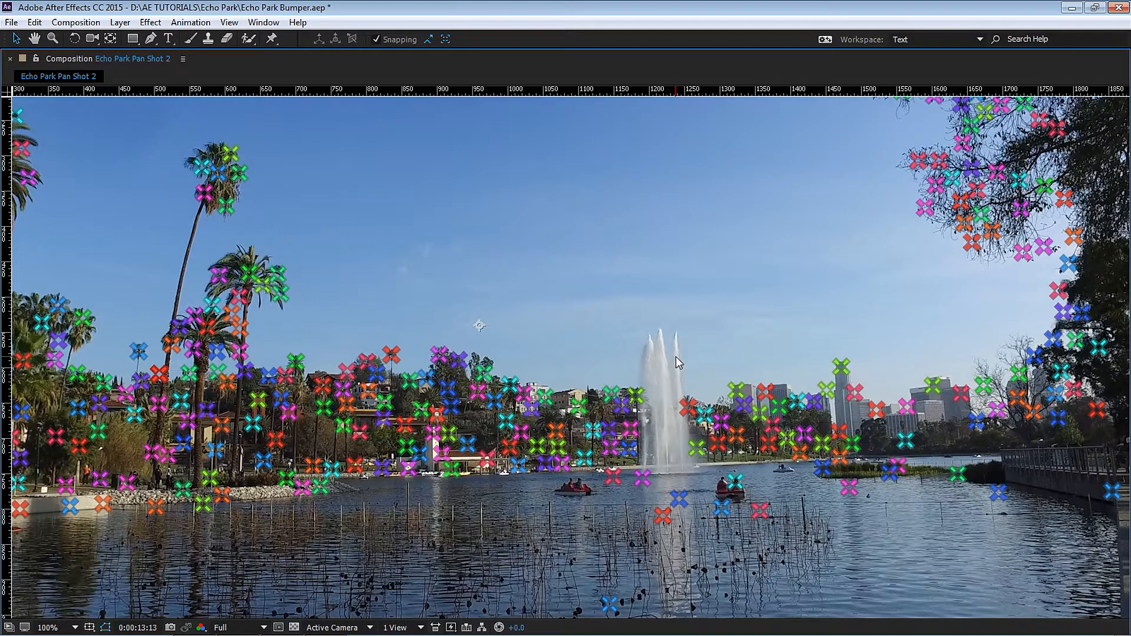
{"action": "left_click", "coordinate": [638, 397]}
{"action": "left_click", "coordinate": [630, 428], "text": "shift"}
{"action": "left_click", "coordinate": [688, 407], "text": "shift"}
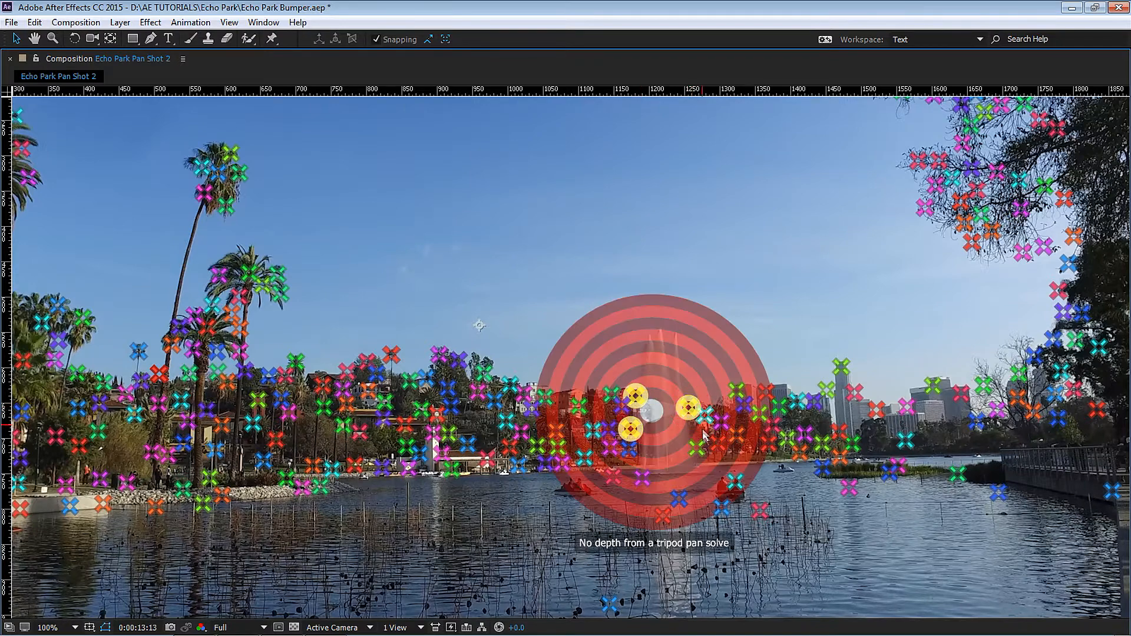
{"action": "left_click", "coordinate": [697, 448], "text": "shift"}
{"action": "left_click", "coordinate": [719, 442], "text": "shift"}
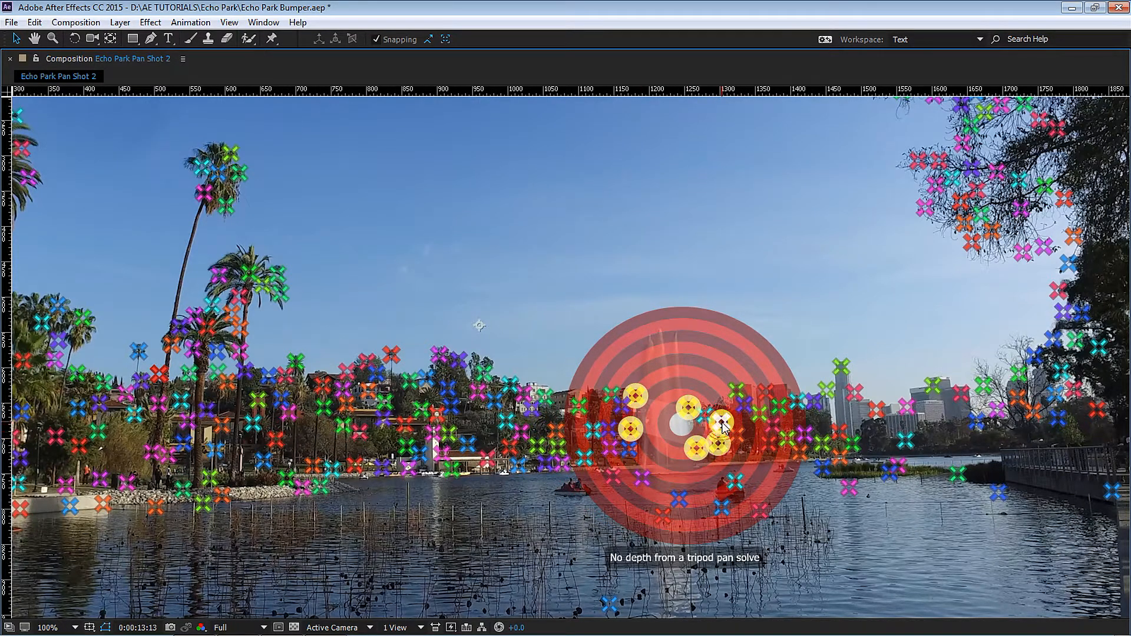
{"action": "left_click", "coordinate": [720, 443], "text": "ctrl"}
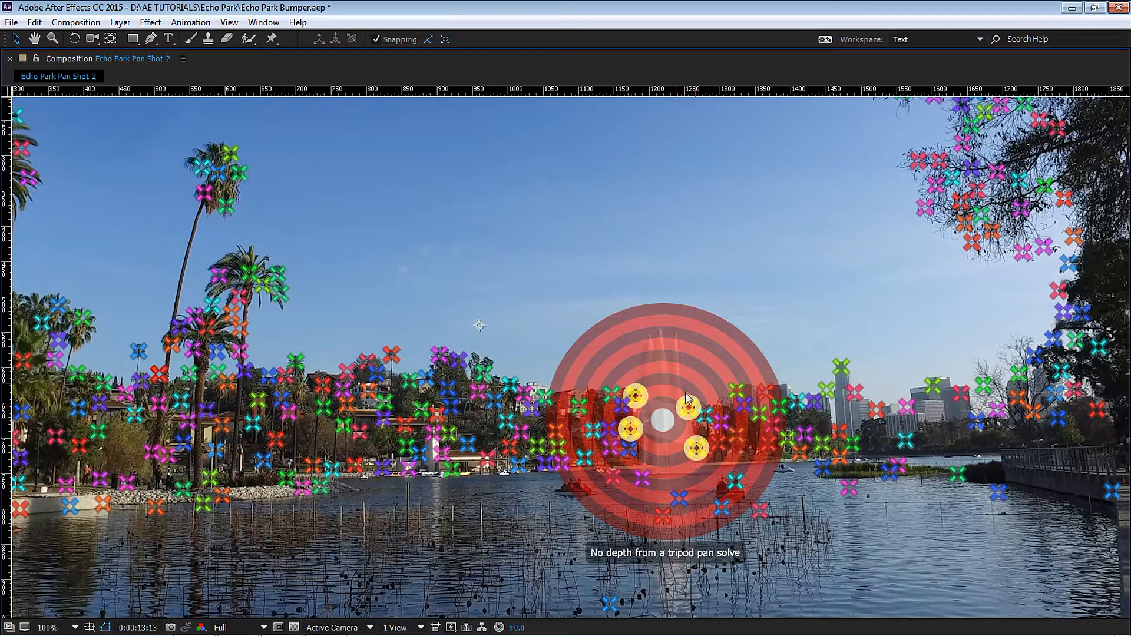
{"action": "right_click", "coordinate": [693, 412]}
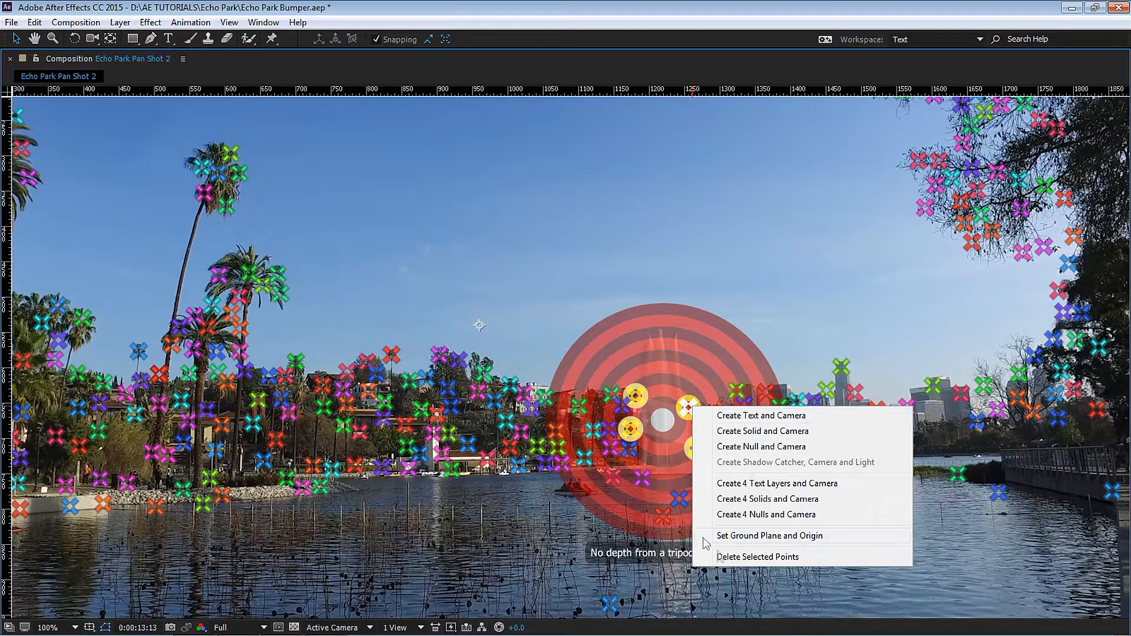
{"action": "left_click", "coordinate": [760, 447]}
{"action": "key", "text": "grave"}
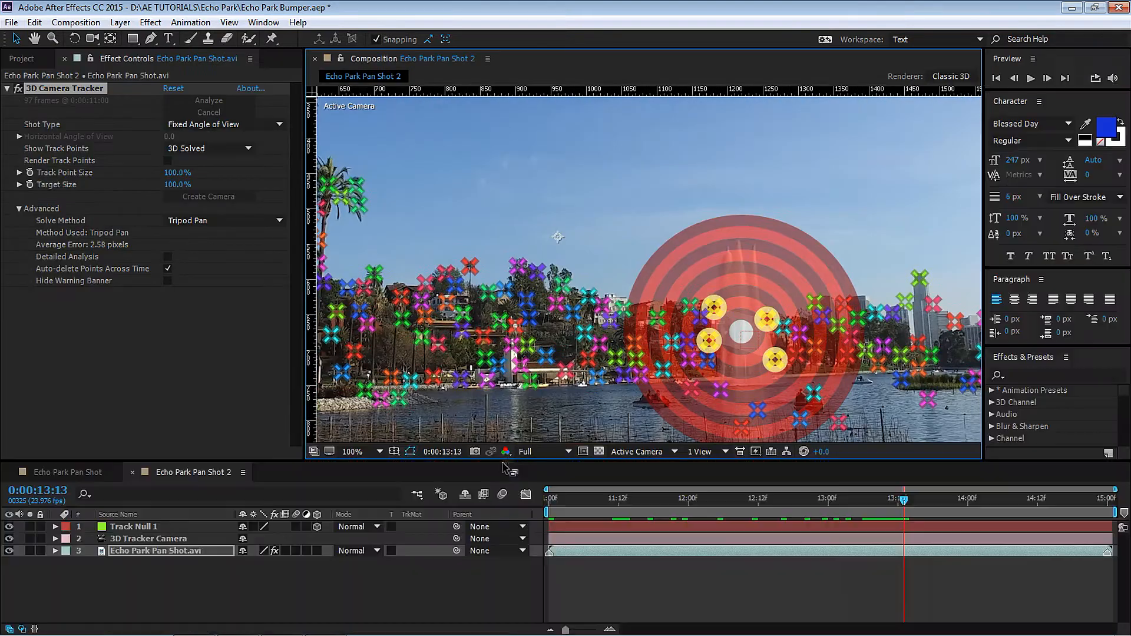
Step: Check how Track Null 1 follows the fountain as the shot pans
{"action": "left_click", "coordinate": [351, 452]}
{"action": "left_click", "coordinate": [396, 212]}
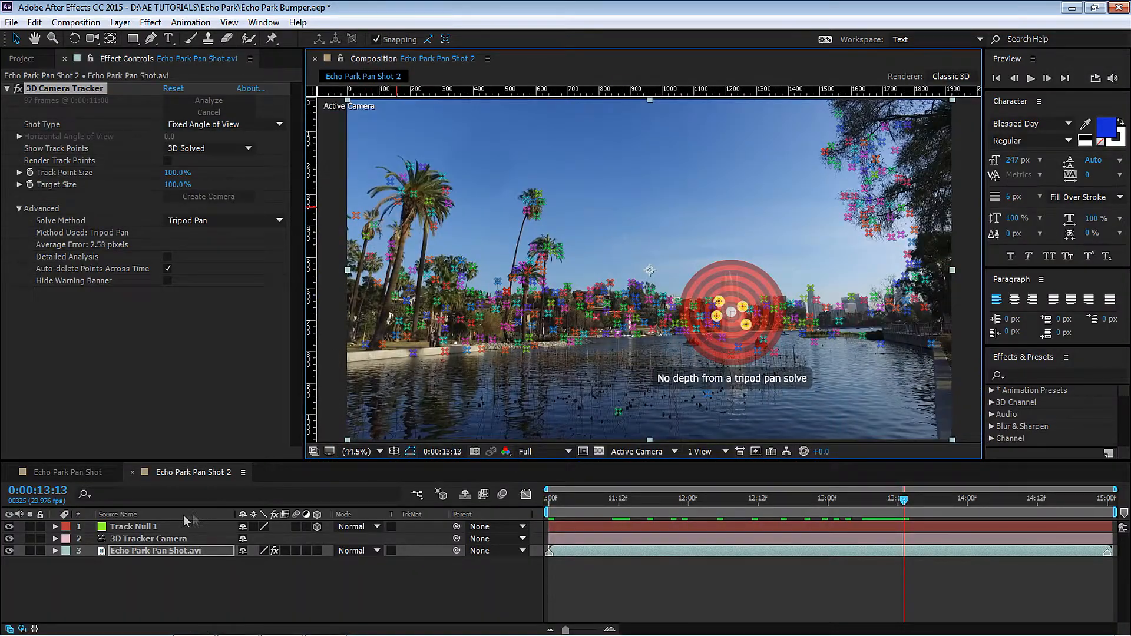
{"action": "left_click", "coordinate": [152, 524]}
{"action": "left_click", "coordinate": [870, 499]}
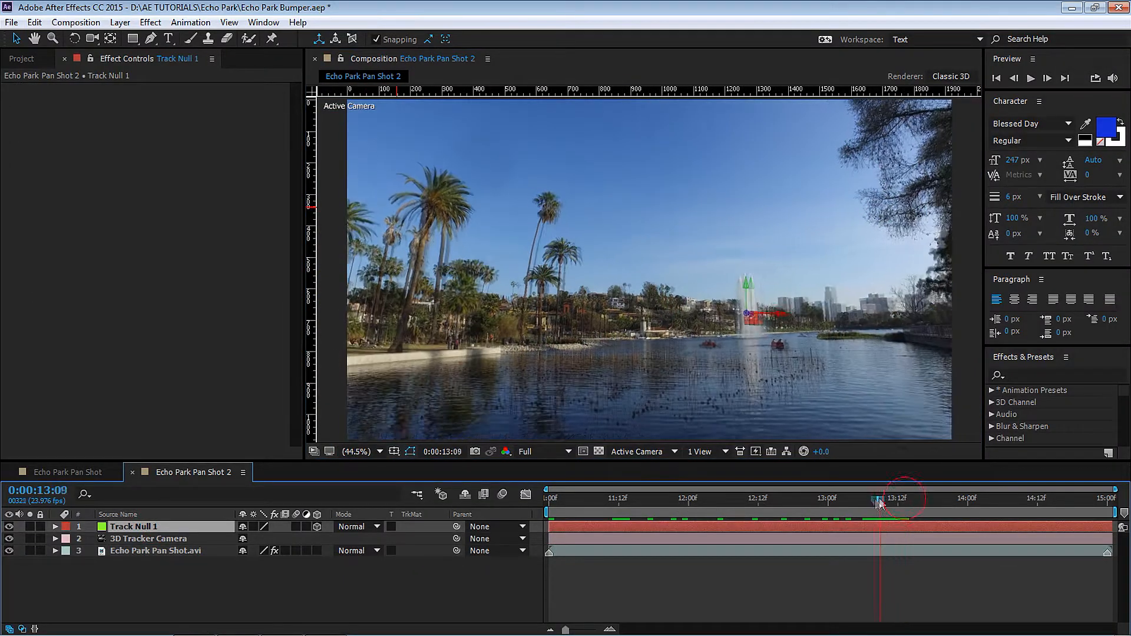
Step: Examine the 3D Tracker Camera's movement from the Top view with its Position and Orientation keyframes revealed
{"action": "left_click", "coordinate": [171, 540]}
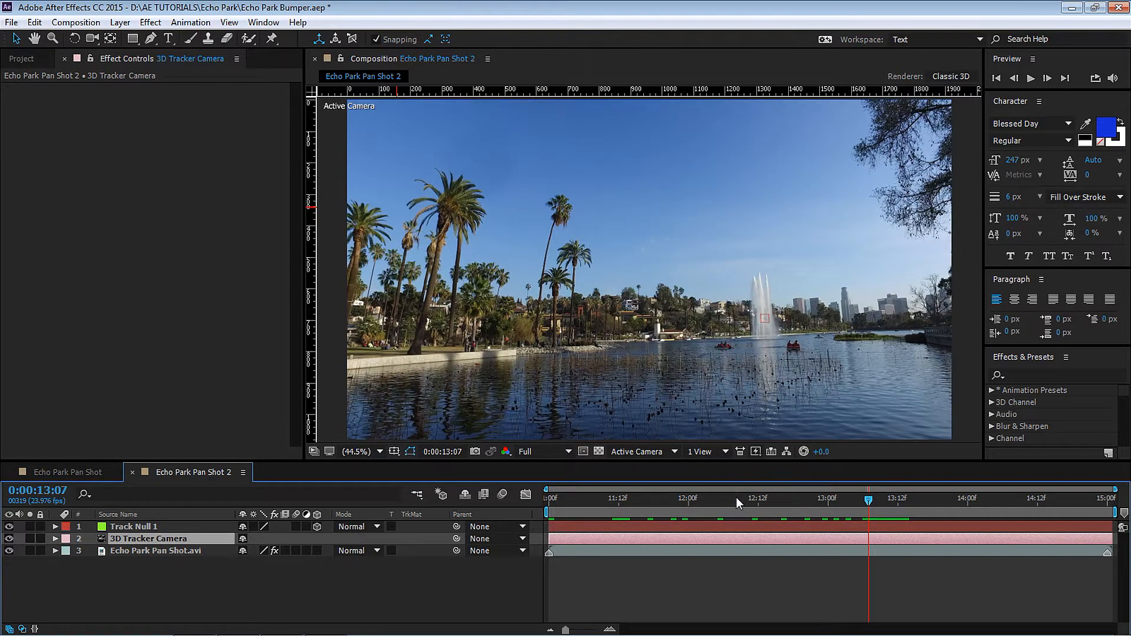
{"action": "left_click", "coordinate": [816, 498]}
{"action": "left_click", "coordinate": [626, 450]}
{"action": "left_click", "coordinate": [652, 342]}
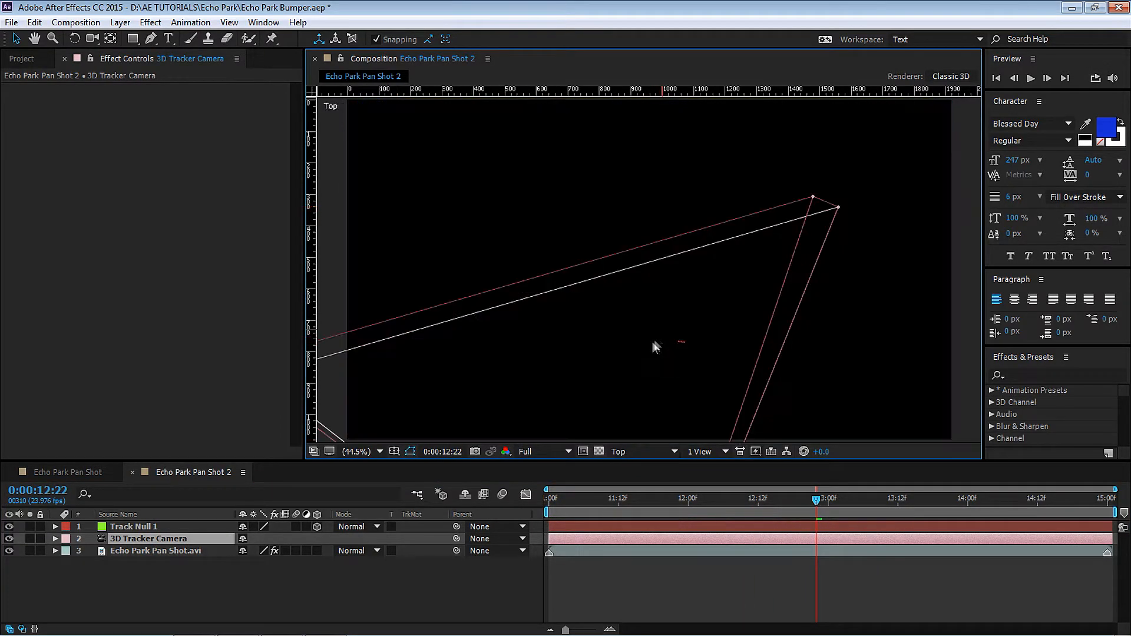
{"action": "key", "text": "comma"}
{"action": "key", "text": "comma"}
{"action": "left_click", "coordinate": [176, 539]}
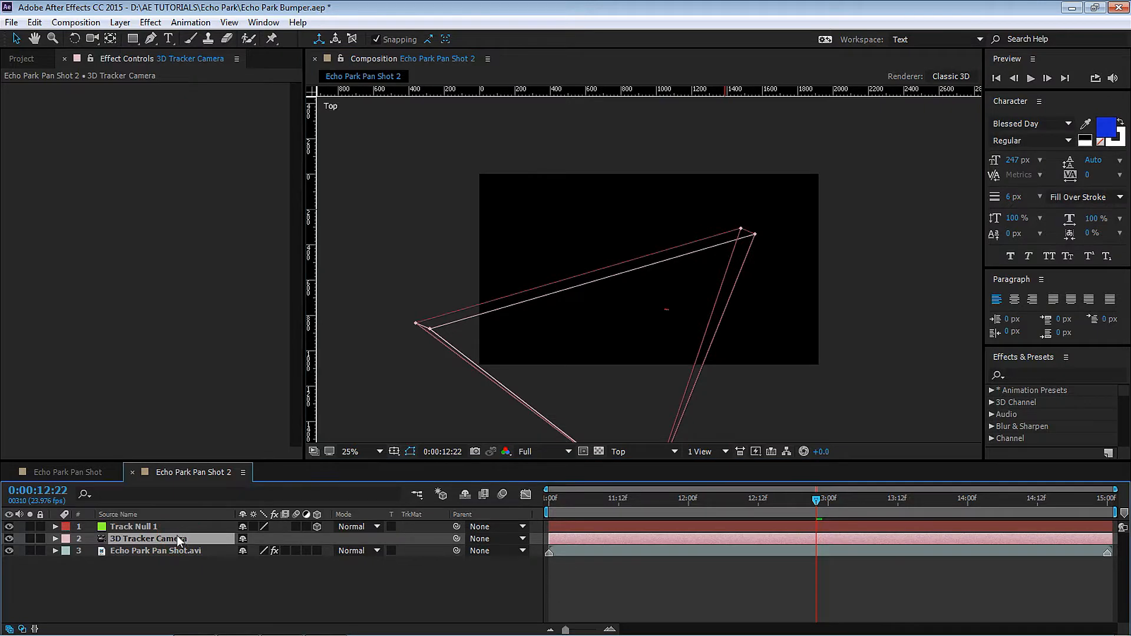
{"action": "key", "text": "u"}
{"action": "mouse_move", "coordinate": [571, 506]}
{"action": "left_mouse_down"}
{"action": "mouse_move", "coordinate": [1081, 518]}
{"action": "mouse_move", "coordinate": [584, 501]}
{"action": "left_mouse_up"}
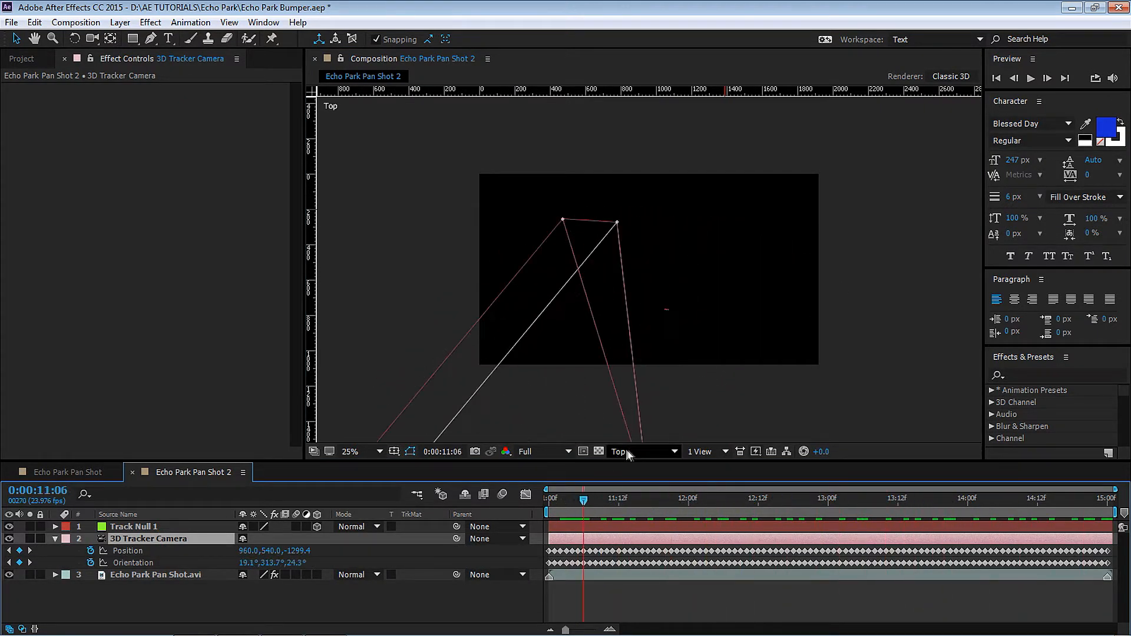
Step: Switch back to the Active Camera view and add the text "Los Angeles" over the palm trees and sky
{"action": "left_click", "coordinate": [642, 451]}
{"action": "left_click", "coordinate": [661, 263]}
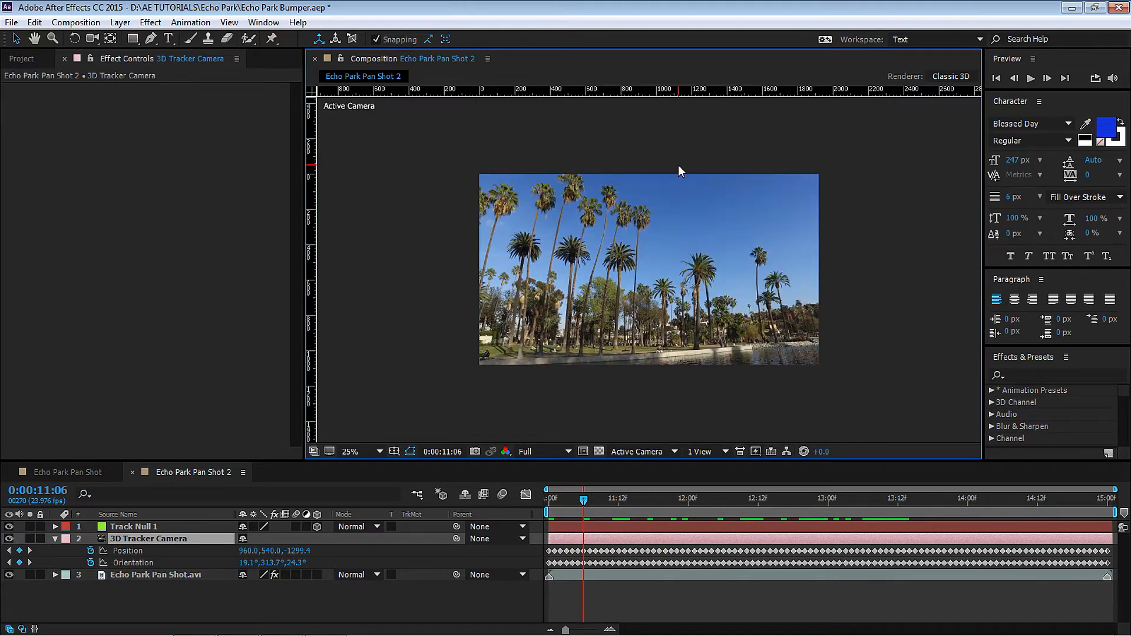
{"action": "key", "text": "period"}
{"action": "left_click", "coordinate": [361, 456]}
{"action": "left_click", "coordinate": [386, 211]}
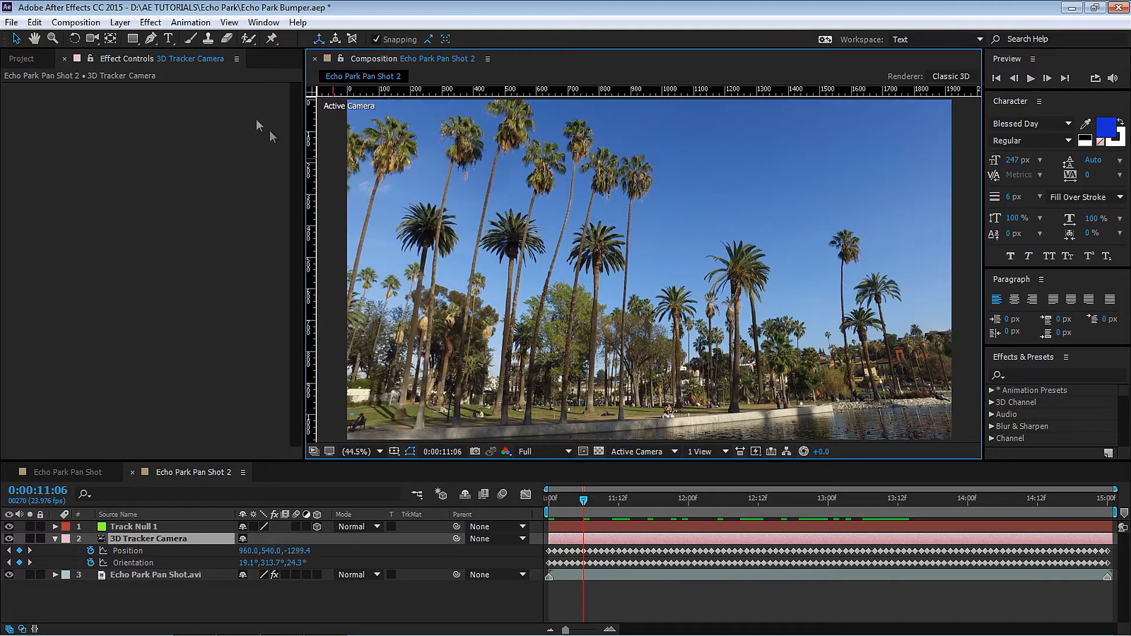
{"action": "left_click", "coordinate": [169, 38]}
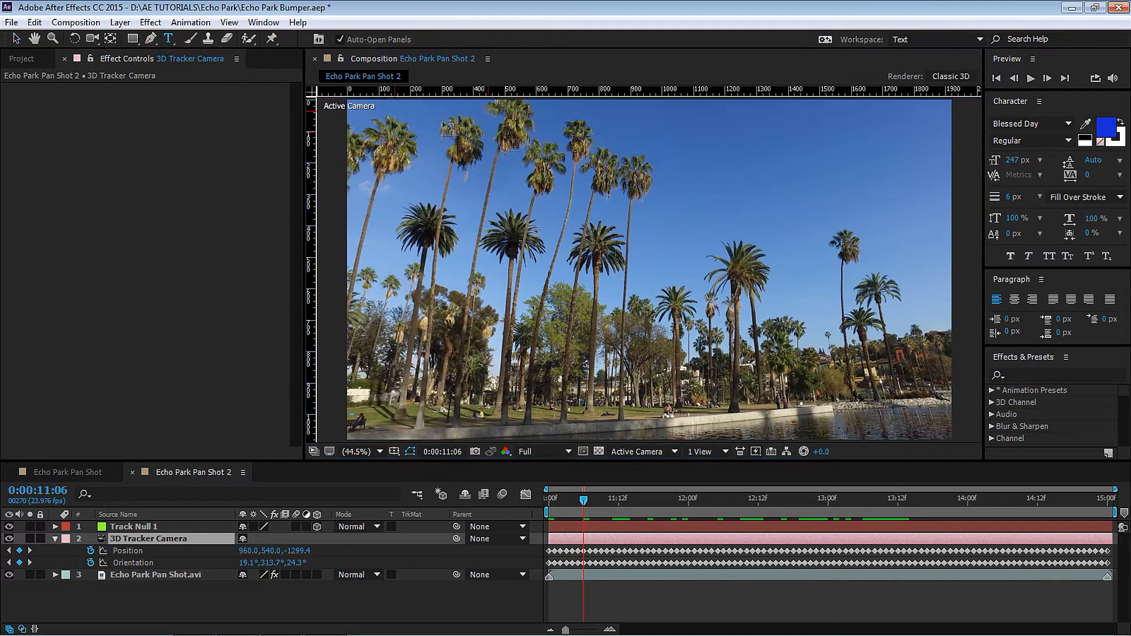
{"action": "left_click", "coordinate": [565, 254]}
{"action": "type", "text": "Los"}
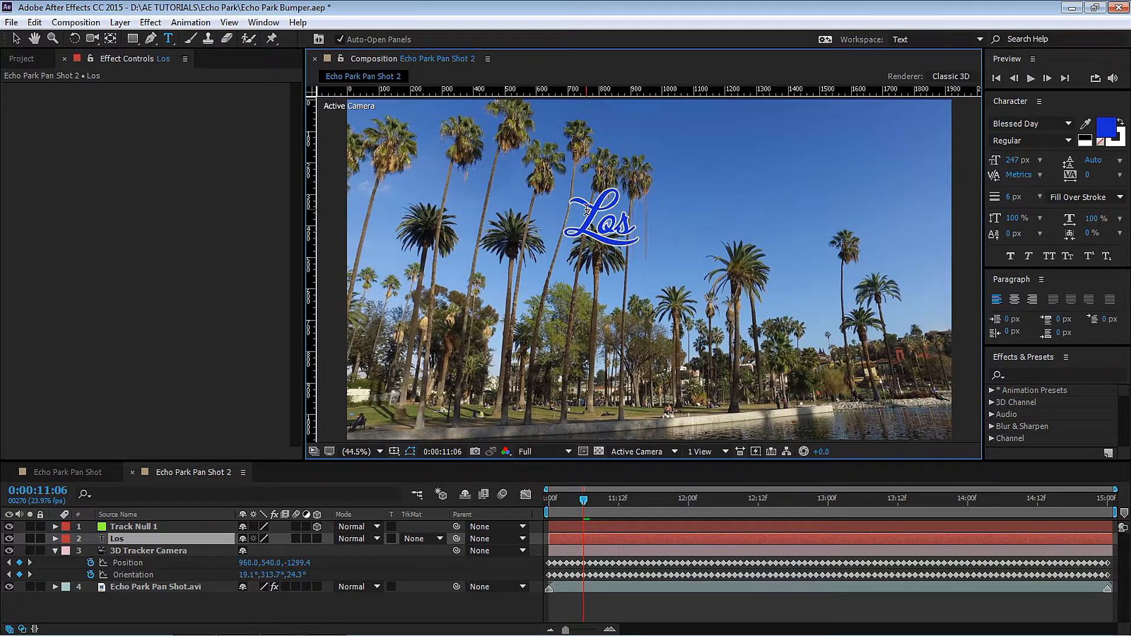
{"action": "type", "text": " Angeles"}
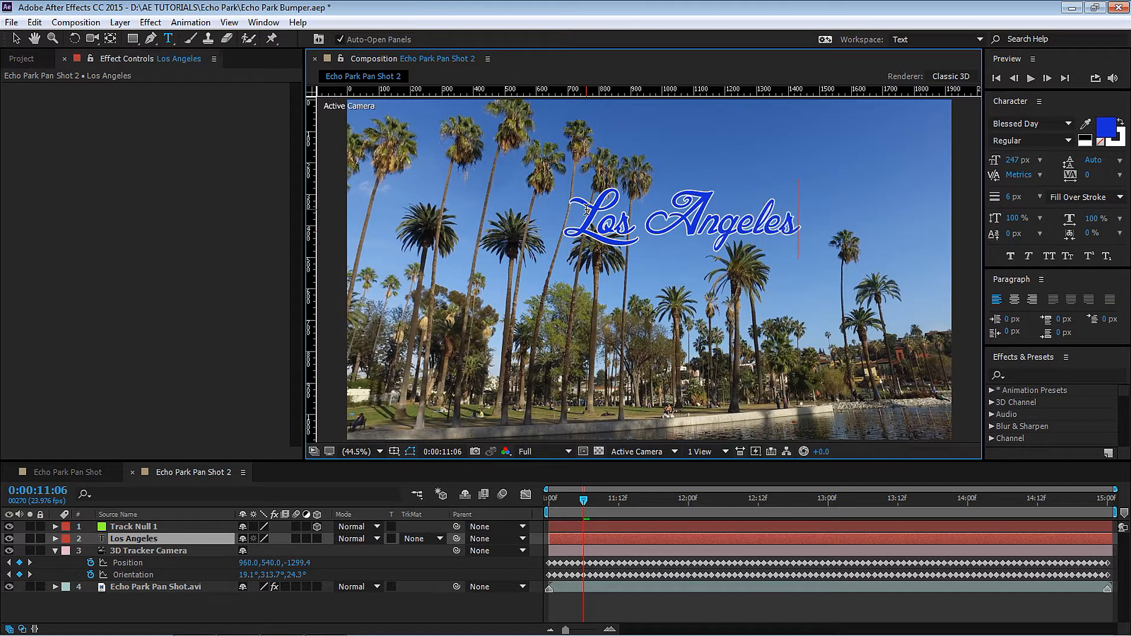
{"action": "left_click", "coordinate": [16, 38]}
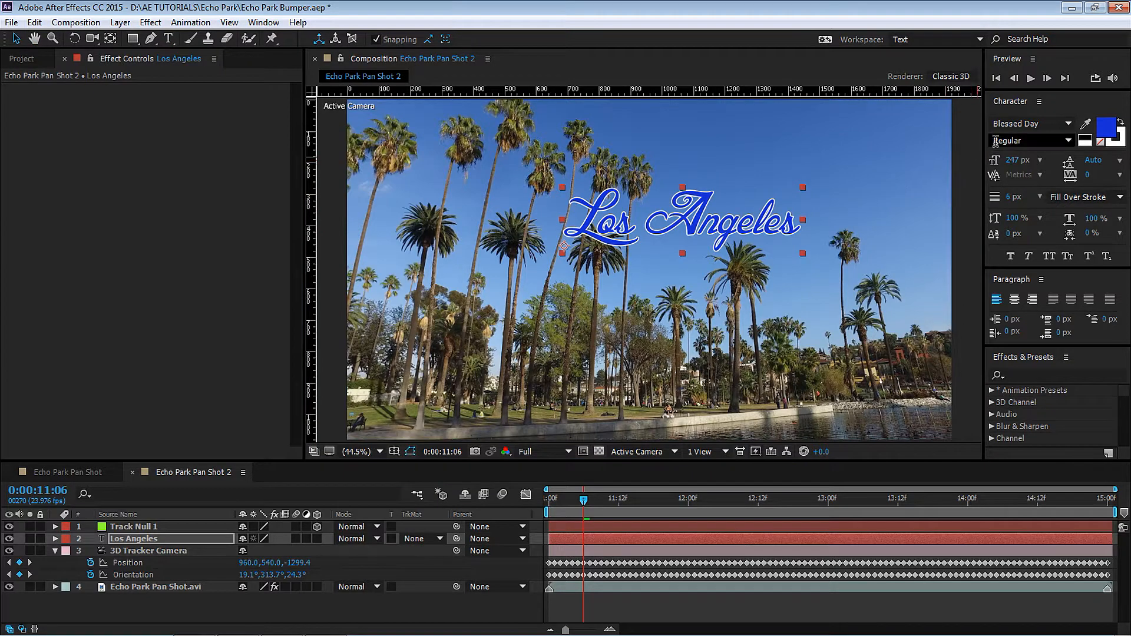
Step: Turn the Los Angeles text into a 3D layer and preview how it moves with the pan shot
{"action": "left_click", "coordinate": [1028, 124]}
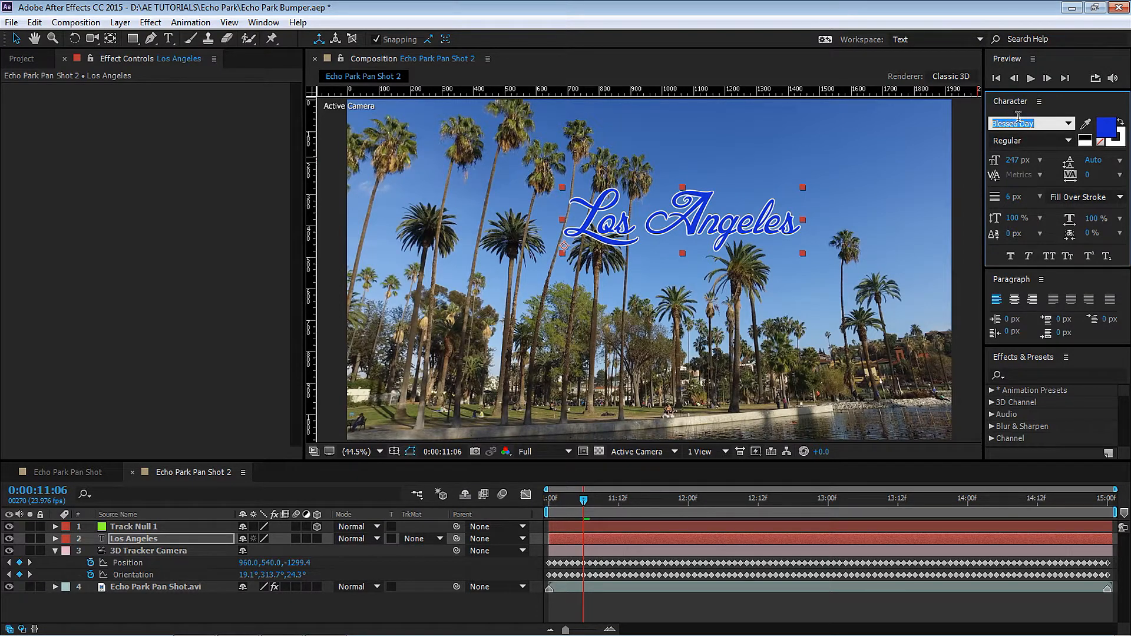
{"action": "left_click", "coordinate": [17, 40]}
{"action": "key", "text": "space"}
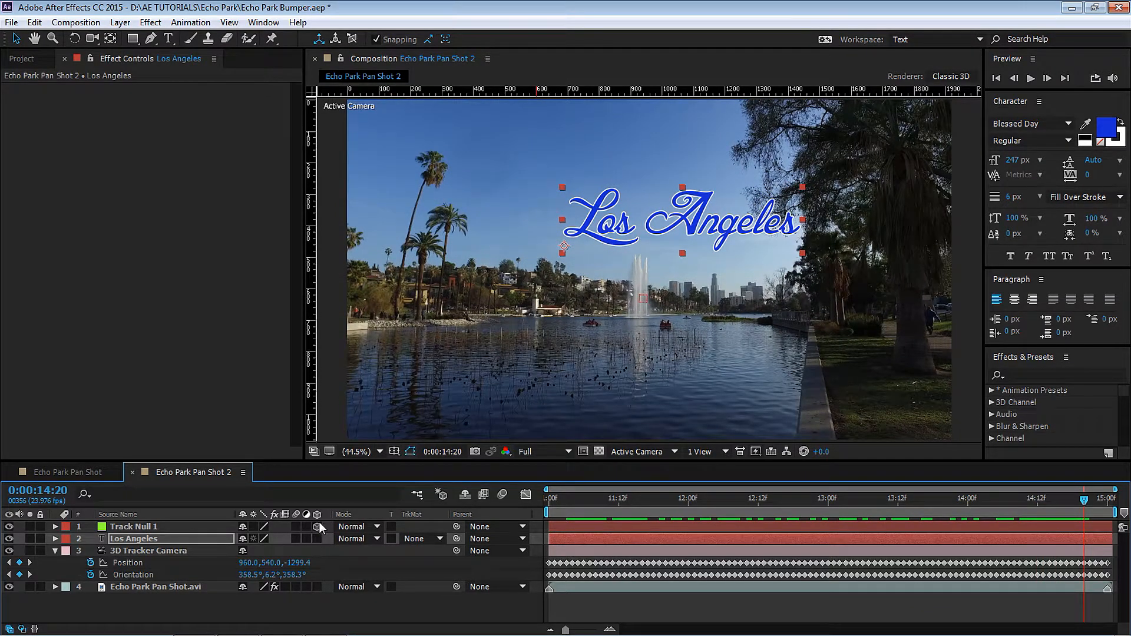
{"action": "left_click", "coordinate": [317, 539]}
{"action": "key", "text": "space"}
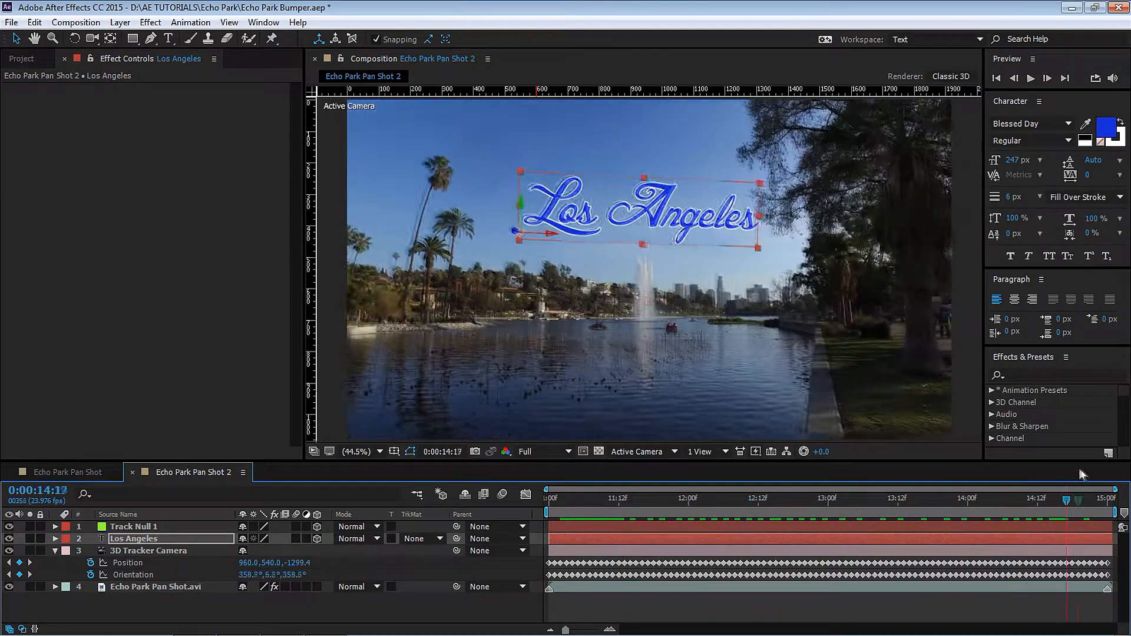
Step: Compare where Track Null 1 and the Los Angeles text sit in the shot at 0:00:14:18
{"action": "key", "text": "space"}
{"action": "left_click_drag", "start_coordinate": [689, 462], "coordinate": [689, 432]}
{"action": "left_click", "coordinate": [140, 497]}
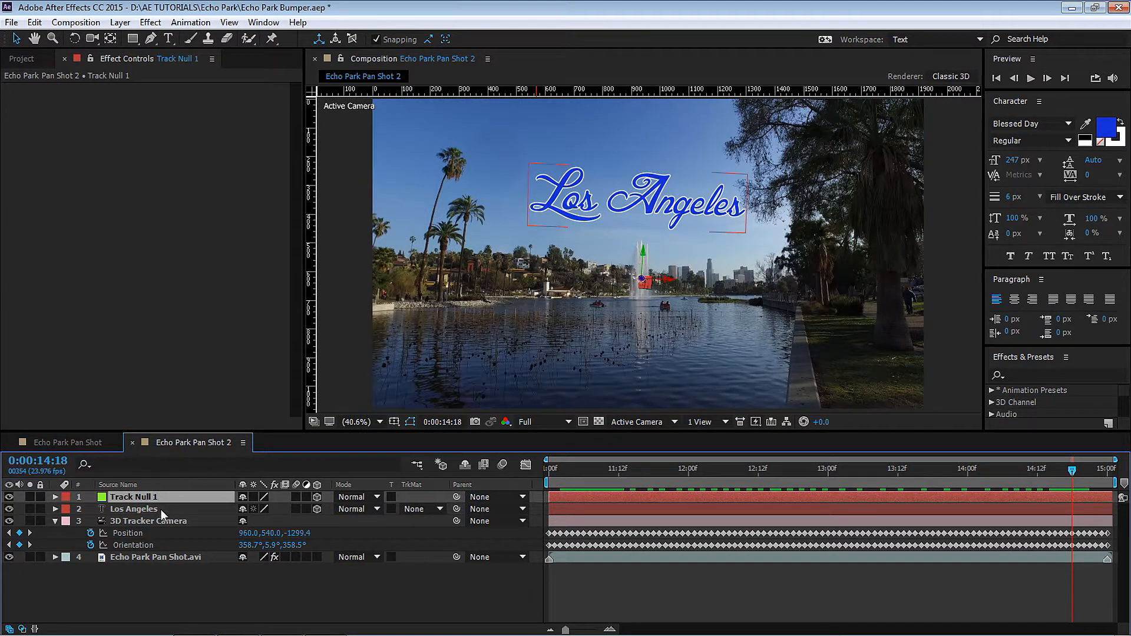
{"action": "left_click", "coordinate": [150, 508]}
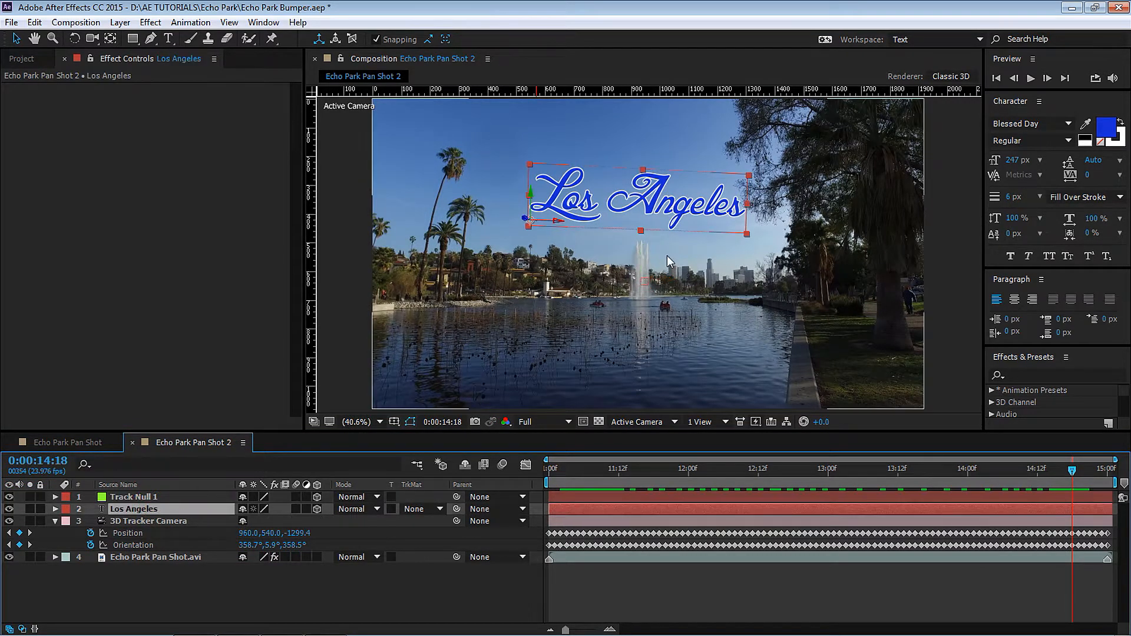
Step: Copy Track Null 1's Position onto the Los Angeles layer's Position and scrub through the pan to check the text's placement
{"action": "left_click", "coordinate": [169, 497]}
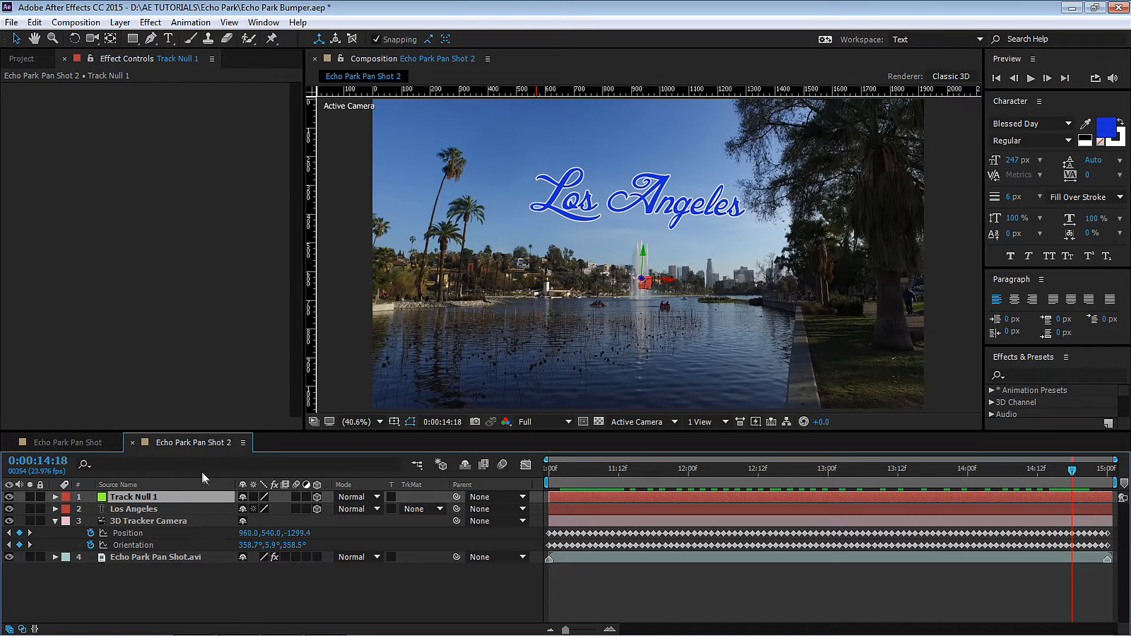
{"action": "key", "text": "p"}
{"action": "left_click", "coordinate": [126, 508]}
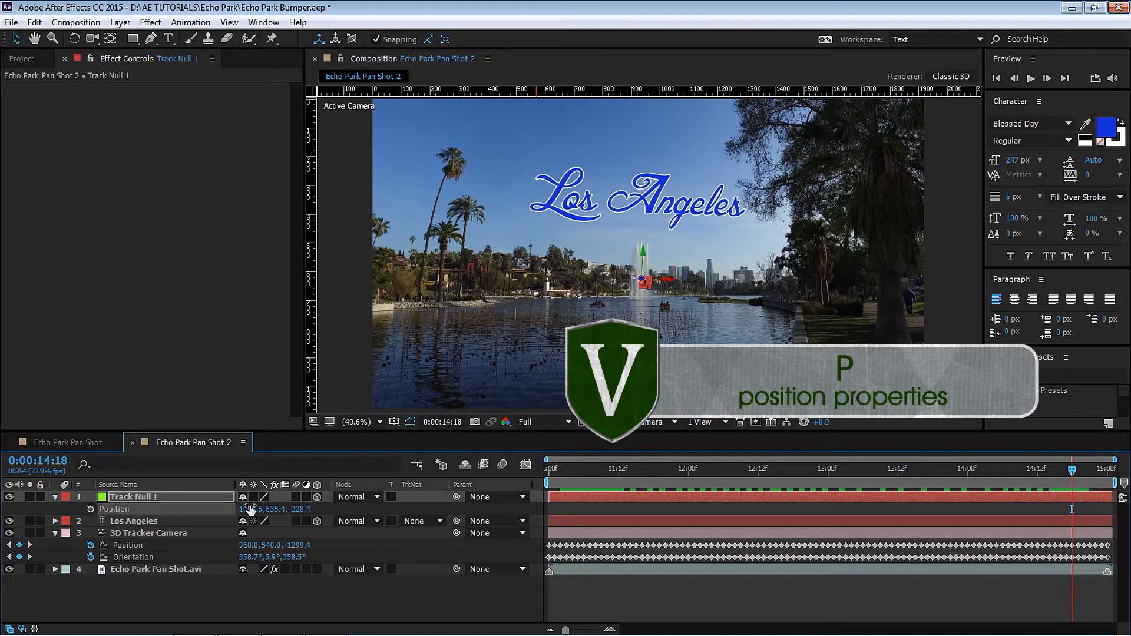
{"action": "key", "text": "ctrl+c"}
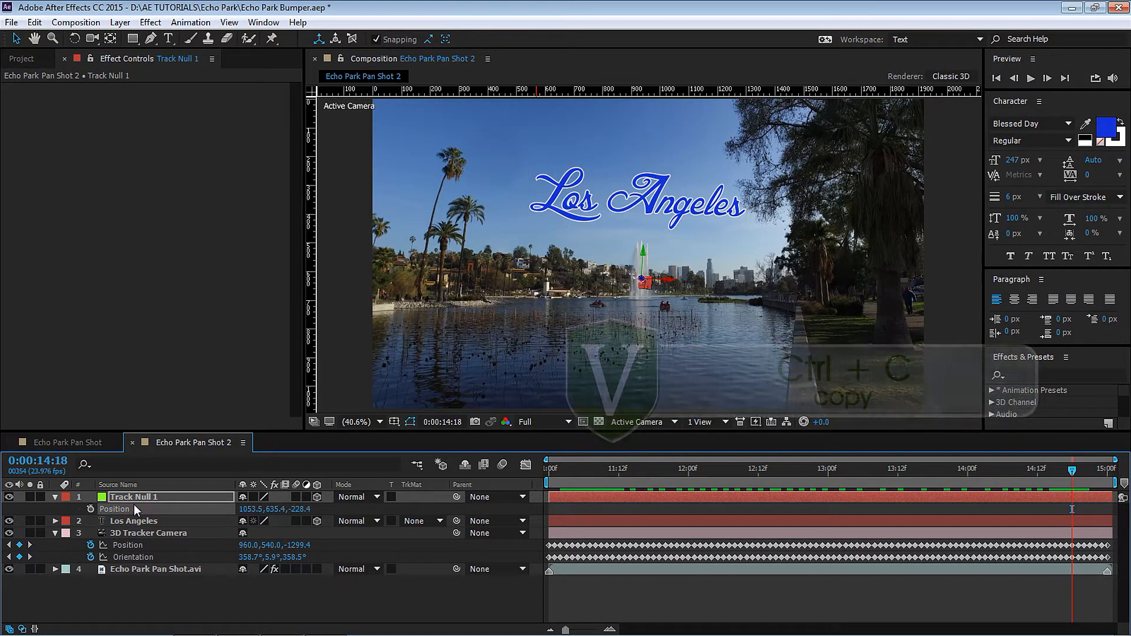
{"action": "left_click", "coordinate": [143, 520]}
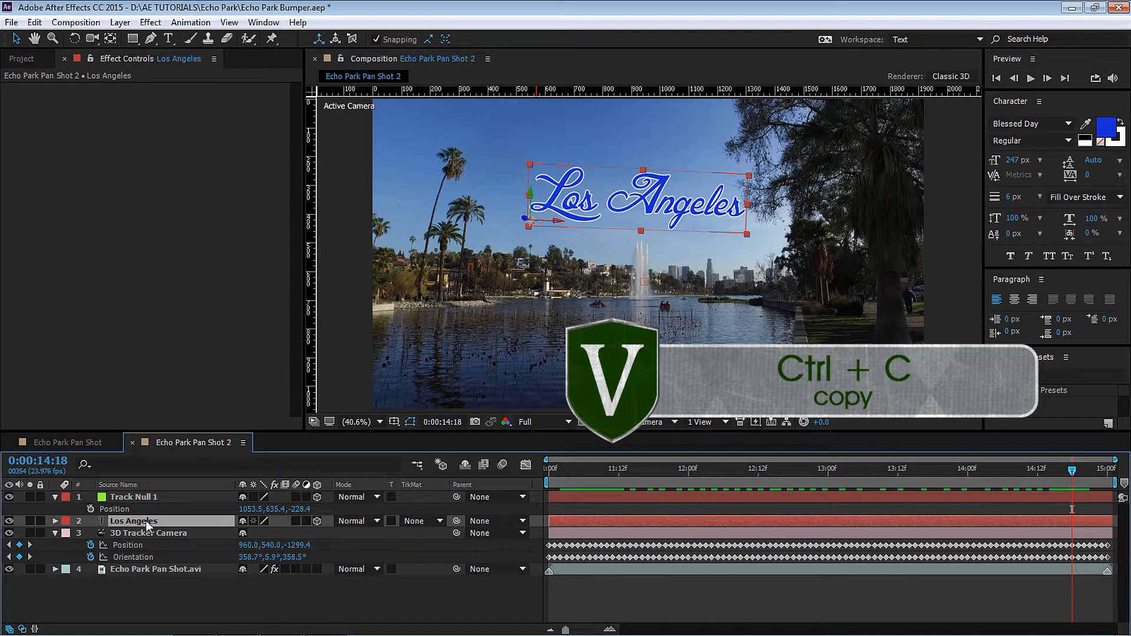
{"action": "key", "text": "t"}
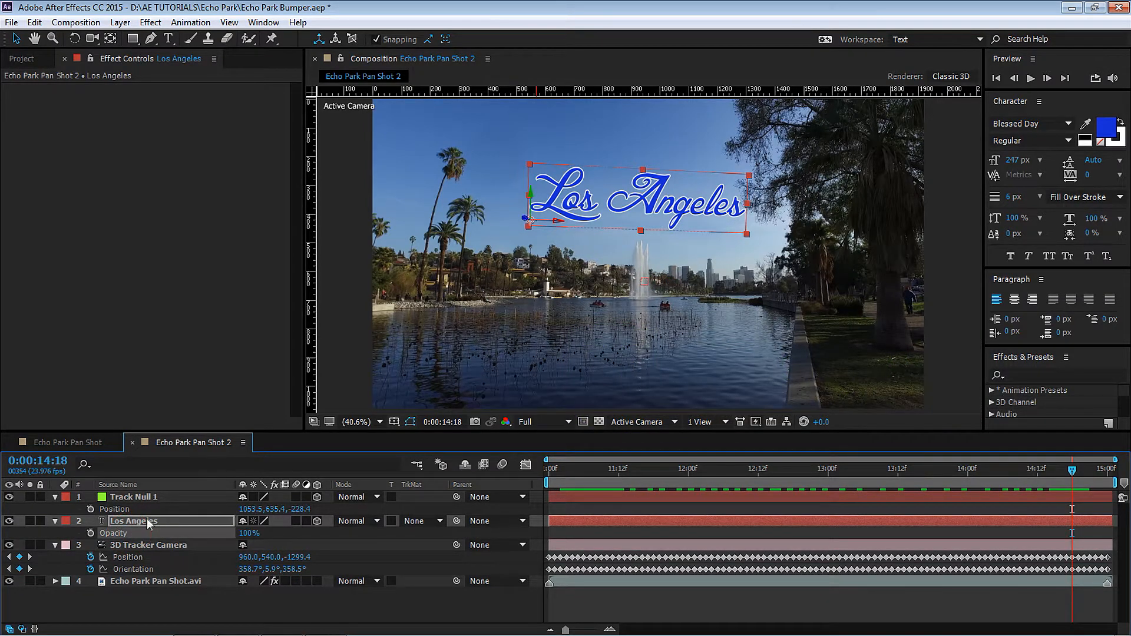
{"action": "key", "text": "p"}
{"action": "left_click", "coordinate": [132, 532]}
{"action": "key", "text": "ctrl+v"}
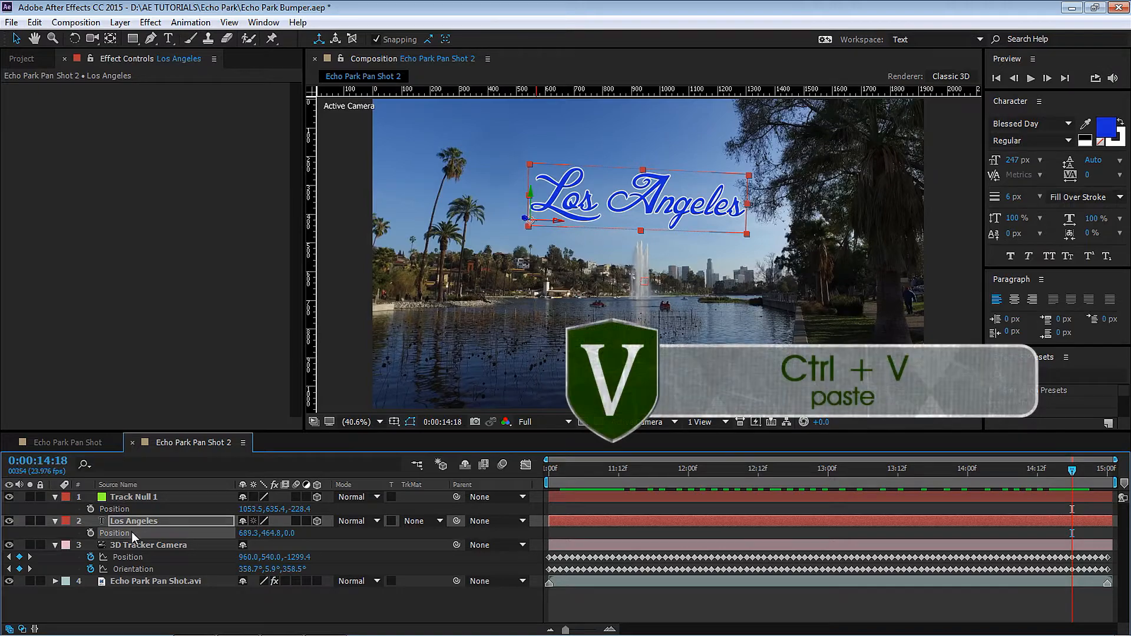
{"action": "left_click", "coordinate": [636, 469]}
{"action": "left_click_drag", "start_coordinate": [650, 463], "coordinate": [1032, 468]}
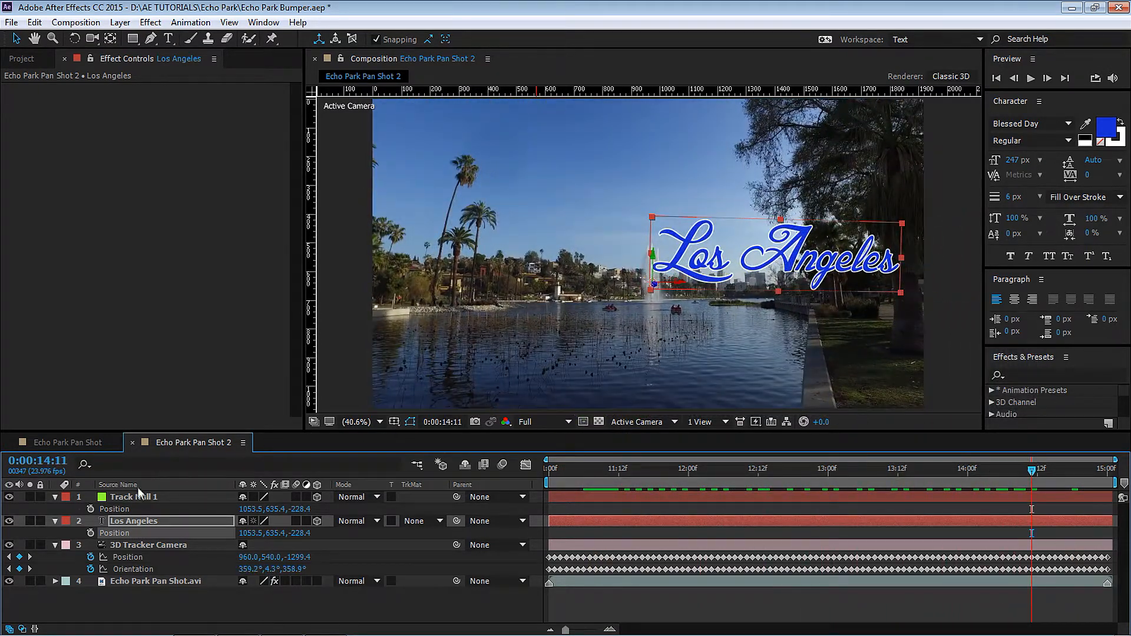
Step: Switch the composition to the Top view and give Track Null 1 a light aqua label color
{"action": "left_click", "coordinate": [642, 422]}
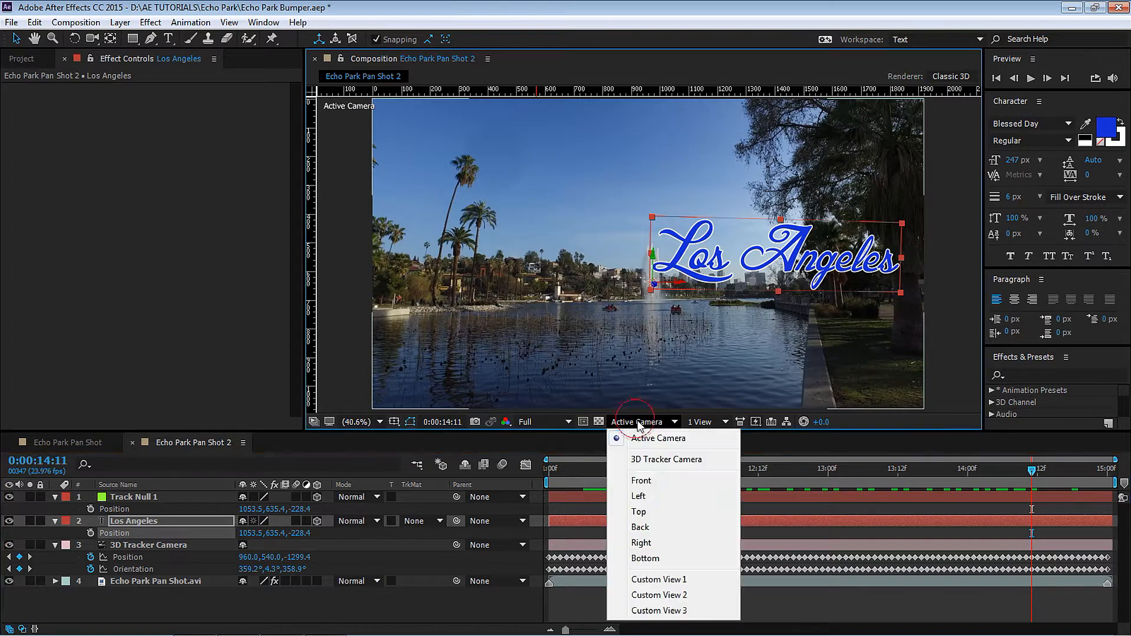
{"action": "left_click", "coordinate": [657, 512]}
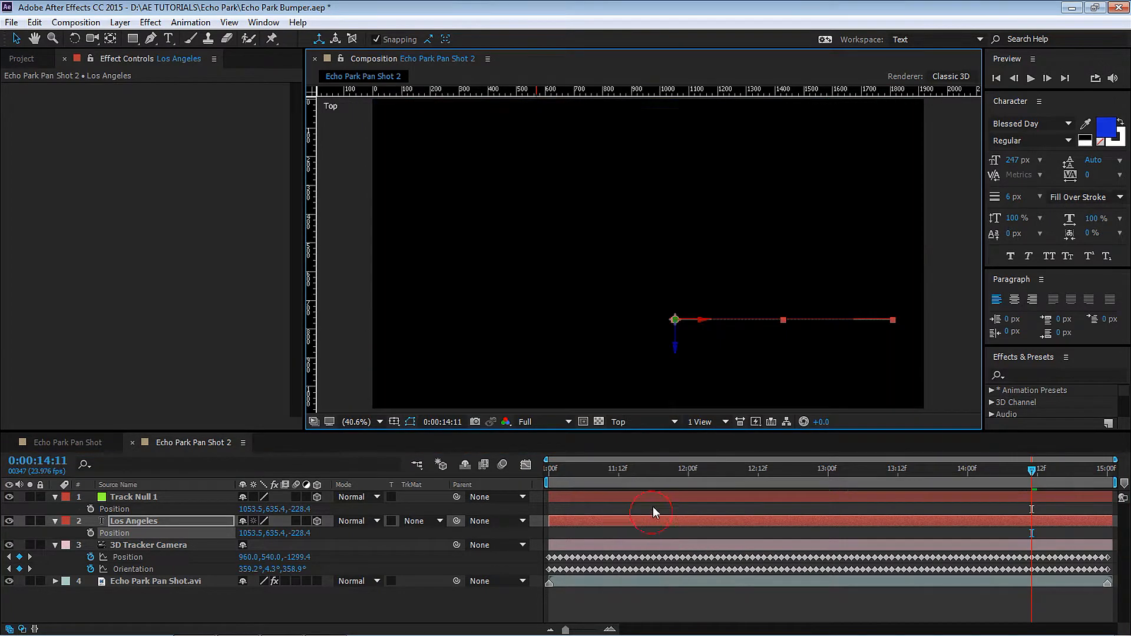
{"action": "left_click", "coordinate": [140, 495]}
{"action": "left_click", "coordinate": [65, 496]}
{"action": "left_click", "coordinate": [118, 291]}
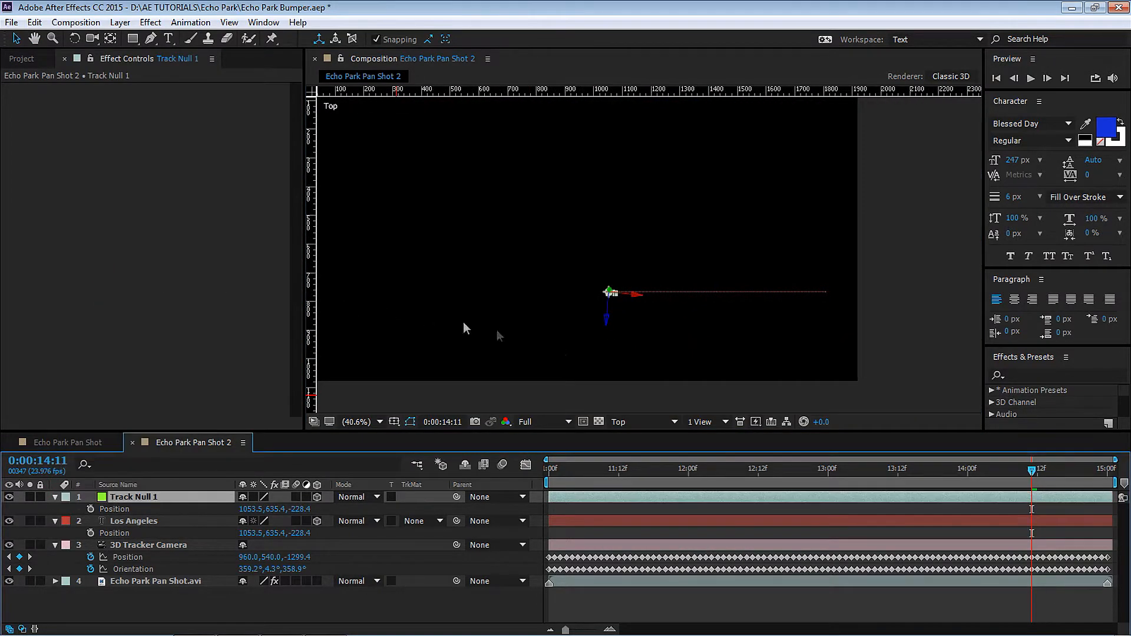
Step: Compare Track Null 1 and the Los Angeles text up close from above, and return to the Active Camera view
{"action": "scroll", "coordinate": [660, 130], "scroll_direction": "up", "scroll_amount": 3}
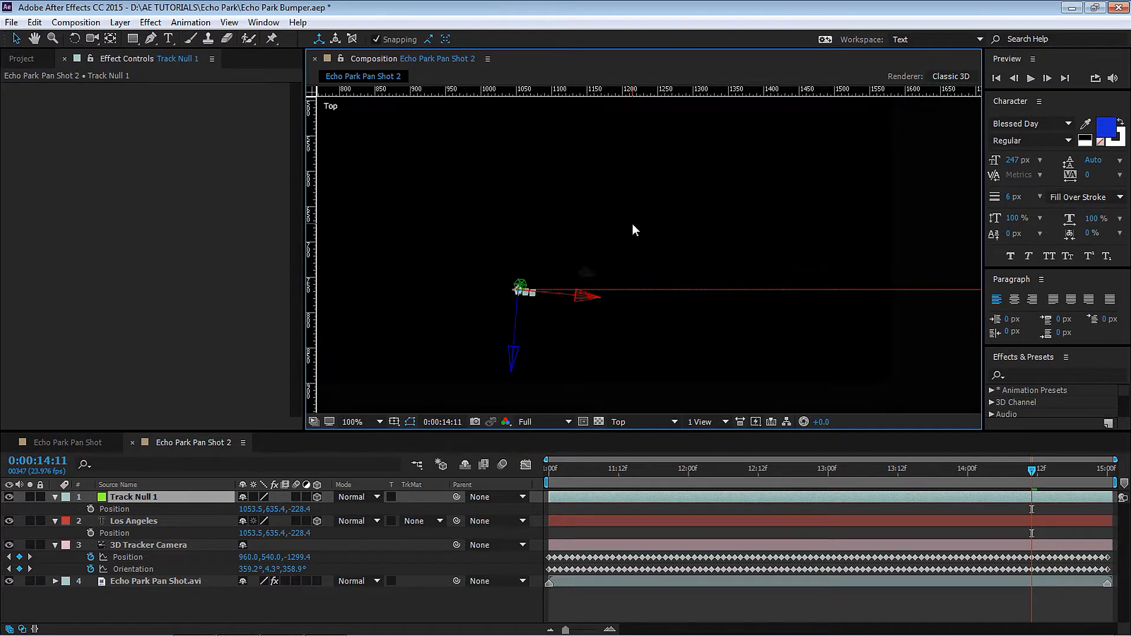
{"action": "left_click", "coordinate": [135, 498]}
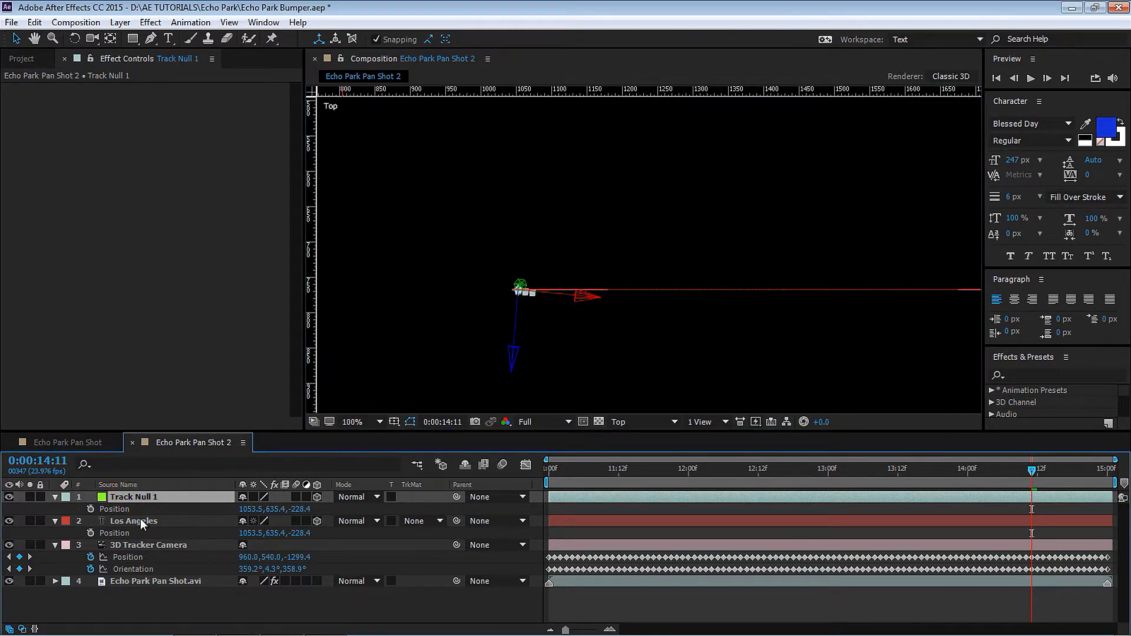
{"action": "left_click", "coordinate": [137, 519]}
{"action": "left_click", "coordinate": [630, 422]}
{"action": "left_click", "coordinate": [661, 502]}
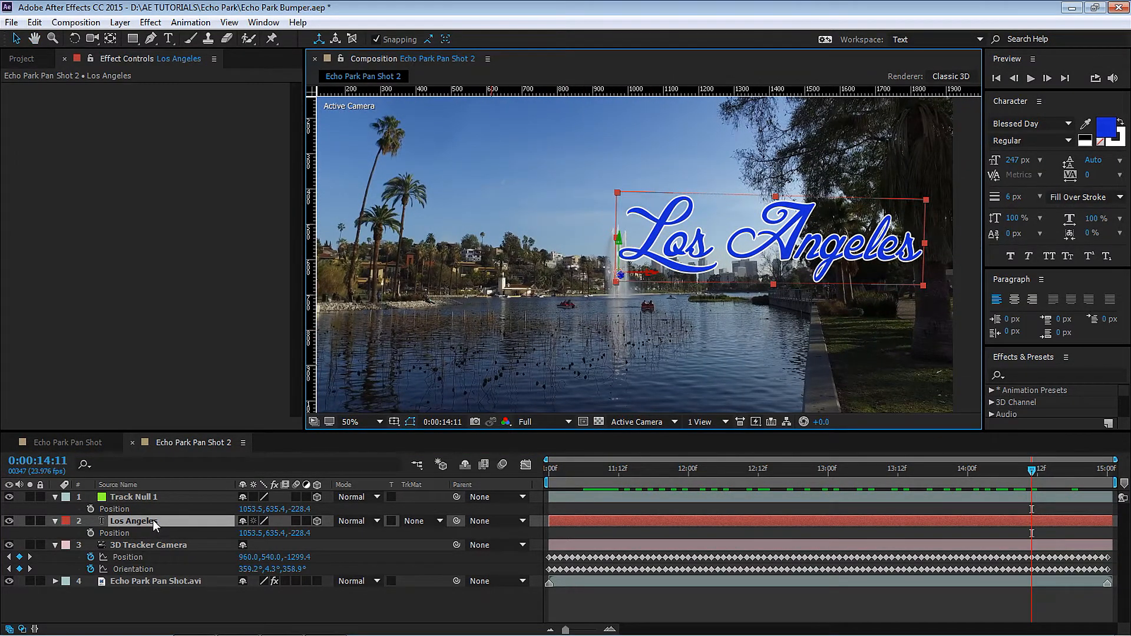
Step: Reveal the Los Angeles layer's scale and rotation properties and set its Scale to 90%
{"action": "key", "text": "r"}
{"action": "key", "text": "shift+s"}
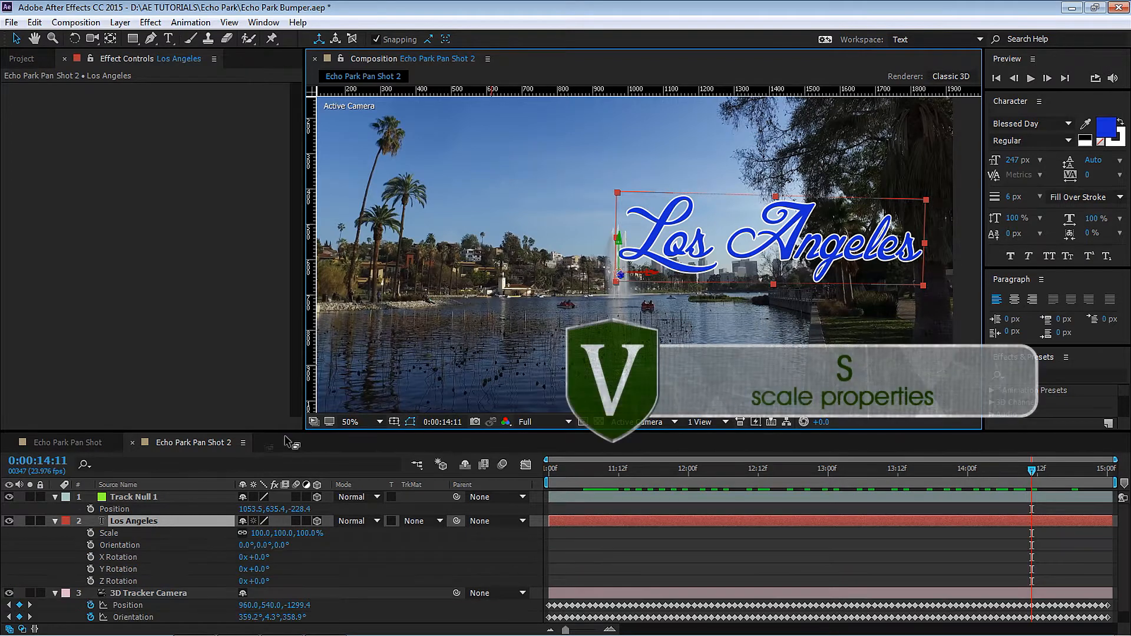
{"action": "left_click", "coordinate": [353, 422]}
{"action": "left_click", "coordinate": [392, 180]}
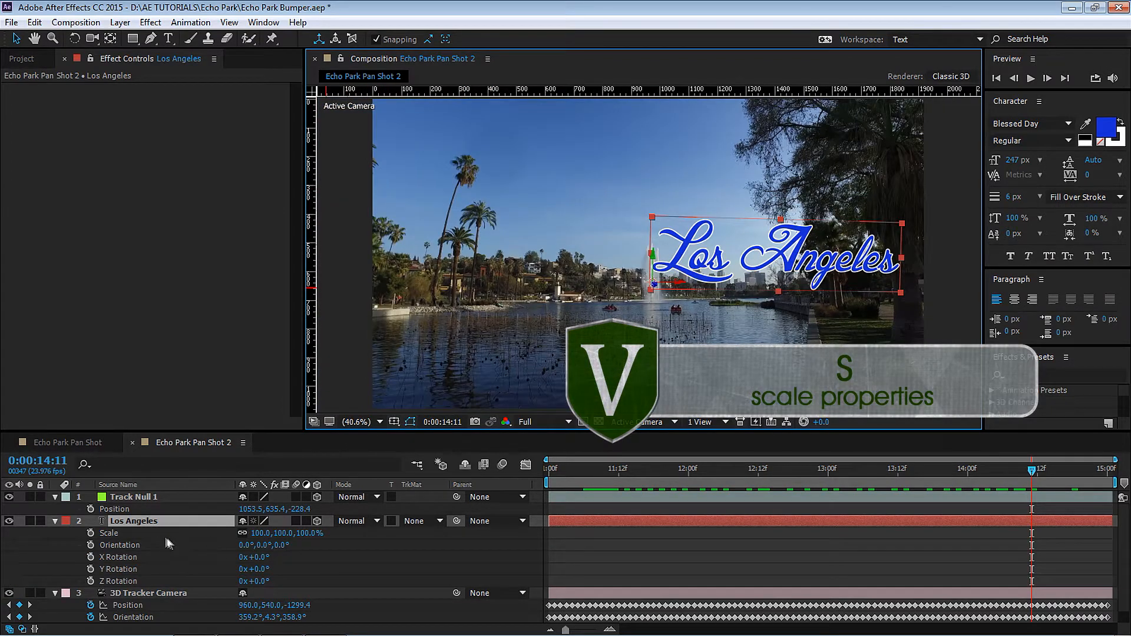
{"action": "left_click", "coordinate": [258, 532]}
{"action": "type", "text": "90"}
{"action": "key", "text": "Return"}
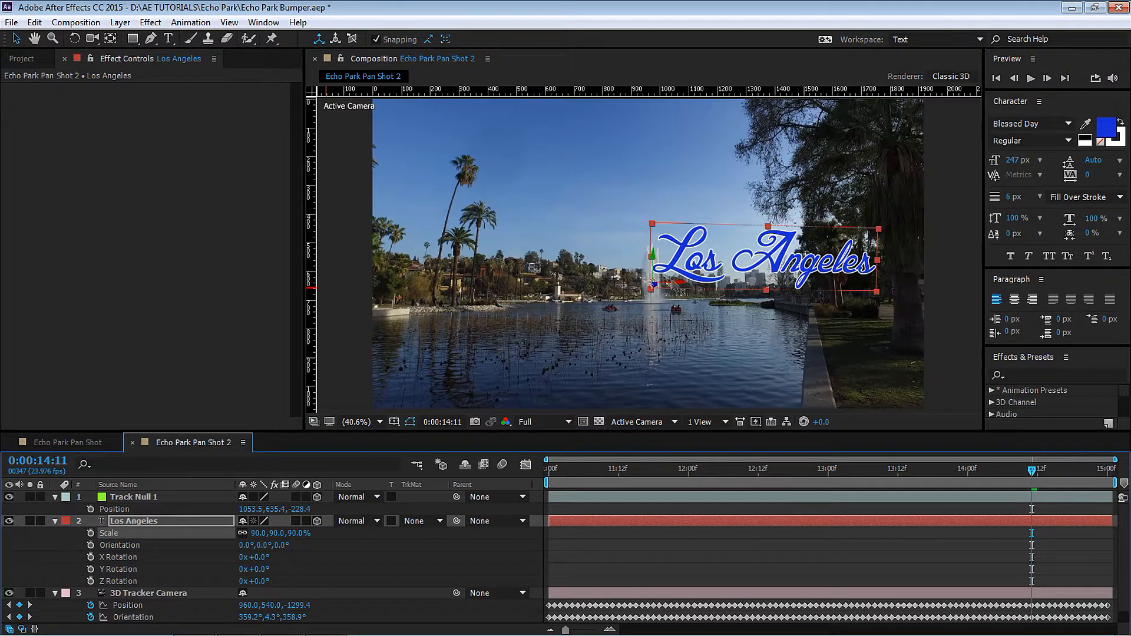
Step: Move the Los Angeles text into the sky above the fountain and set Y Rotation to 11° and Z Rotation to -1°
{"action": "left_click_drag", "start_coordinate": [694, 283], "coordinate": [554, 204]}
{"action": "left_click_drag", "start_coordinate": [259, 569], "coordinate": [274, 573]}
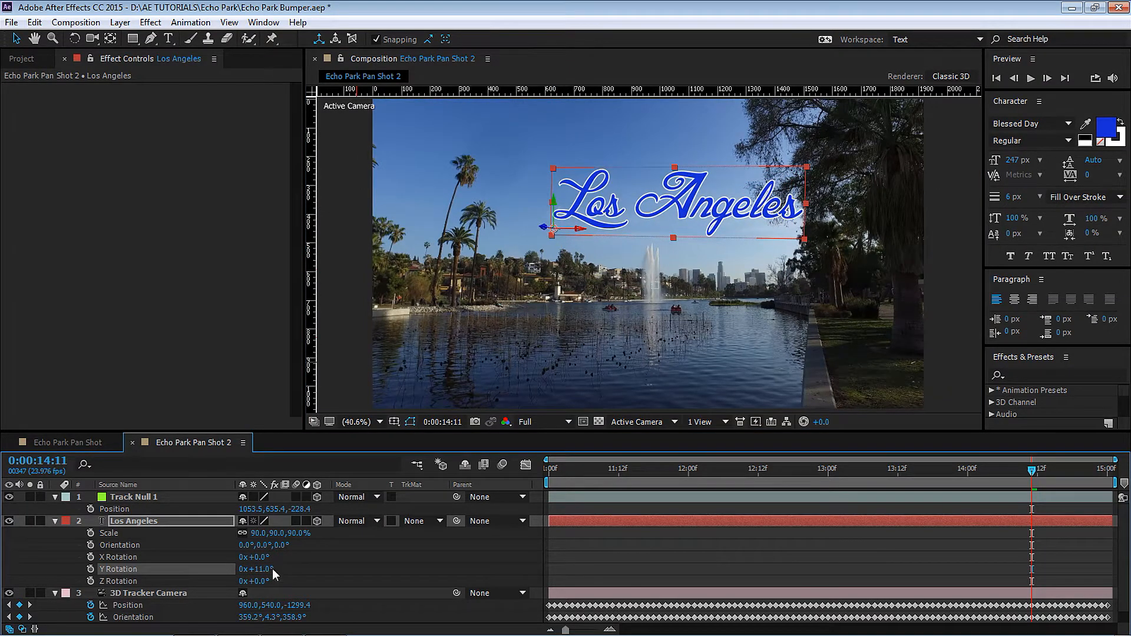
{"action": "left_click", "coordinate": [260, 582]}
{"action": "type", "text": "-1"}
{"action": "key", "text": "Return"}
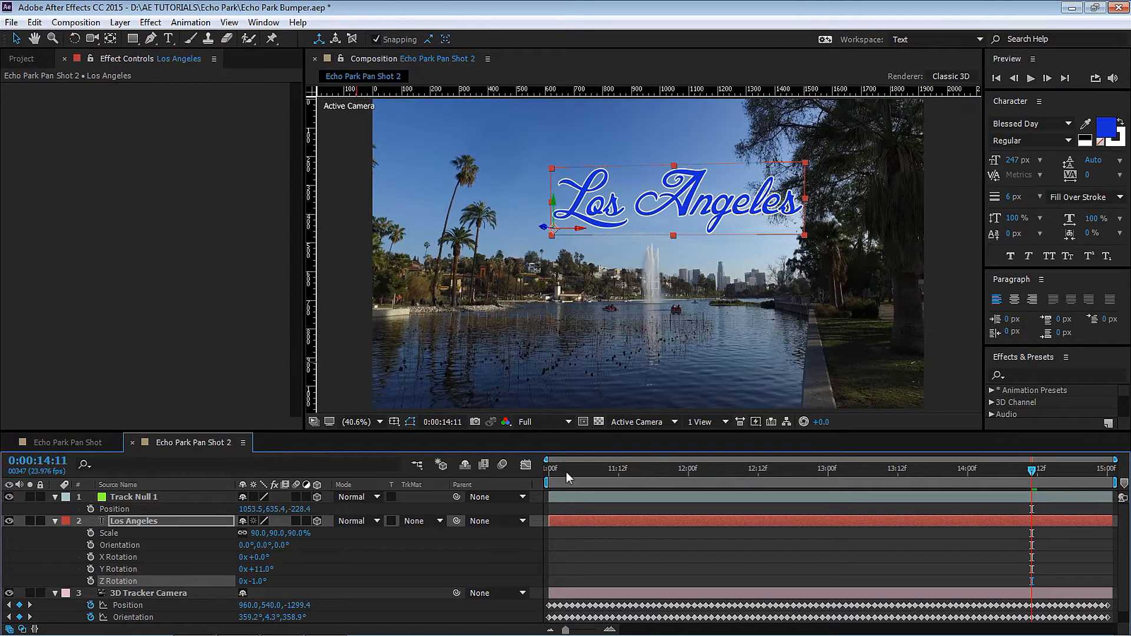
Step: Preview the pan from its first frame and nudge the Los Angeles text slightly down and left, closer above the fountain
{"action": "key", "text": "Home"}
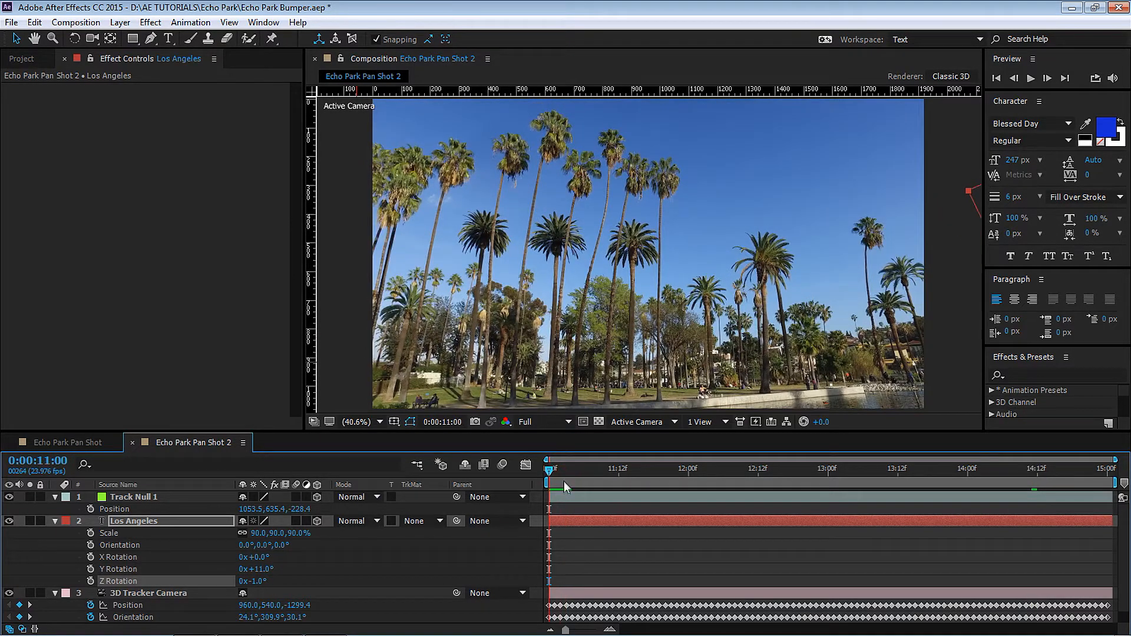
{"action": "left_click_drag", "start_coordinate": [564, 482], "coordinate": [1078, 447]}
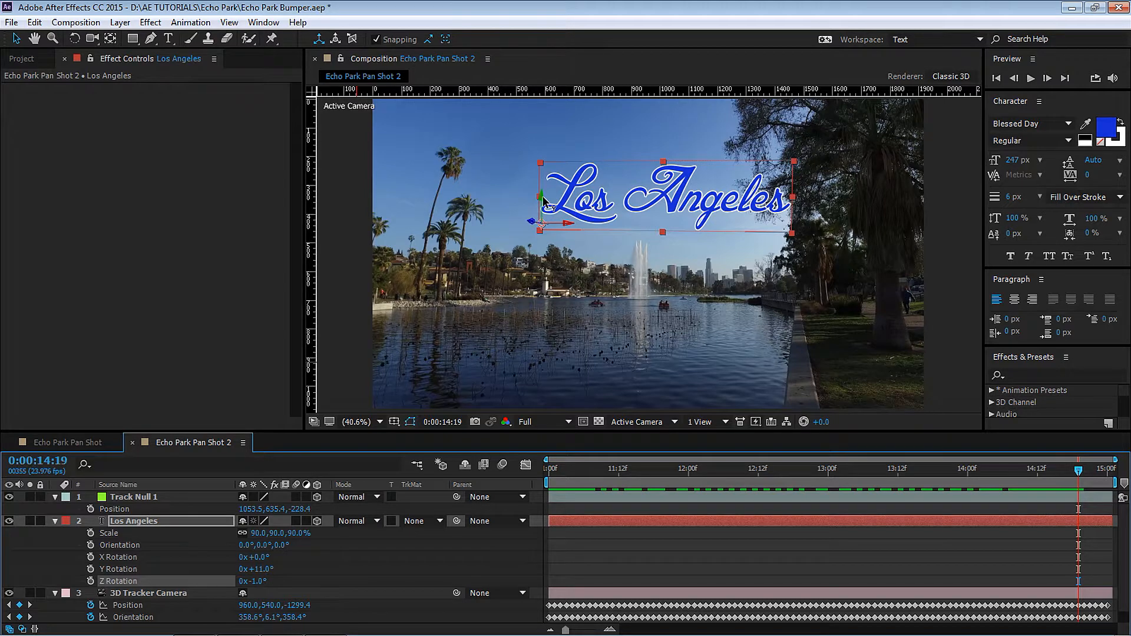
{"action": "left_click_drag", "start_coordinate": [542, 199], "coordinate": [542, 212]}
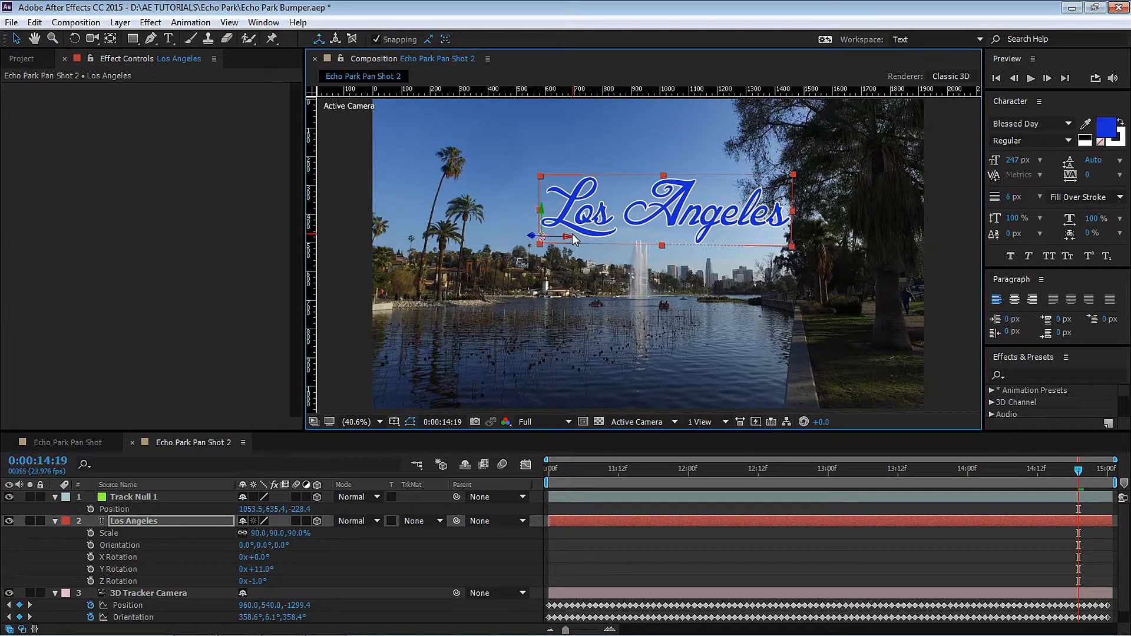
{"action": "left_click_drag", "start_coordinate": [569, 238], "coordinate": [566, 239]}
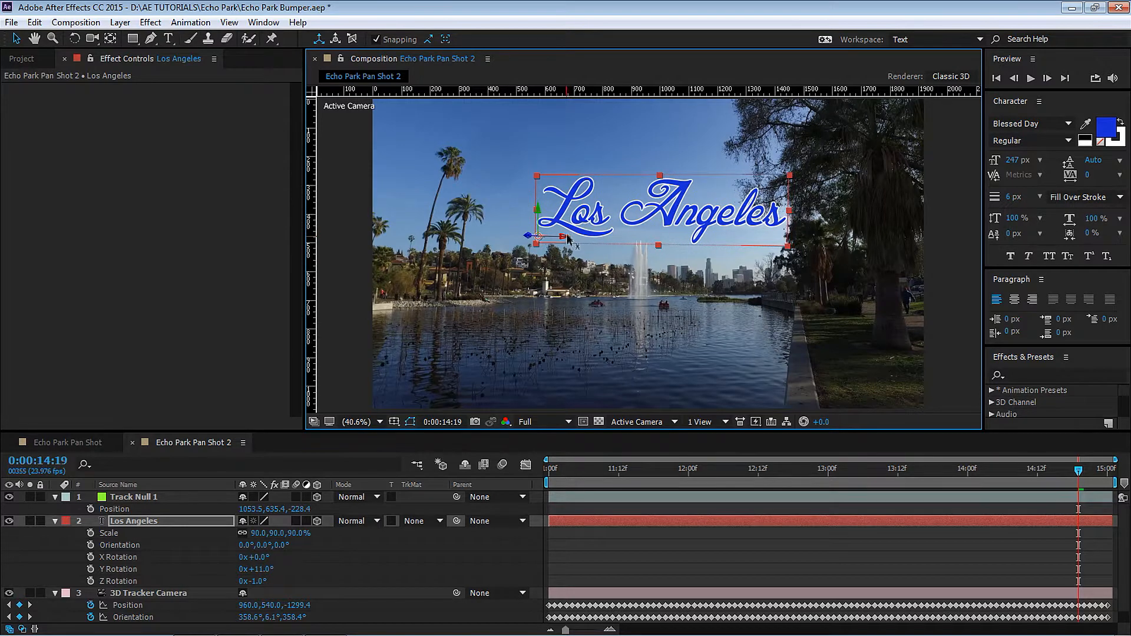
Step: Collapse the properties of all timeline layers, enlarge the composition view, and deselect the Los Angeles layer
{"action": "left_click", "coordinate": [54, 521]}
{"action": "left_click", "coordinate": [54, 532]}
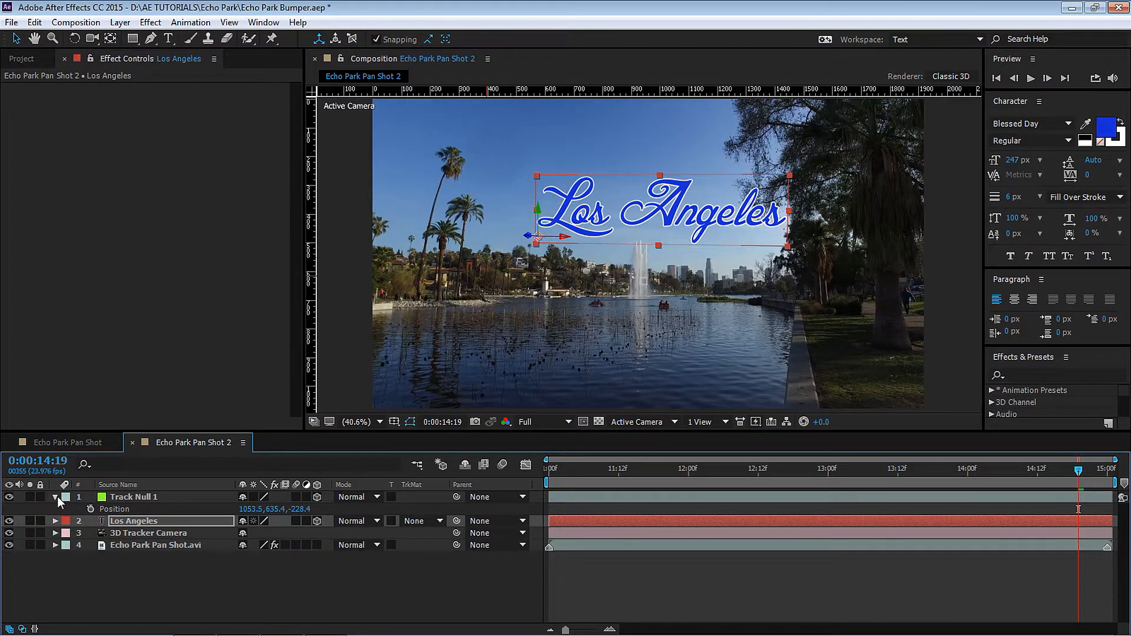
{"action": "left_click", "coordinate": [55, 497]}
{"action": "left_click_drag", "start_coordinate": [533, 432], "coordinate": [533, 449]}
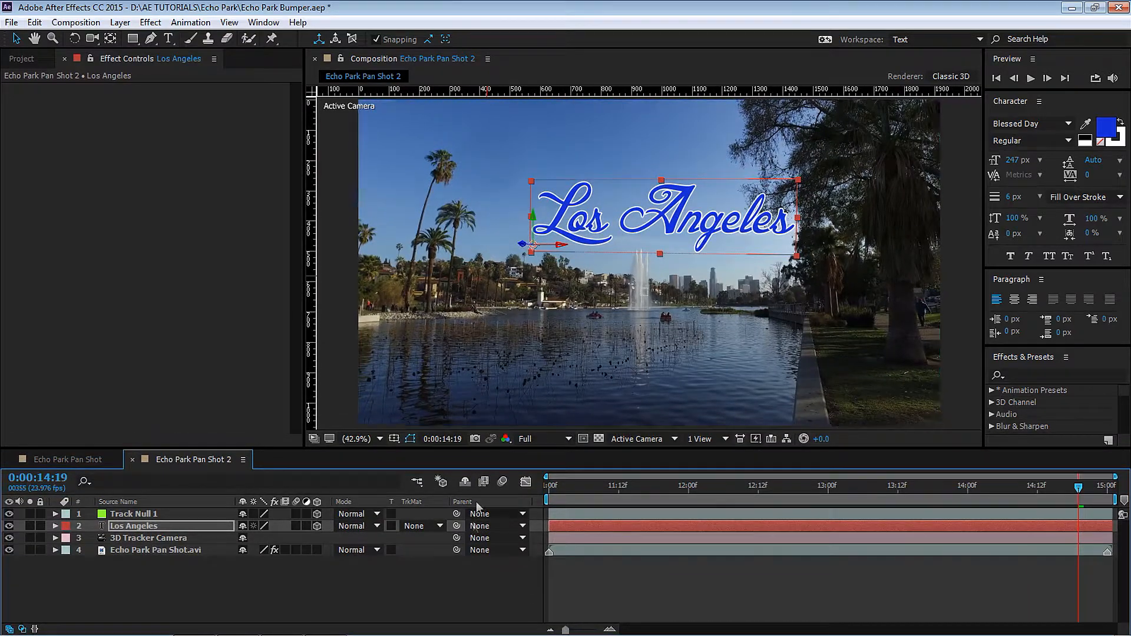
{"action": "left_click", "coordinate": [468, 568]}
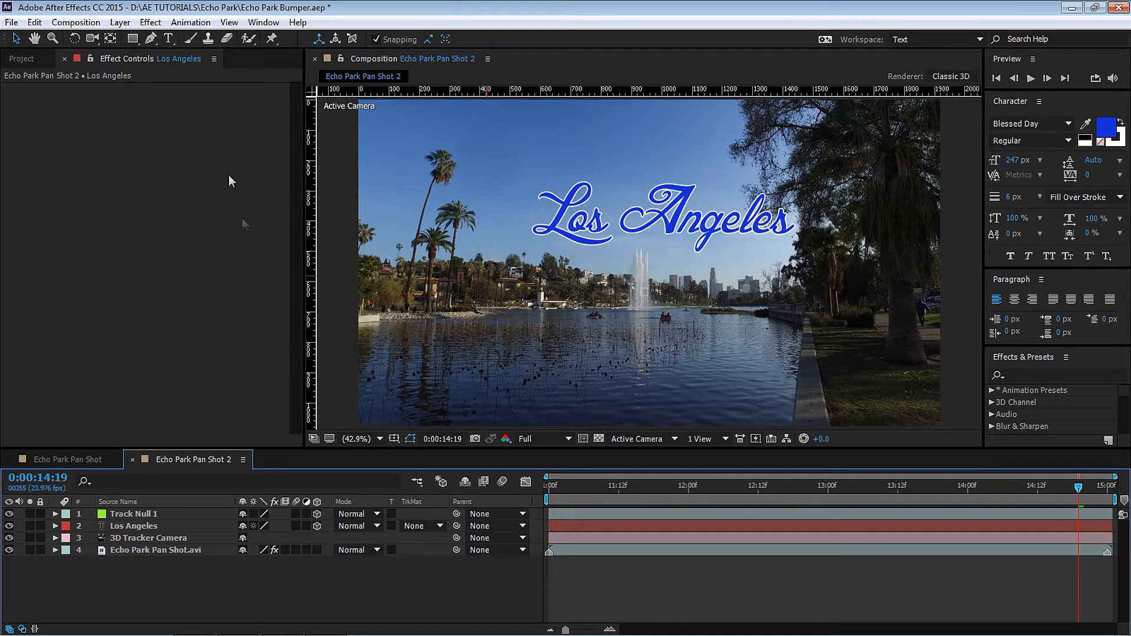
Step: Create a new black solid layer at the composition size of 1920 x 1080 px
{"action": "left_click", "coordinate": [120, 22]}
{"action": "mouse_move", "coordinate": [263, 22]}
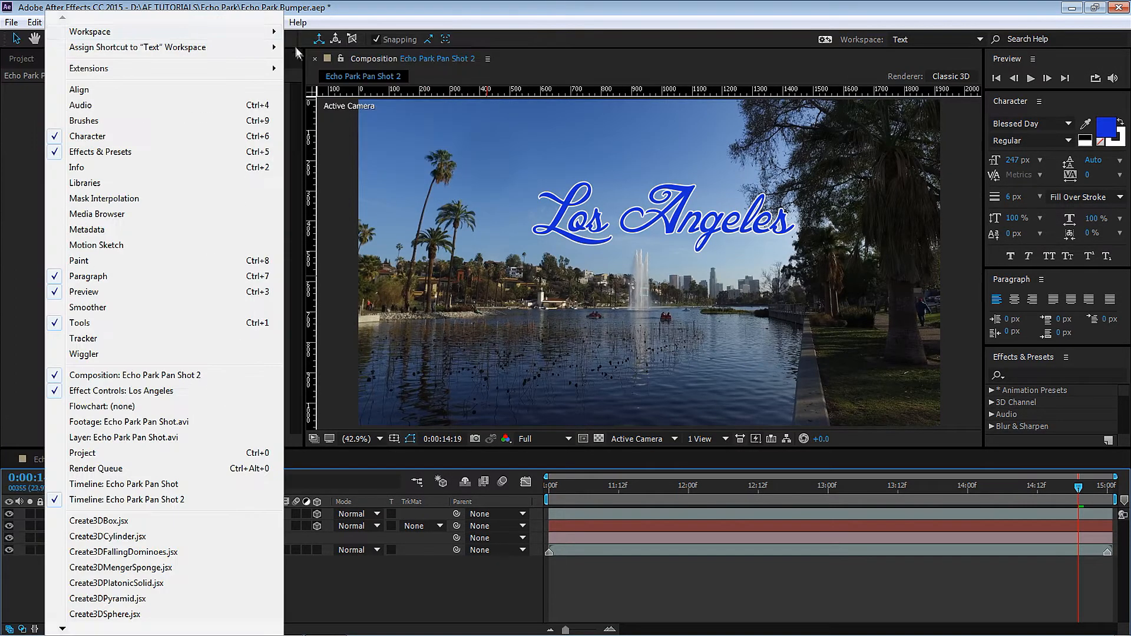
{"action": "left_click", "coordinate": [153, 7]}
{"action": "left_click", "coordinate": [119, 22]}
{"action": "mouse_move", "coordinate": [127, 38]}
{"action": "left_click", "coordinate": [289, 54]}
{"action": "left_click", "coordinate": [165, 202]}
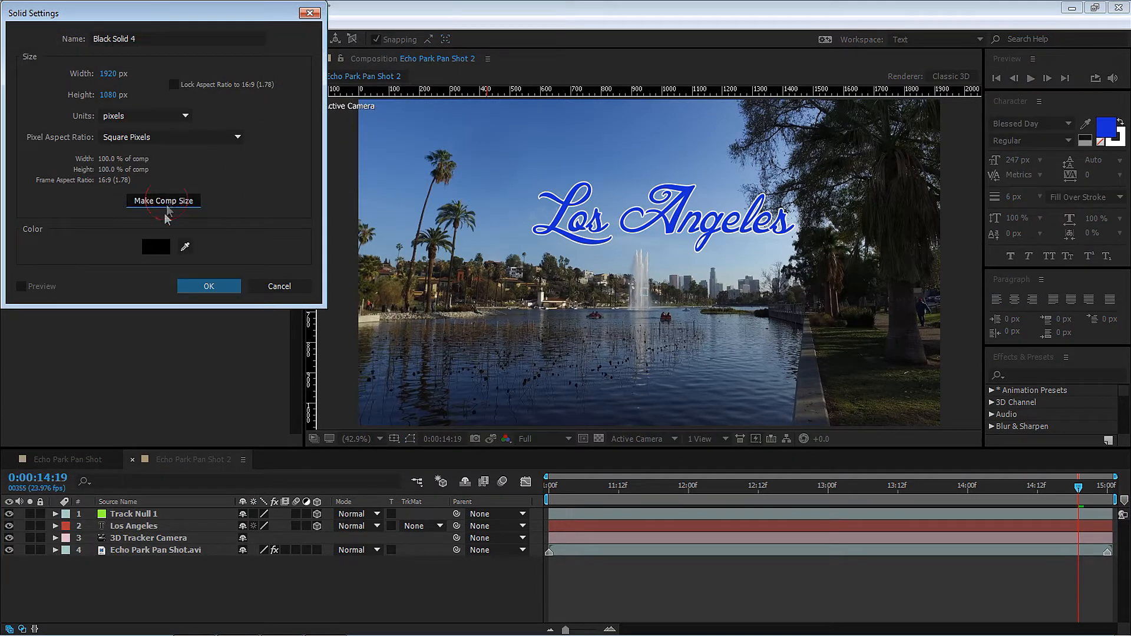
{"action": "left_click", "coordinate": [160, 250]}
{"action": "left_click", "coordinate": [321, 35]}
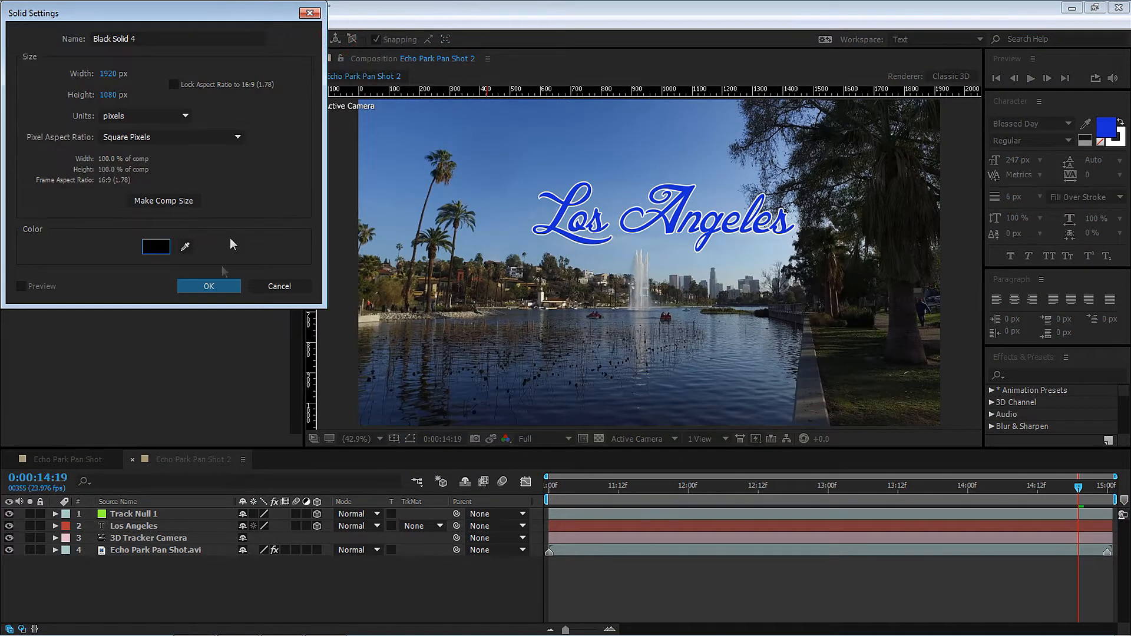
{"action": "left_click", "coordinate": [215, 285]}
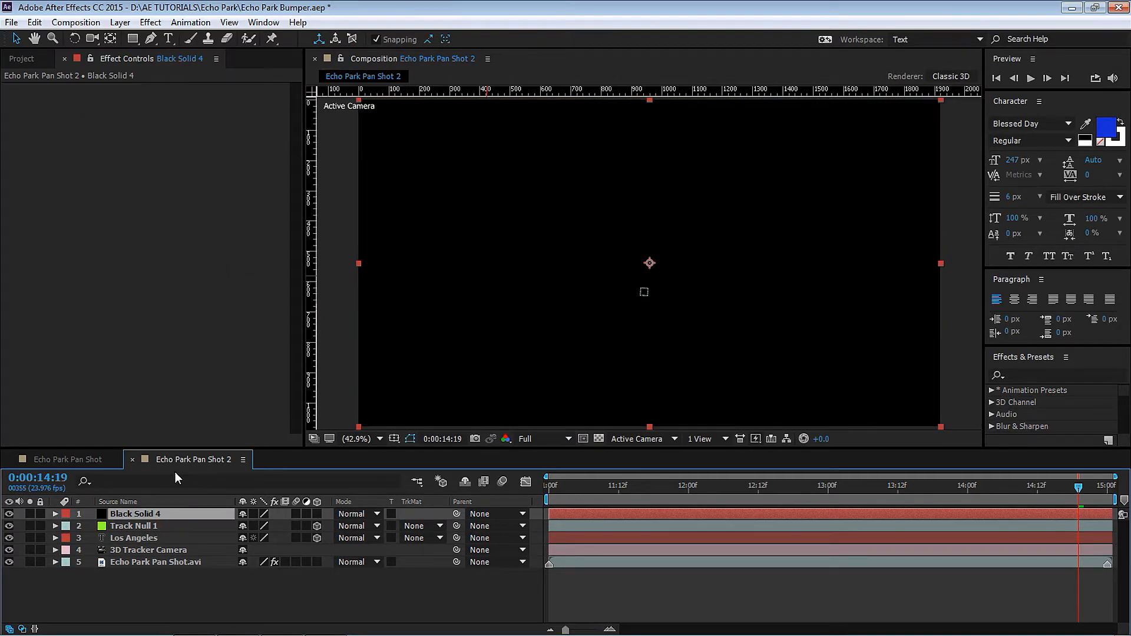
Step: Go to the end of the composition and rename the new black solid layer as Sky Grad
{"action": "key", "text": "g"}
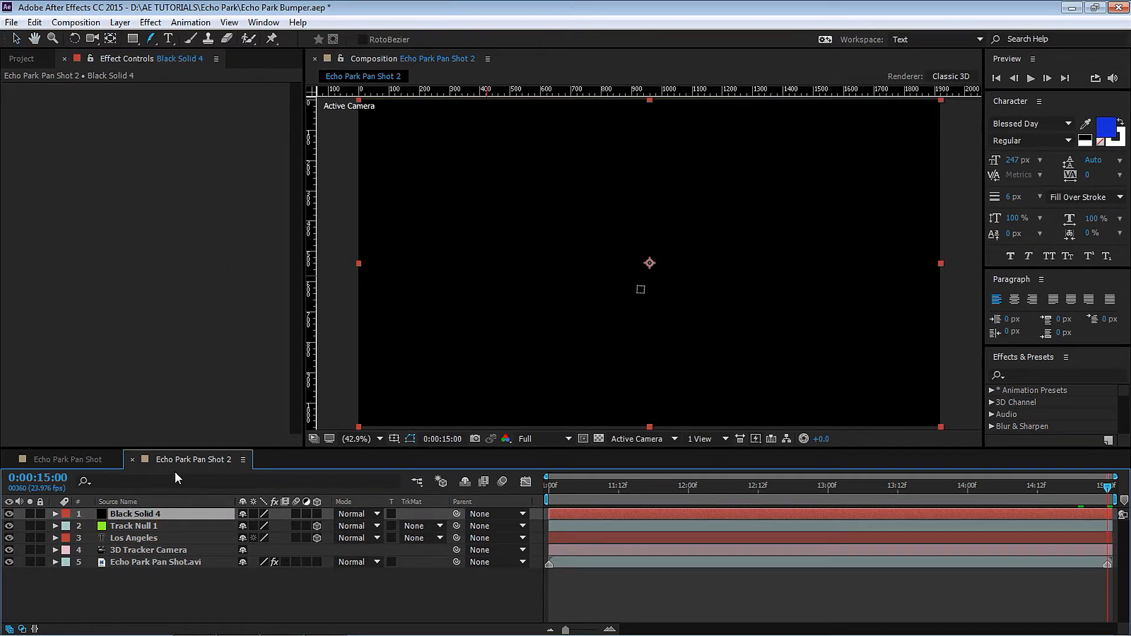
{"action": "key", "text": "End"}
{"action": "key", "text": "a"}
{"action": "key", "text": "Return"}
{"action": "type", "text": "Sky Grad"}
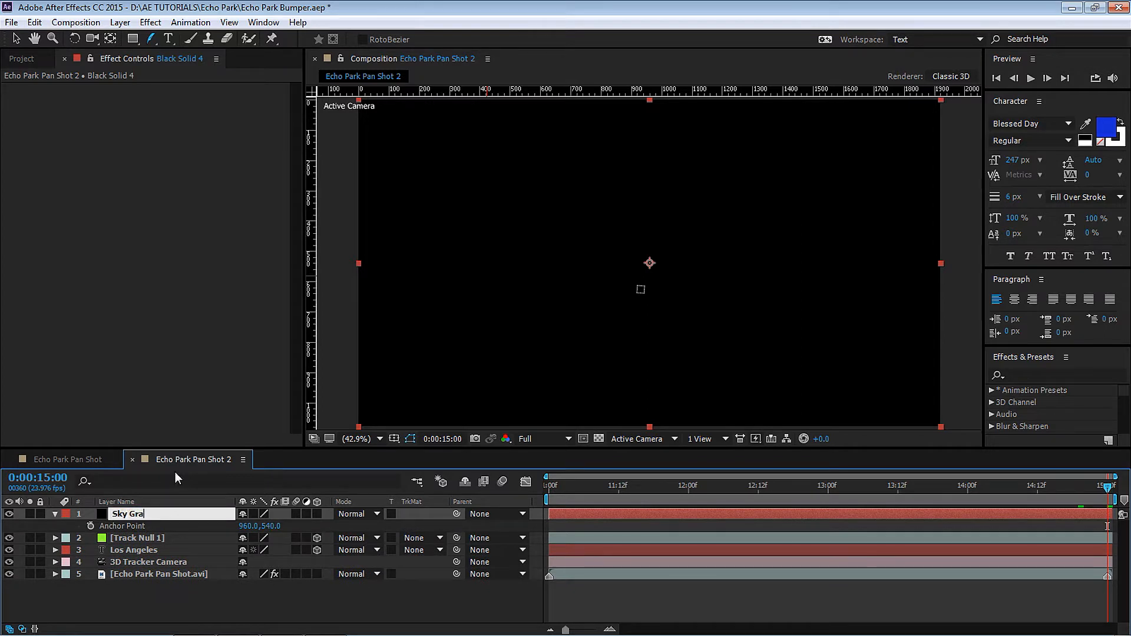
{"action": "key", "text": "Return"}
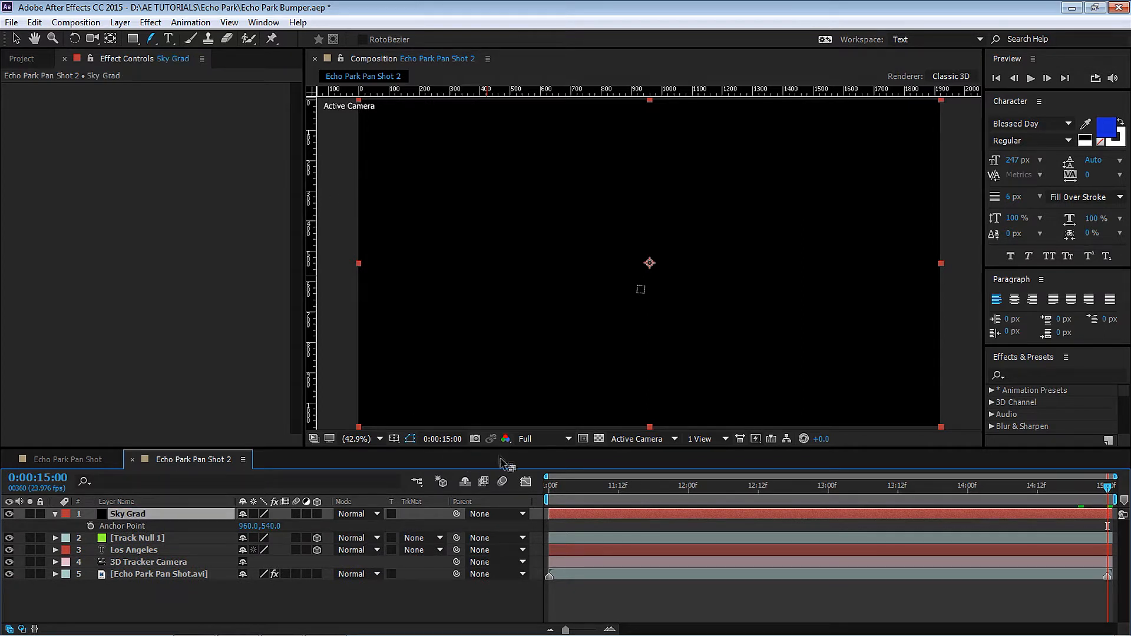
{"action": "left_click_drag", "start_coordinate": [497, 450], "coordinate": [498, 464]}
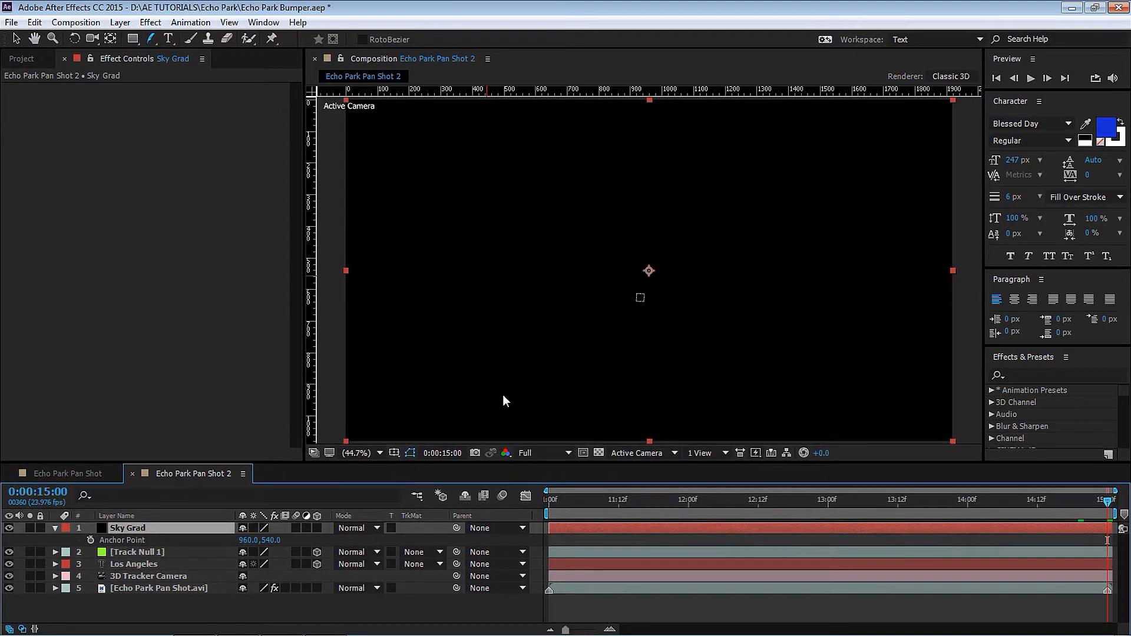
Step: Apply the Linear Wipe effect to the Sky Grad layer and set its wipe angle to 0°
{"action": "scroll", "coordinate": [503, 401], "scroll_direction": "down", "scroll_amount": 2}
{"action": "left_click", "coordinate": [150, 22]}
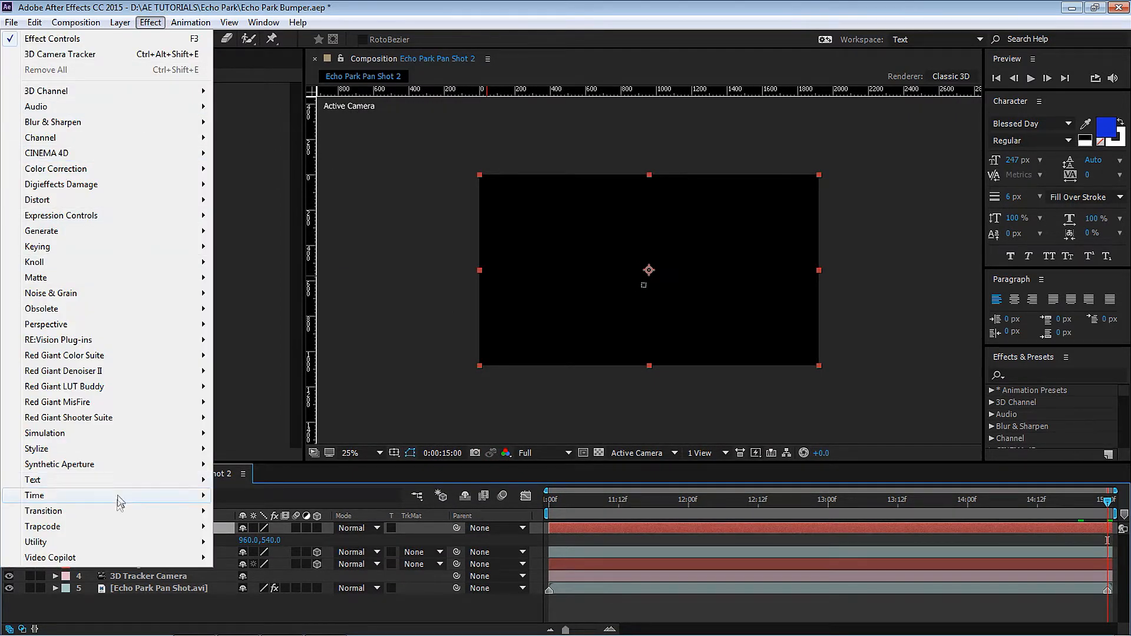
{"action": "mouse_move", "coordinate": [118, 510]}
{"action": "left_click", "coordinate": [268, 480]}
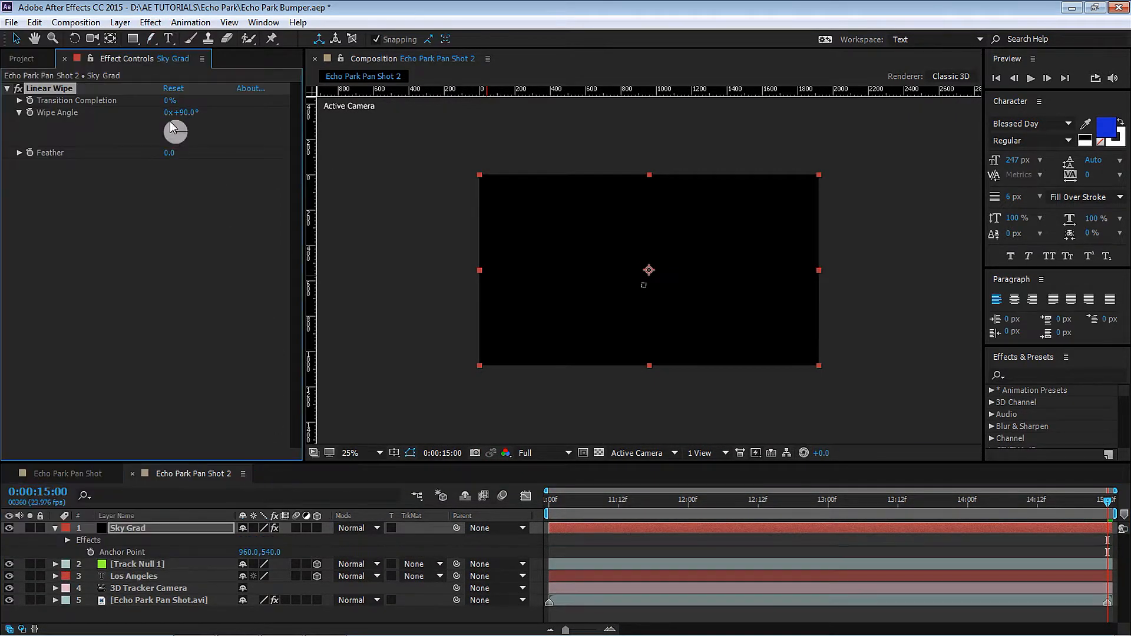
{"action": "type", "text": "0"}
{"action": "key", "text": "Return"}
Step: Set the Linear Wipe's transition completion to 75% and its feather to 350 to form a soft gradient over the sky
{"action": "left_click", "coordinate": [170, 100]}
{"action": "left_click_drag", "start_coordinate": [169, 100], "coordinate": [219, 94]}
{"action": "left_click", "coordinate": [169, 153]}
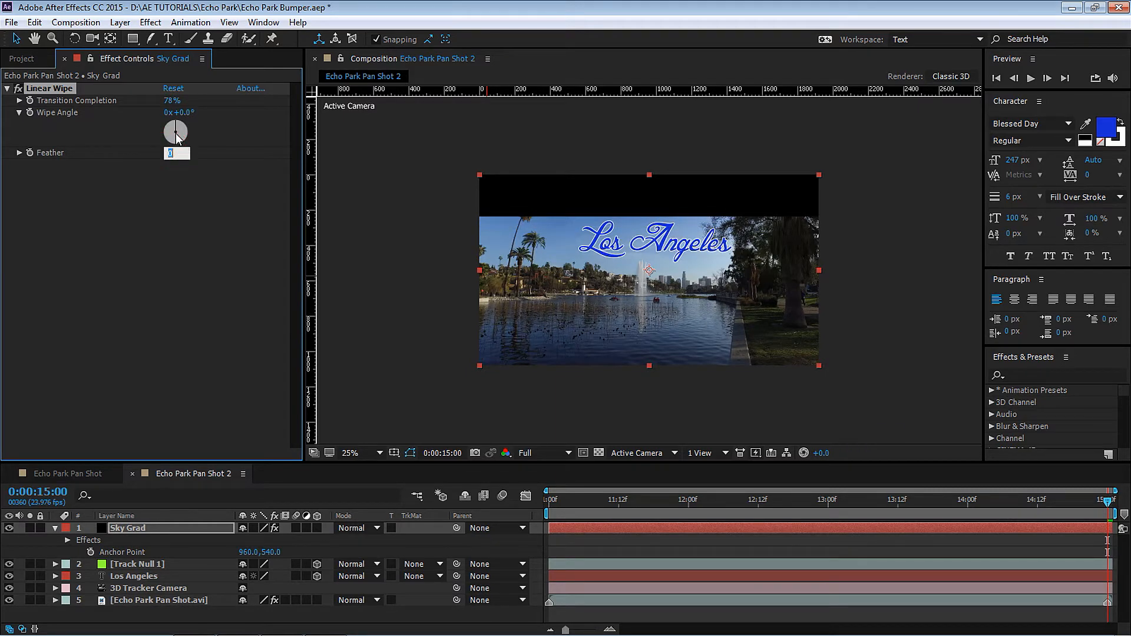
{"action": "type", "text": "350"}
{"action": "key", "text": "Return"}
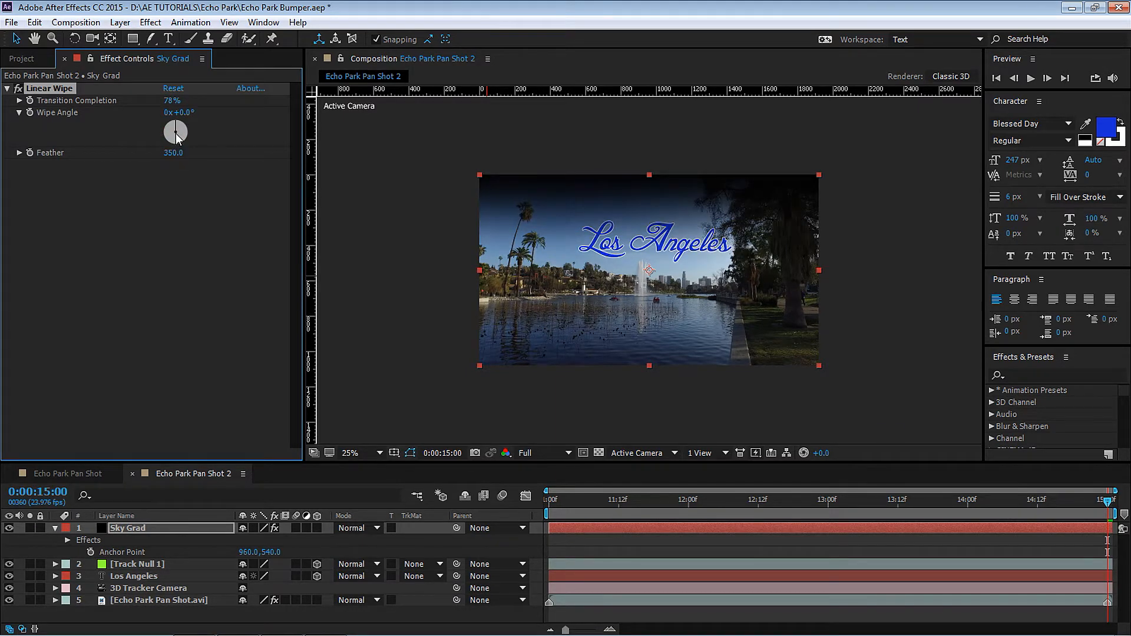
{"action": "left_click_drag", "start_coordinate": [171, 100], "coordinate": [174, 107]}
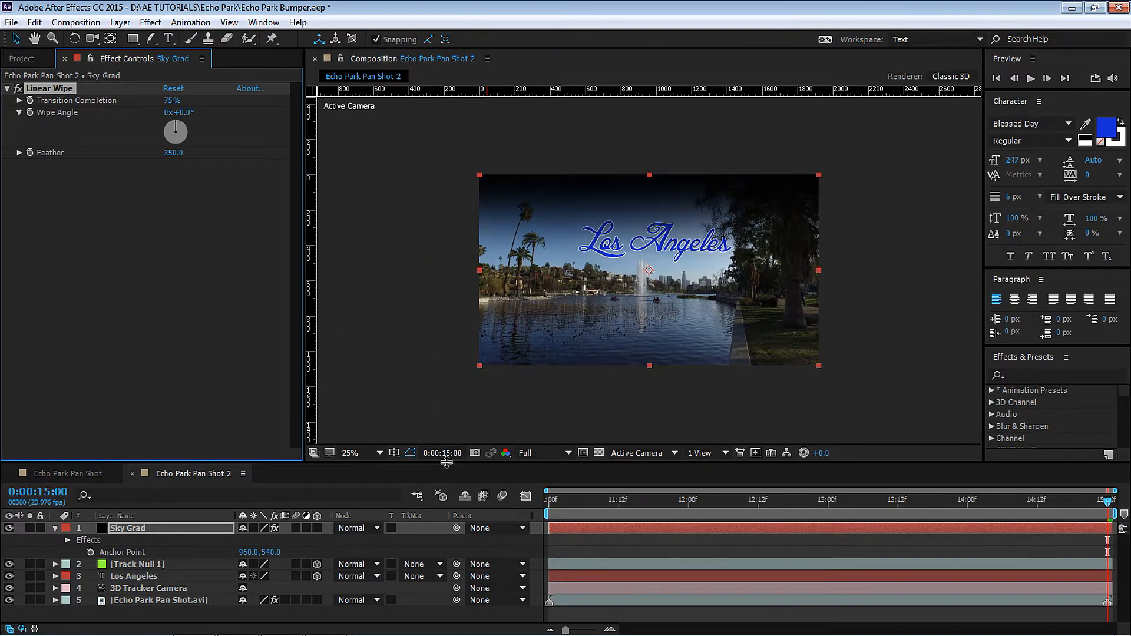
Step: Enlarge the timeline, fit the composition view to it, and set the Sky Grad layer's blending mode to Soft Light
{"action": "left_click_drag", "start_coordinate": [447, 463], "coordinate": [447, 420]}
{"action": "left_click", "coordinate": [365, 410]}
{"action": "left_click", "coordinate": [387, 170]}
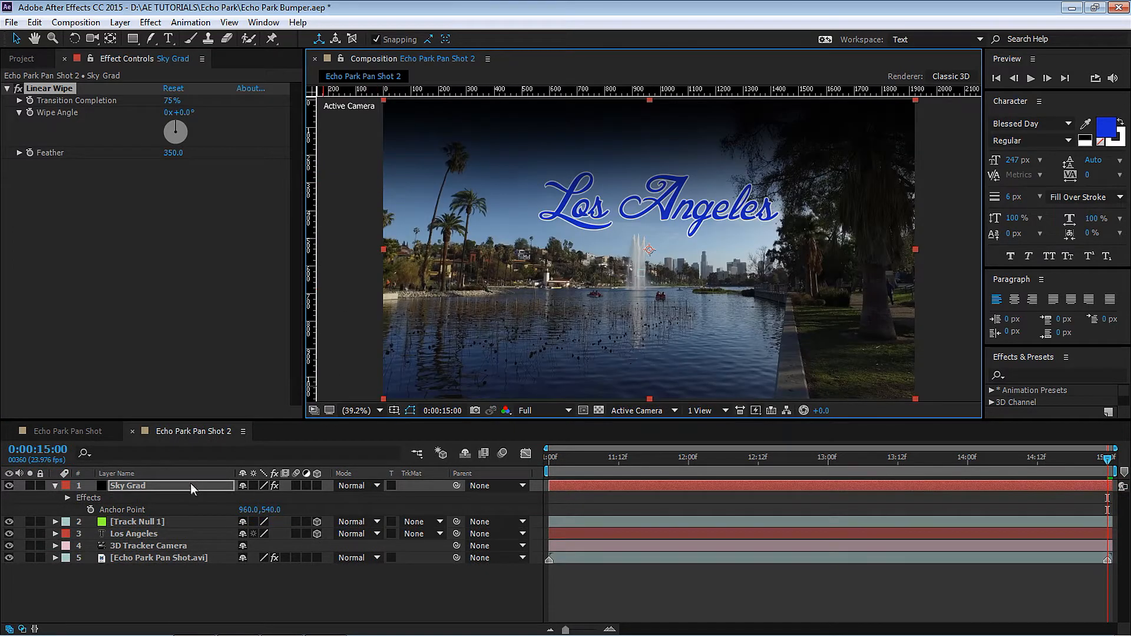
{"action": "left_click", "coordinate": [359, 486]}
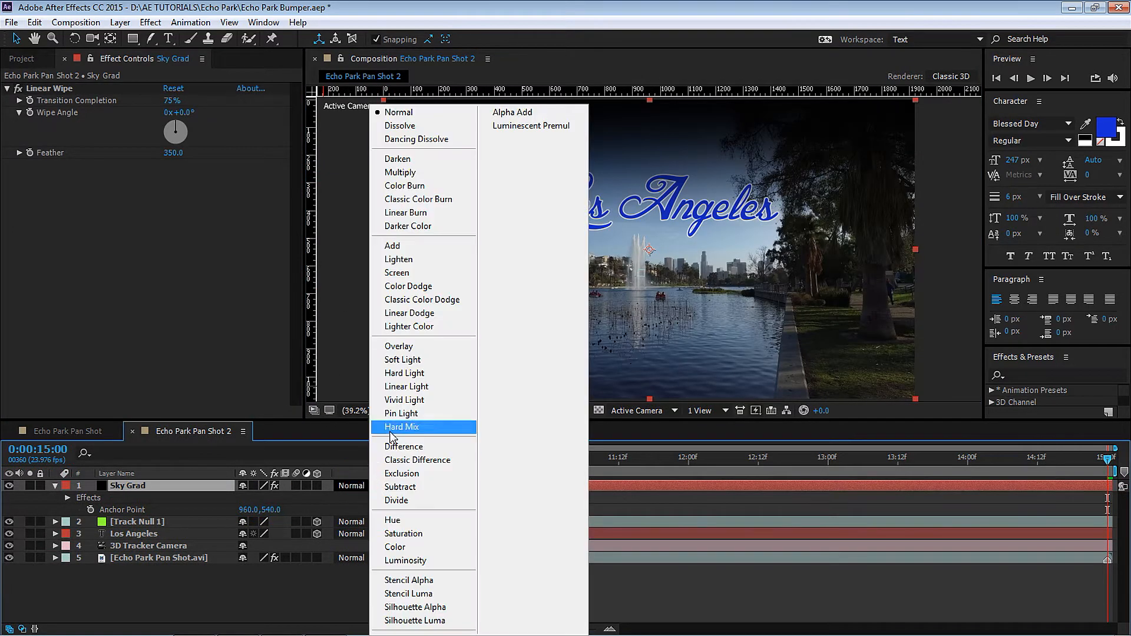
{"action": "left_click", "coordinate": [412, 359]}
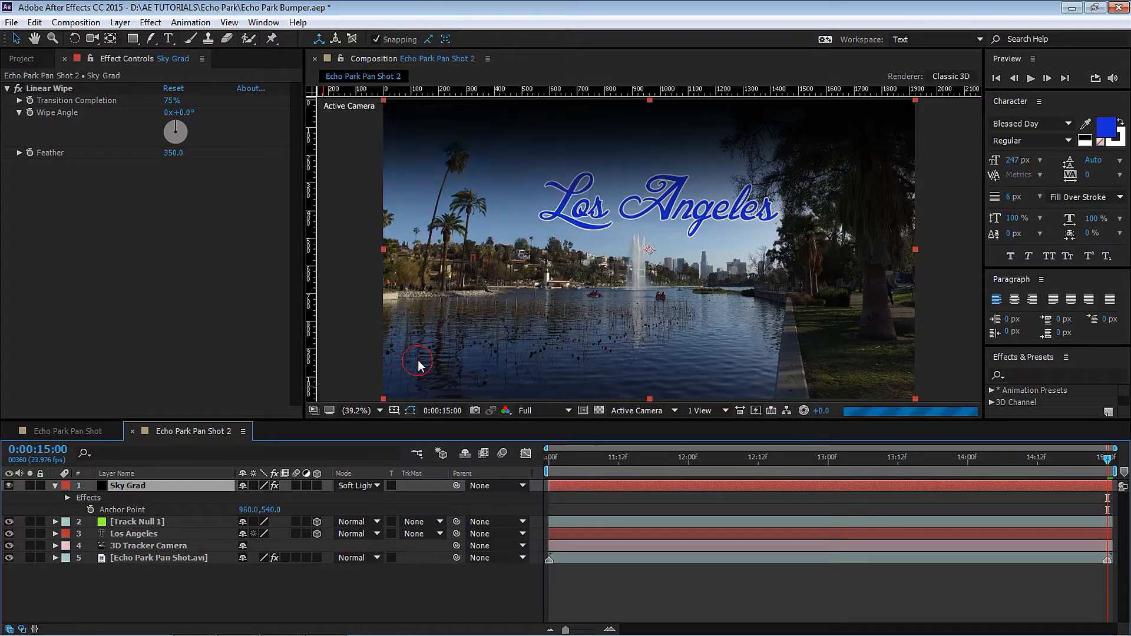
{"action": "left_click", "coordinate": [366, 486]}
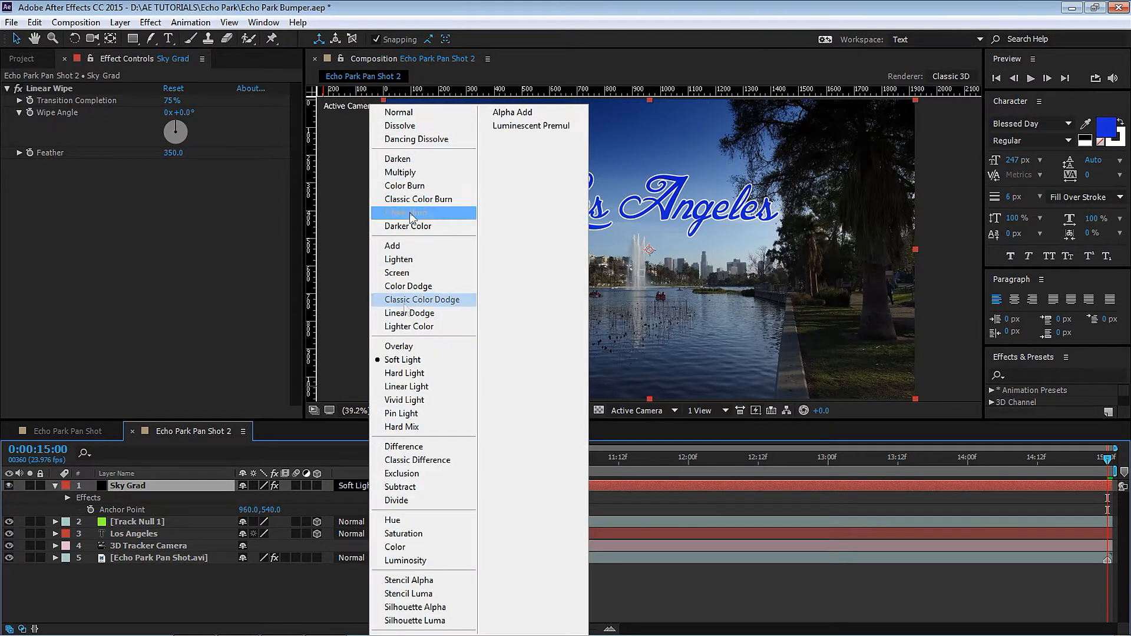
{"action": "left_click", "coordinate": [418, 361]}
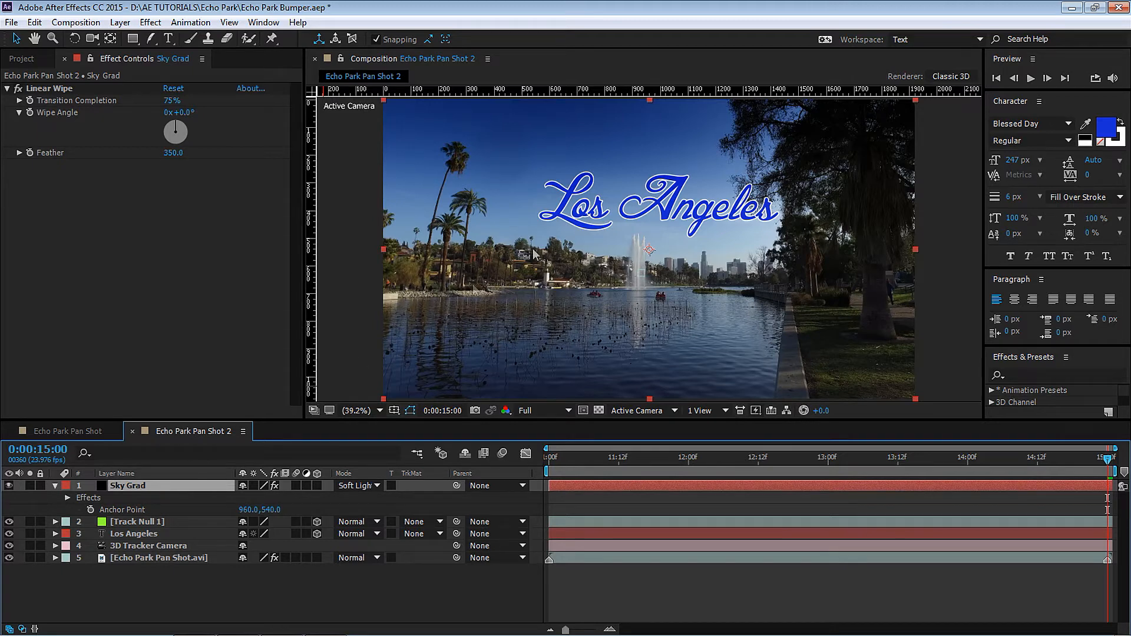
Step: Set the Sky Grad layer's opacity to 80%
{"action": "key", "text": "t"}
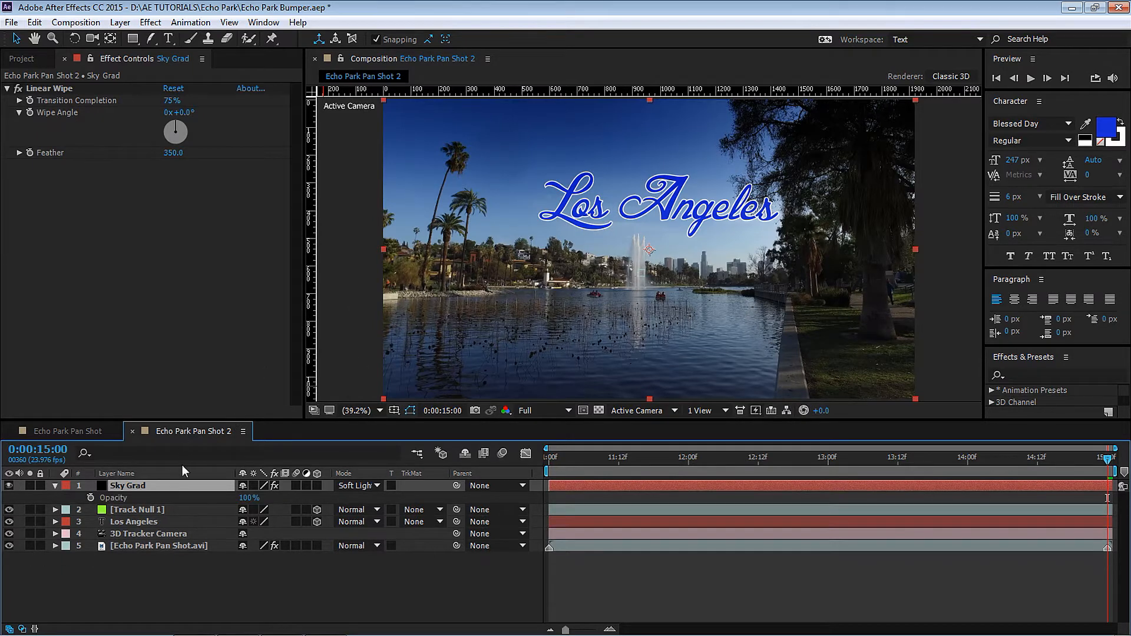
{"action": "left_click", "coordinate": [248, 497]}
{"action": "type", "text": "8"}
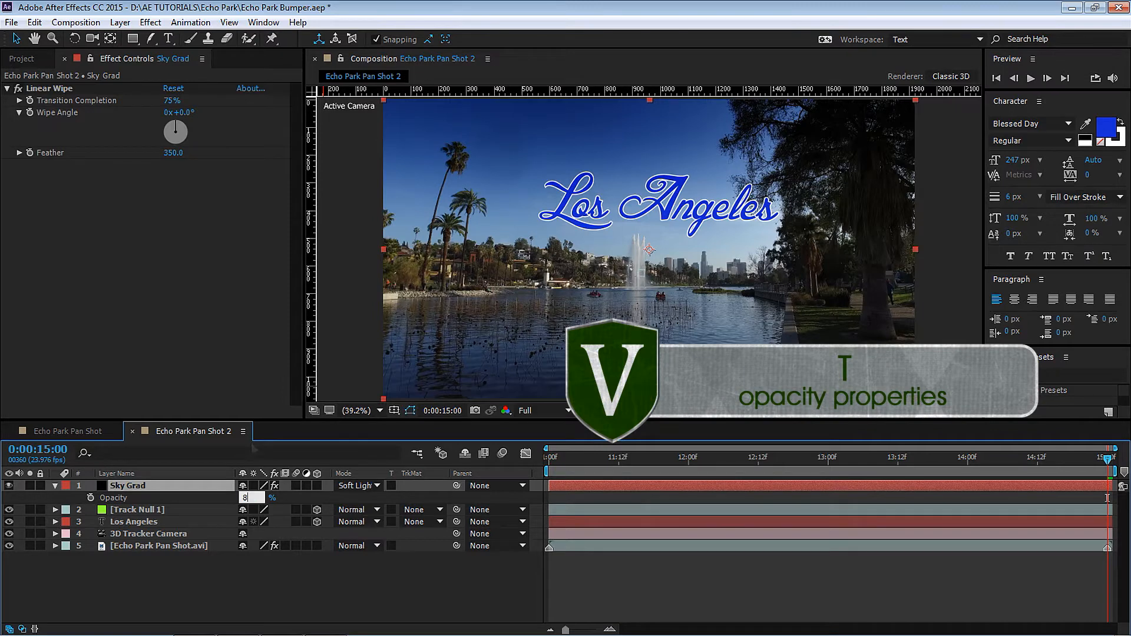
{"action": "type", "text": "0"}
{"action": "key", "text": "Return"}
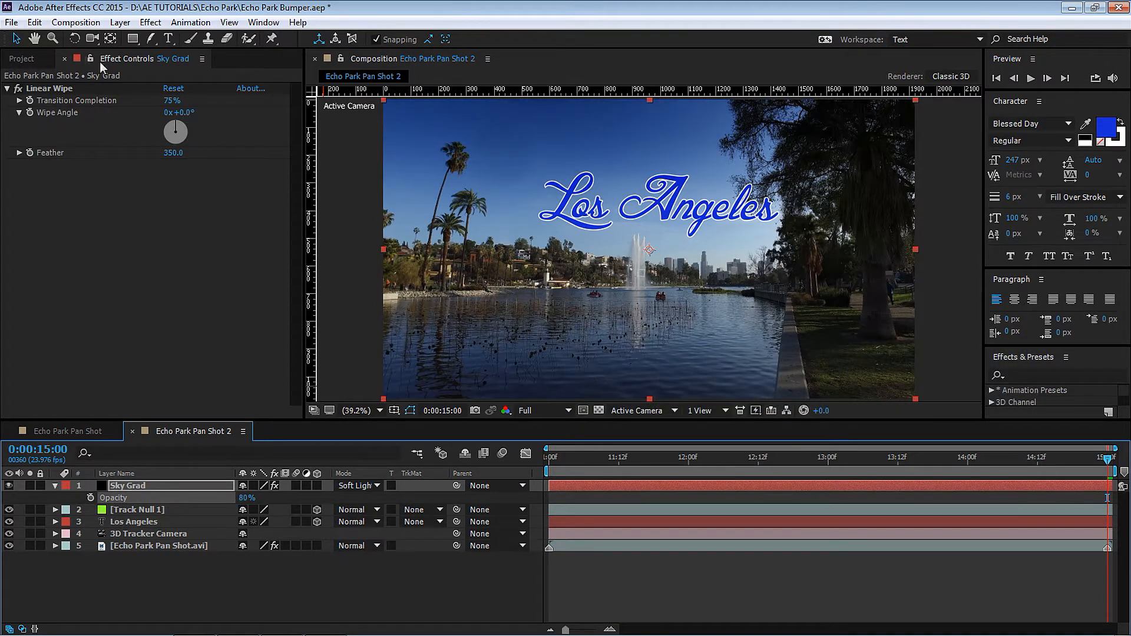
Step: Add Black Solid 4 from the project's Solids folder beneath Sky Grad and rename the new layer as Water Grad
{"action": "left_click", "coordinate": [27, 60]}
{"action": "left_click", "coordinate": [8, 267]}
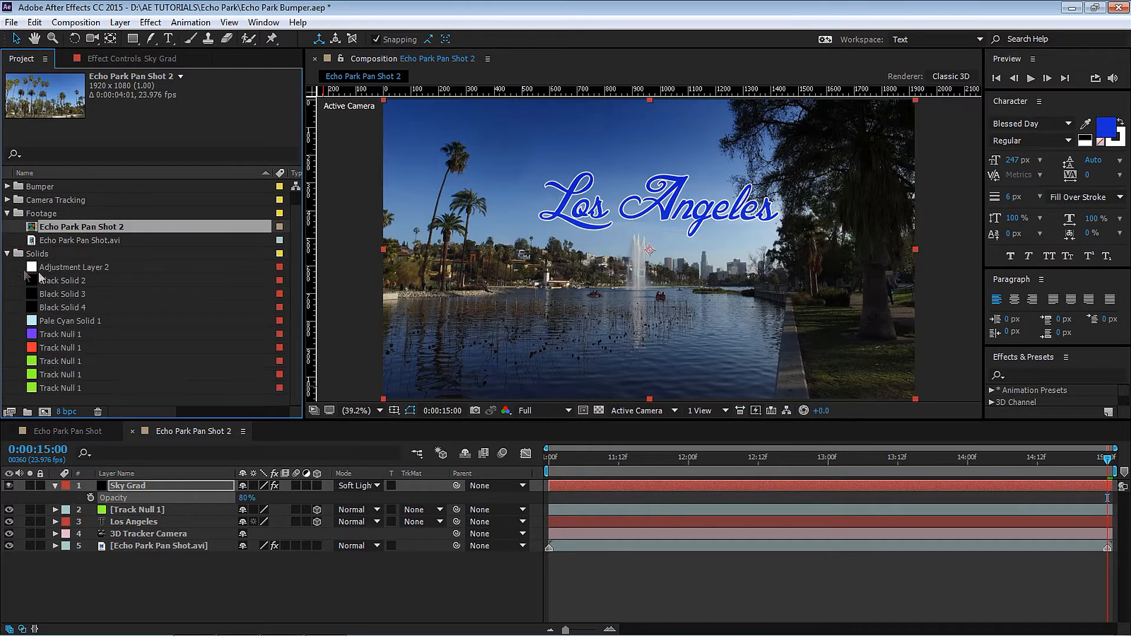
{"action": "left_click_drag", "start_coordinate": [75, 305], "coordinate": [161, 496]}
{"action": "key", "text": "Return"}
{"action": "type", "text": "Water Grad"}
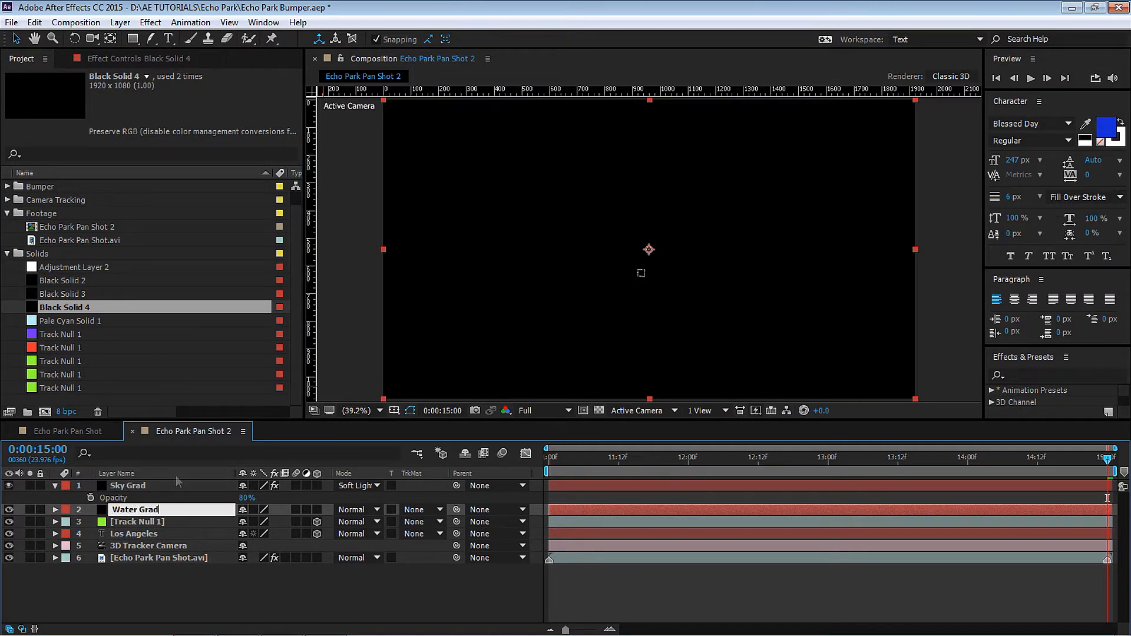
{"action": "key", "text": "Return"}
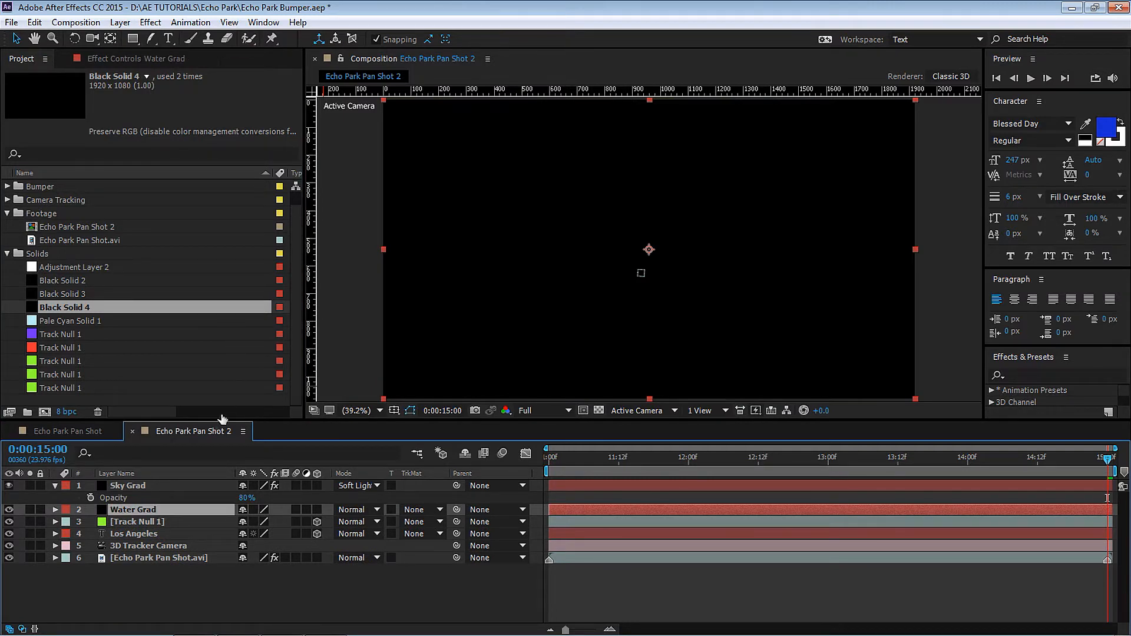
Step: Apply the Fill effect to the Water Grad layer and set its color to a pale cyan blue
{"action": "left_click", "coordinate": [151, 22]}
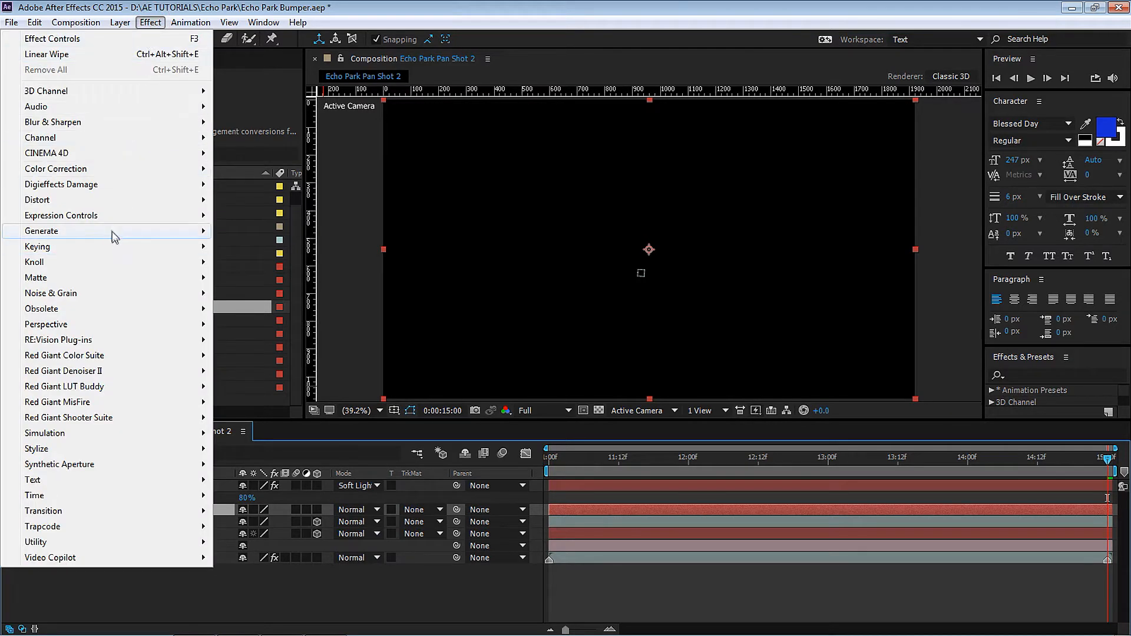
{"action": "mouse_move", "coordinate": [120, 231]}
{"action": "left_click", "coordinate": [253, 465]}
{"action": "left_click", "coordinate": [171, 124]}
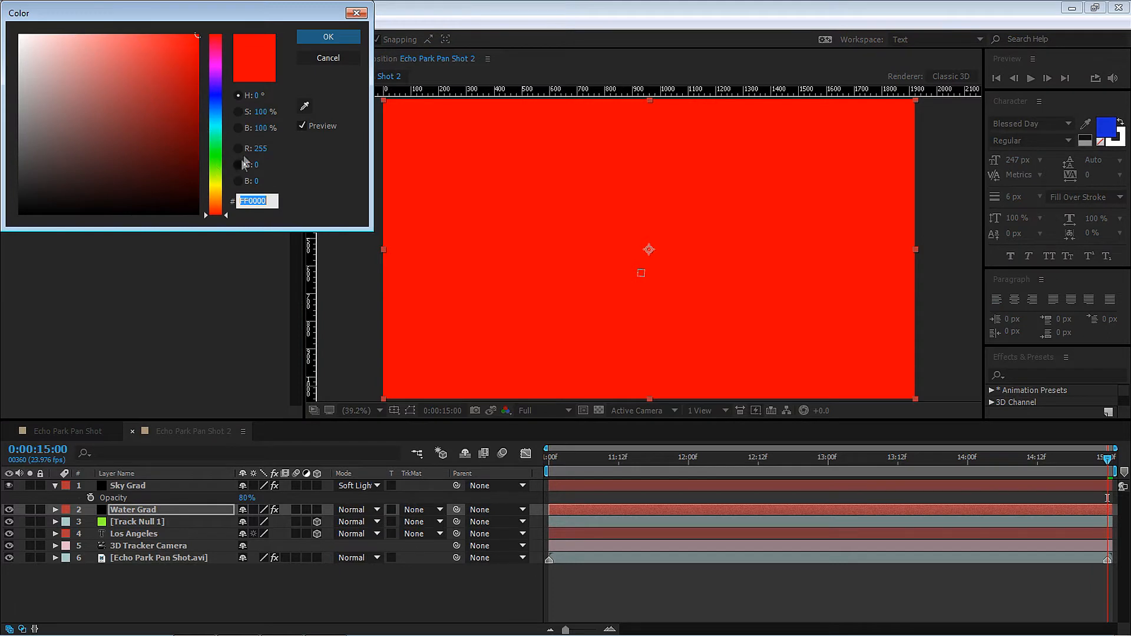
{"action": "left_click", "coordinate": [219, 124]}
{"action": "left_click", "coordinate": [54, 32]}
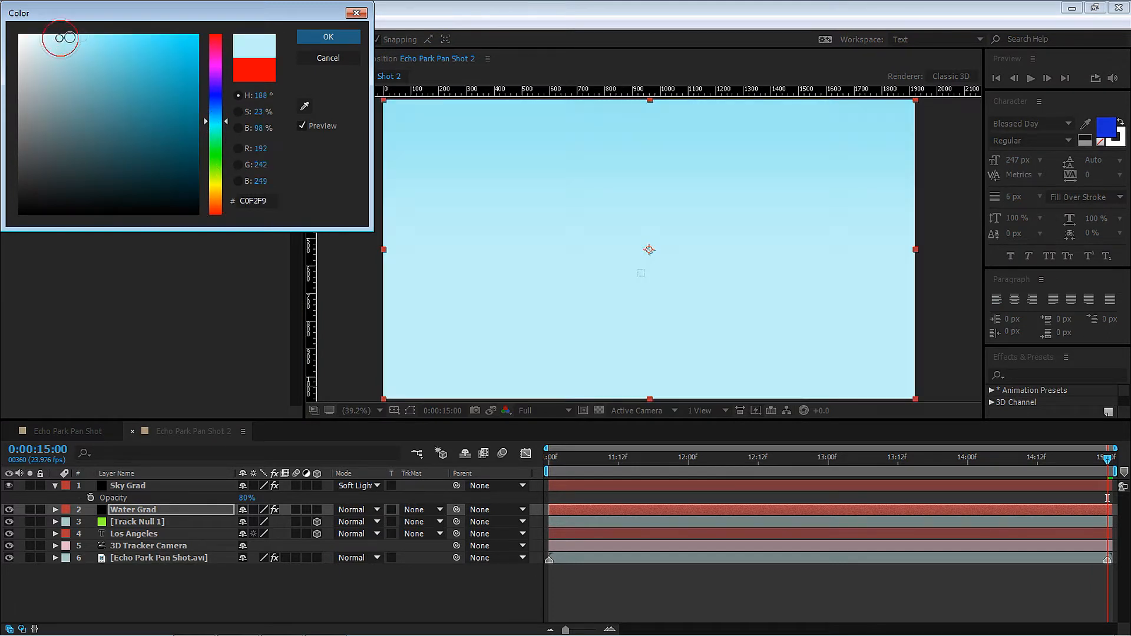
{"action": "left_click", "coordinate": [330, 38]}
Step: Draw a rectangular mask on Water Grad covering the lower water area and extending past the frame's side and bottom edges
{"action": "left_click", "coordinate": [133, 39]}
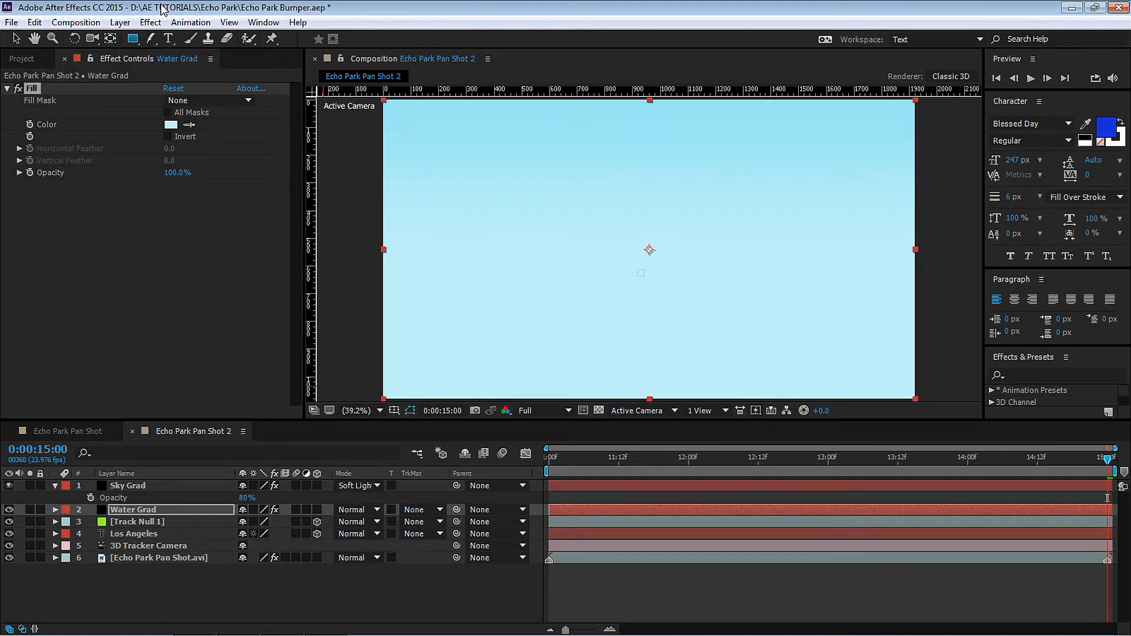
{"action": "key", "text": "comma"}
{"action": "scroll", "coordinate": [601, 293], "scroll_direction": "down", "scroll_amount": 2}
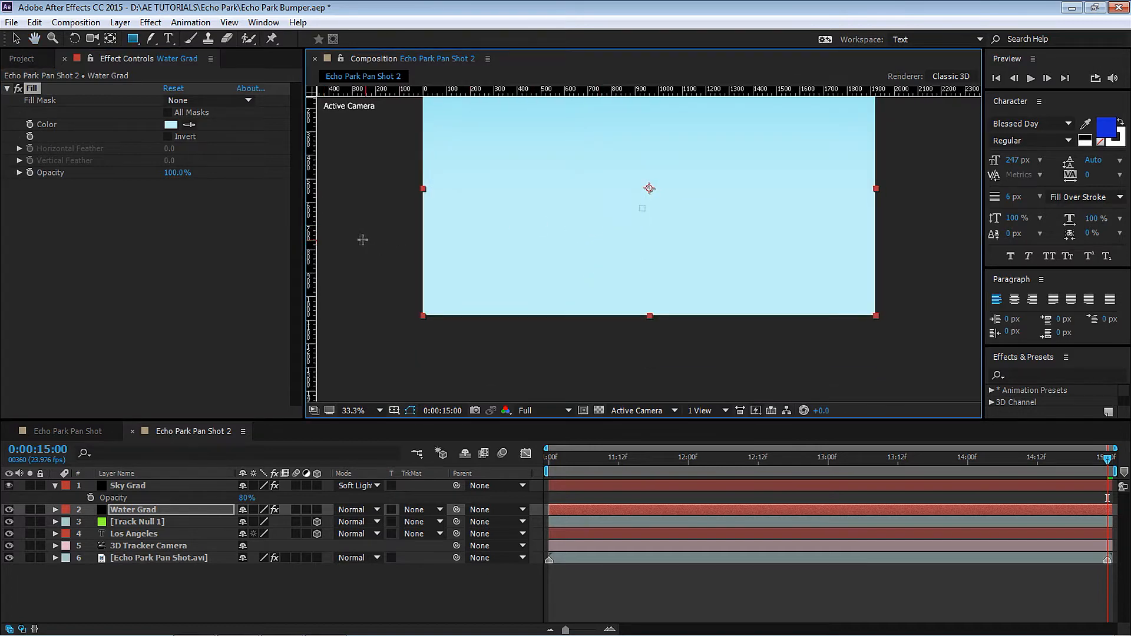
{"action": "left_click_drag", "start_coordinate": [355, 242], "coordinate": [949, 387]}
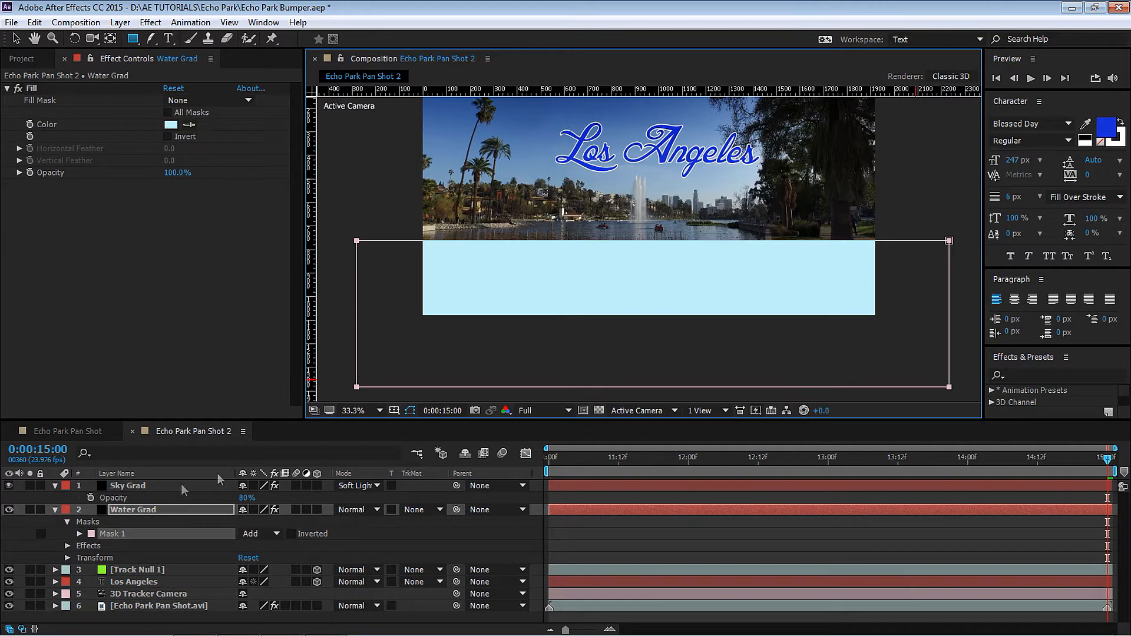
Step: Set the Water Grad mask's feather to 350 pixels and collapse the layer's properties
{"action": "left_click", "coordinate": [80, 533]}
{"action": "left_click", "coordinate": [257, 557]}
{"action": "type", "text": "350"}
{"action": "key", "text": "Return"}
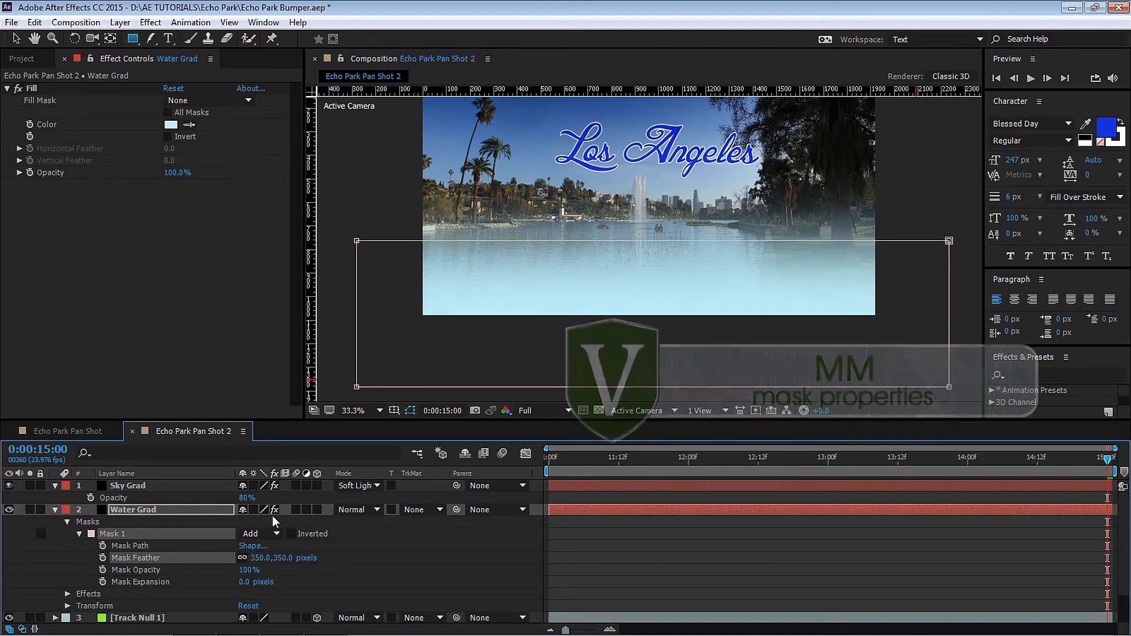
{"action": "left_click", "coordinate": [55, 510]}
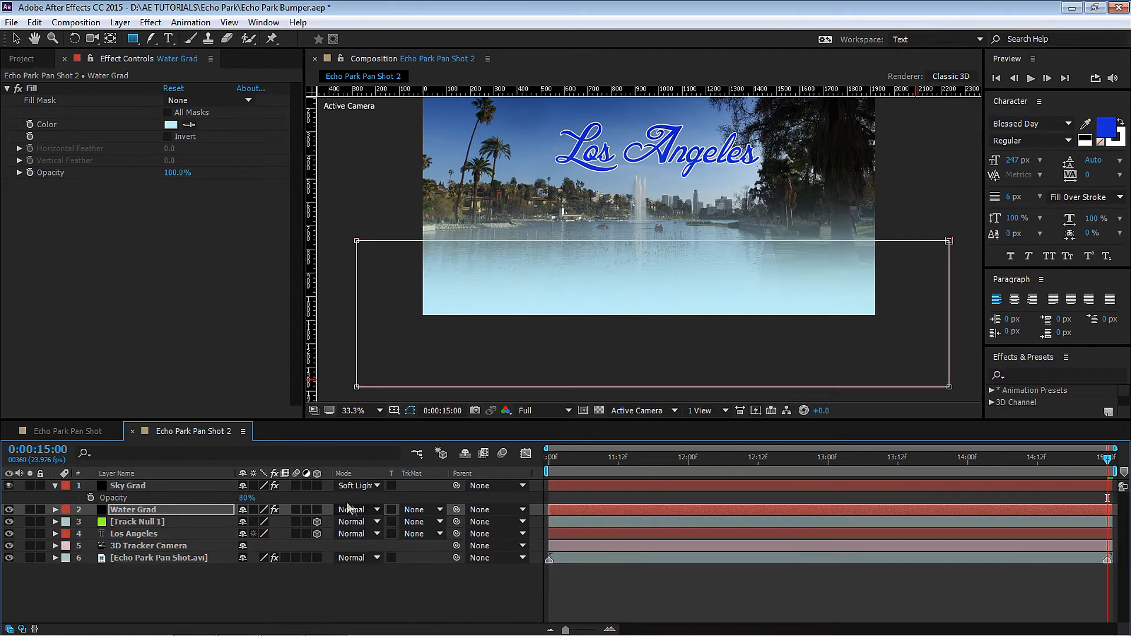
Step: Set the Water Grad layer's blending mode to Overlay and its opacity to 75%
{"action": "left_click", "coordinate": [356, 510]}
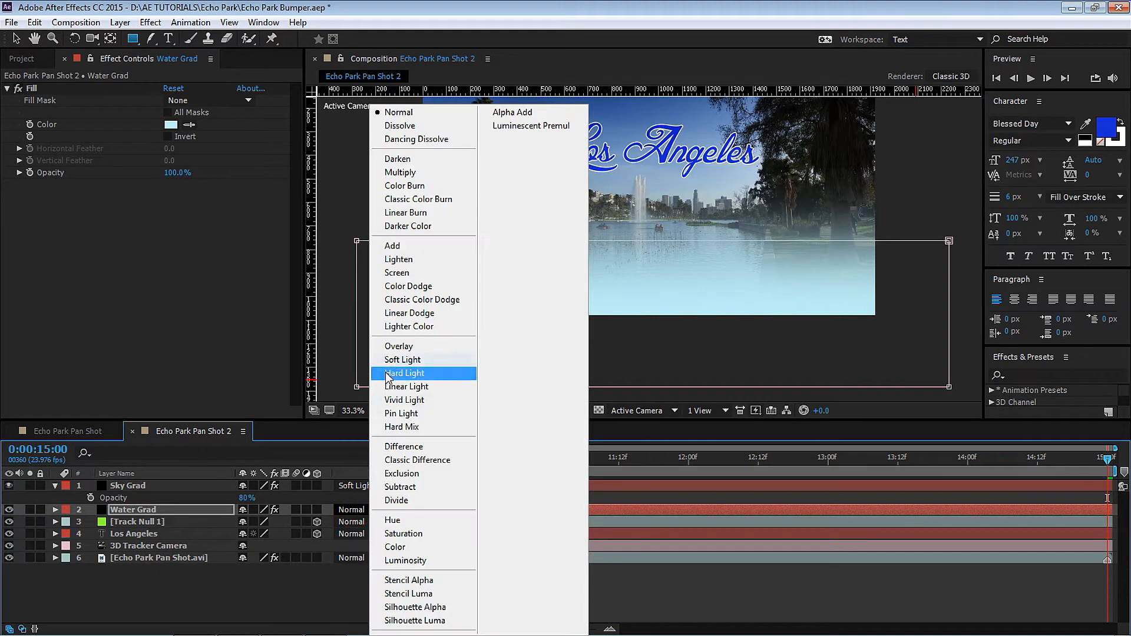
{"action": "left_click", "coordinate": [410, 348]}
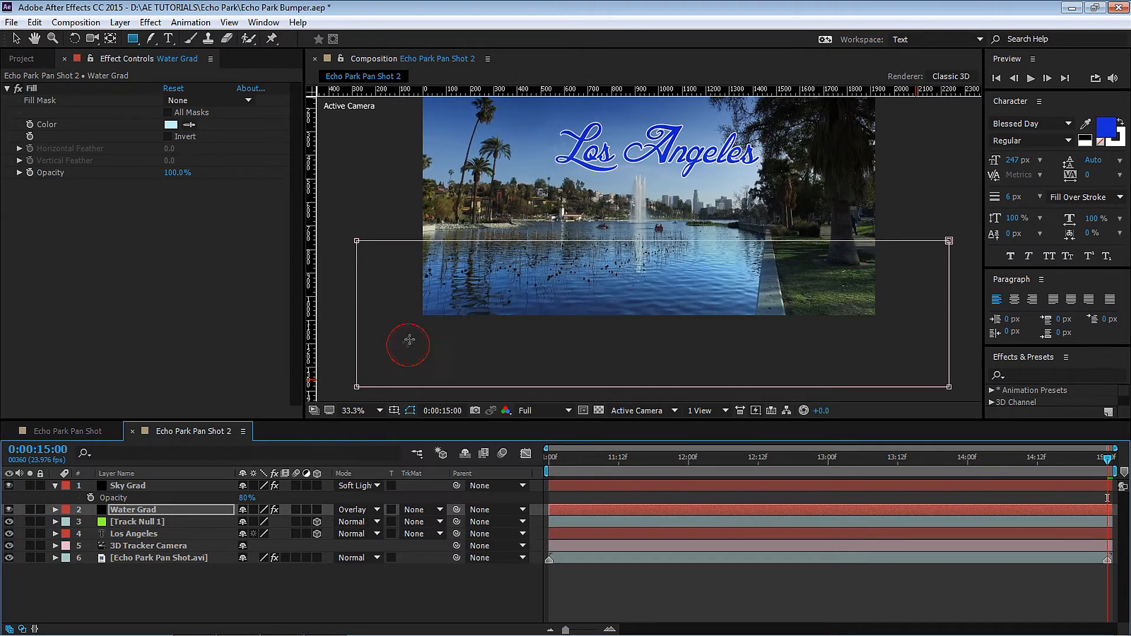
{"action": "left_click", "coordinate": [170, 507]}
{"action": "key", "text": "t"}
{"action": "left_click", "coordinate": [249, 522]}
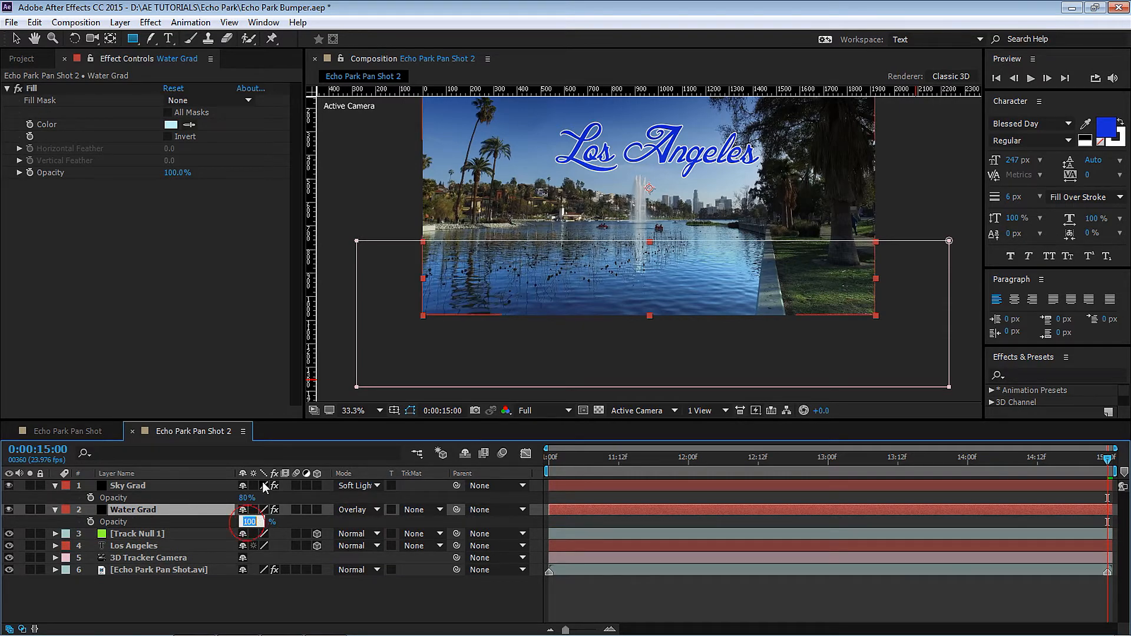
{"action": "type", "text": "75"}
{"action": "key", "text": "Return"}
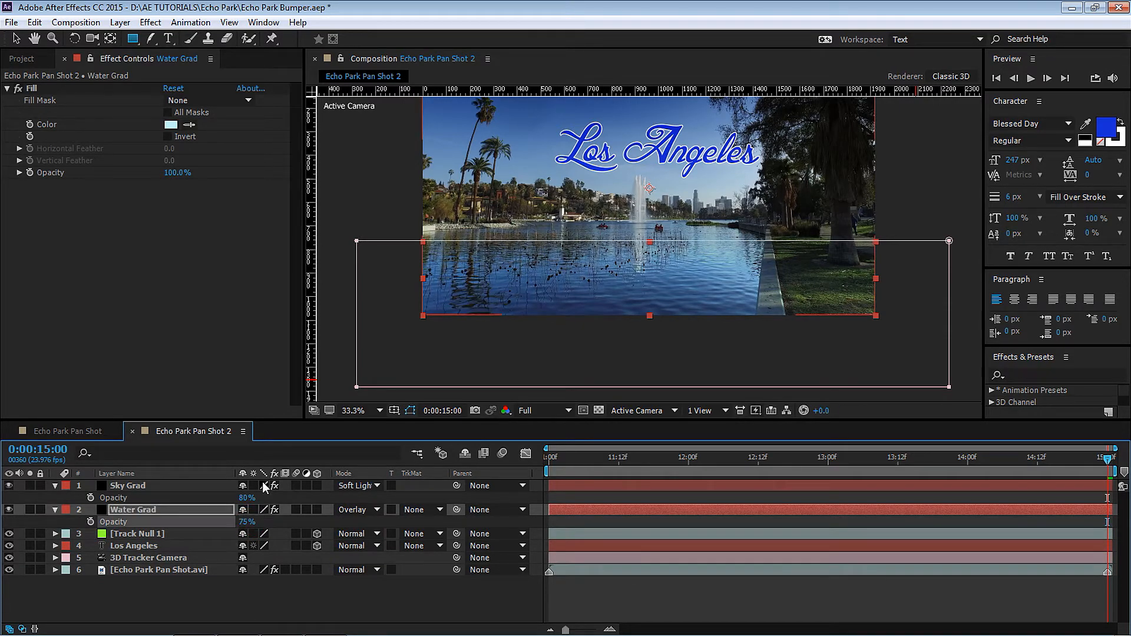
Step: Go to 0:00:11:12 and compare the shot with the Water Grad layer hidden and shown
{"action": "left_click_drag", "start_coordinate": [624, 302], "coordinate": [631, 334]}
{"action": "left_click", "coordinate": [639, 384]}
{"action": "left_click_drag", "start_coordinate": [564, 455], "coordinate": [619, 457]}
{"action": "left_click", "coordinate": [133, 510]}
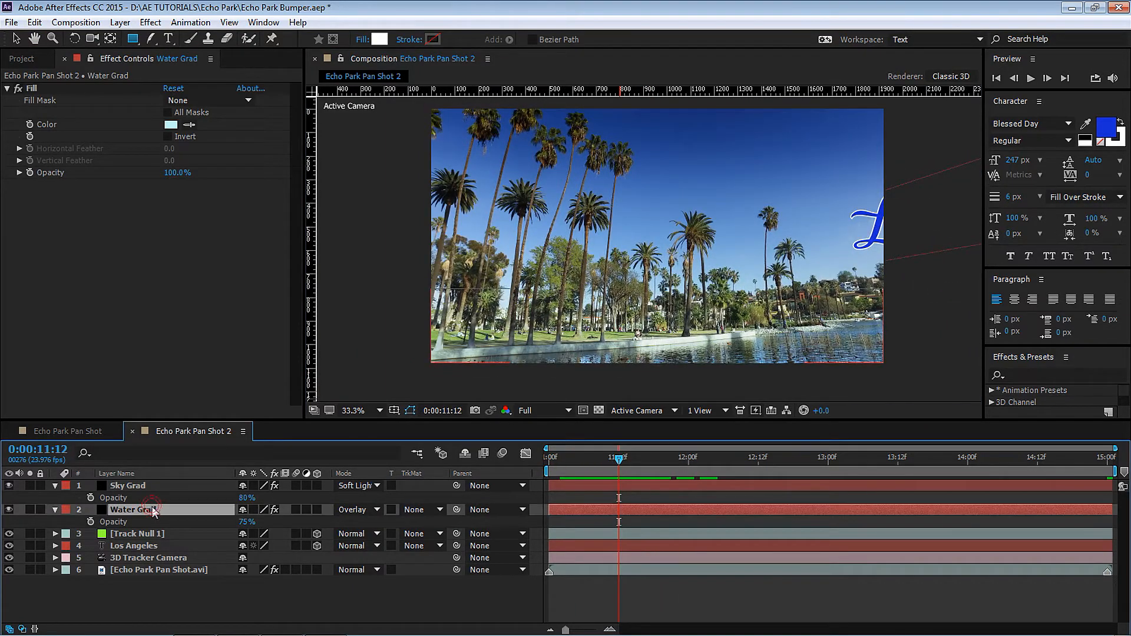
{"action": "left_click", "coordinate": [9, 510]}
{"action": "left_click", "coordinate": [9, 510]}
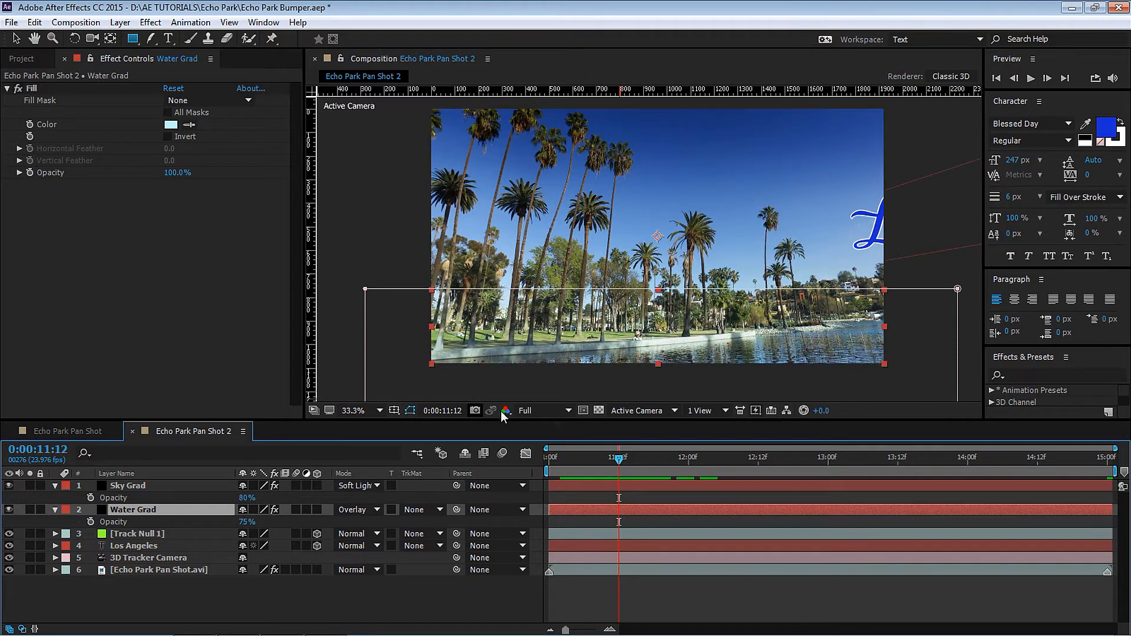
Step: Trim the Water Grad layer's in point to 0:00:12:00 and start keyframing its opacity there
{"action": "left_click_drag", "start_coordinate": [631, 458], "coordinate": [688, 462]}
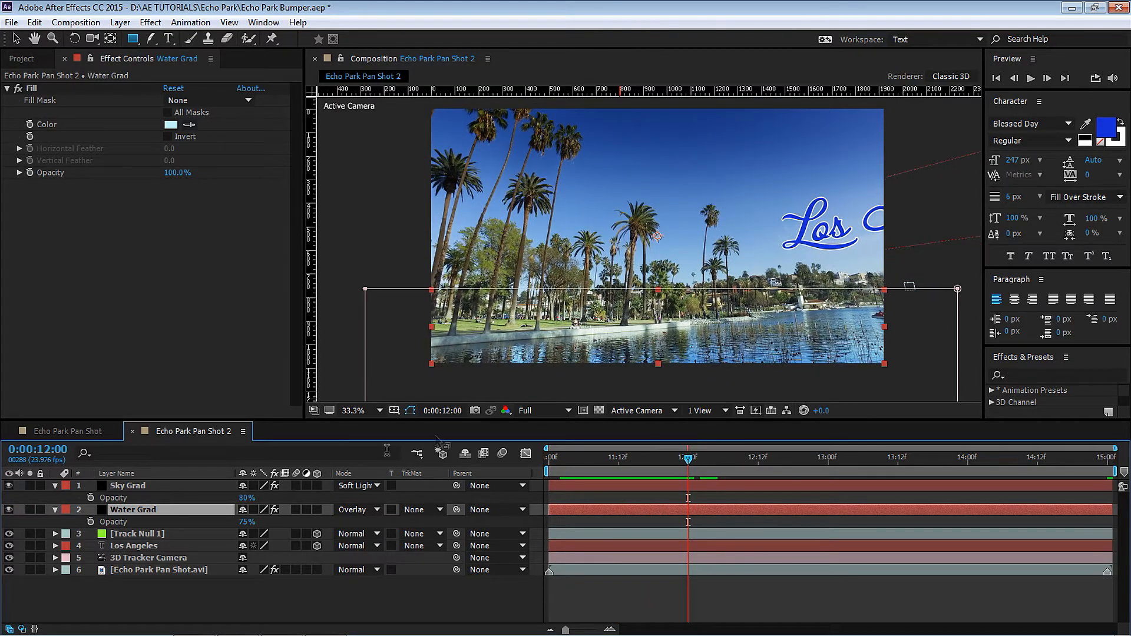
{"action": "key", "text": "alt+bracketleft"}
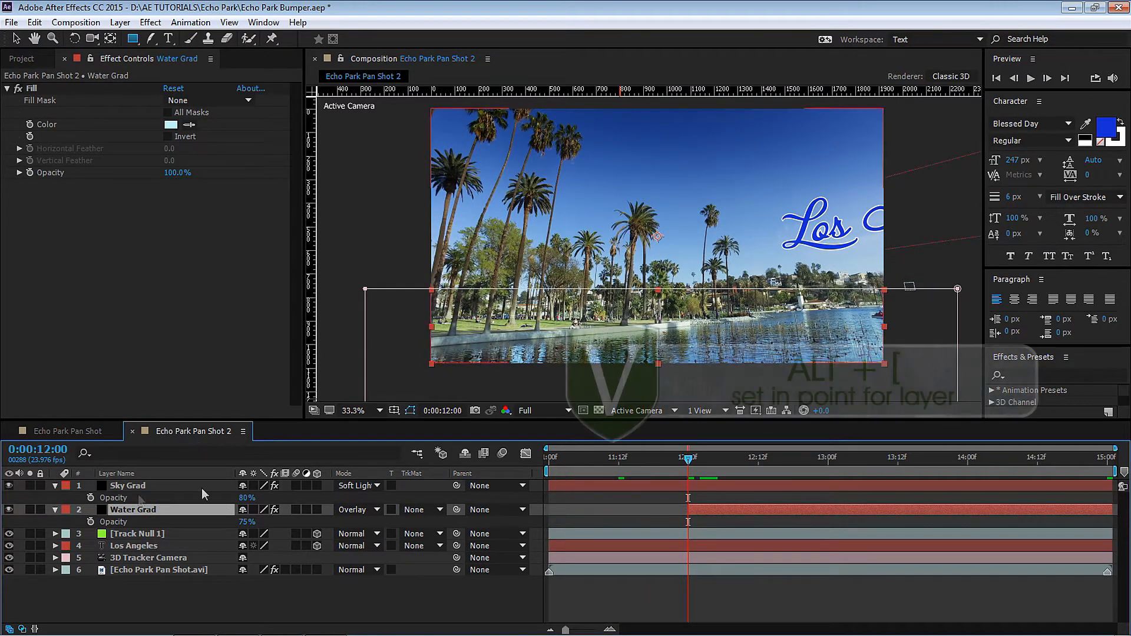
{"action": "left_click", "coordinate": [90, 522]}
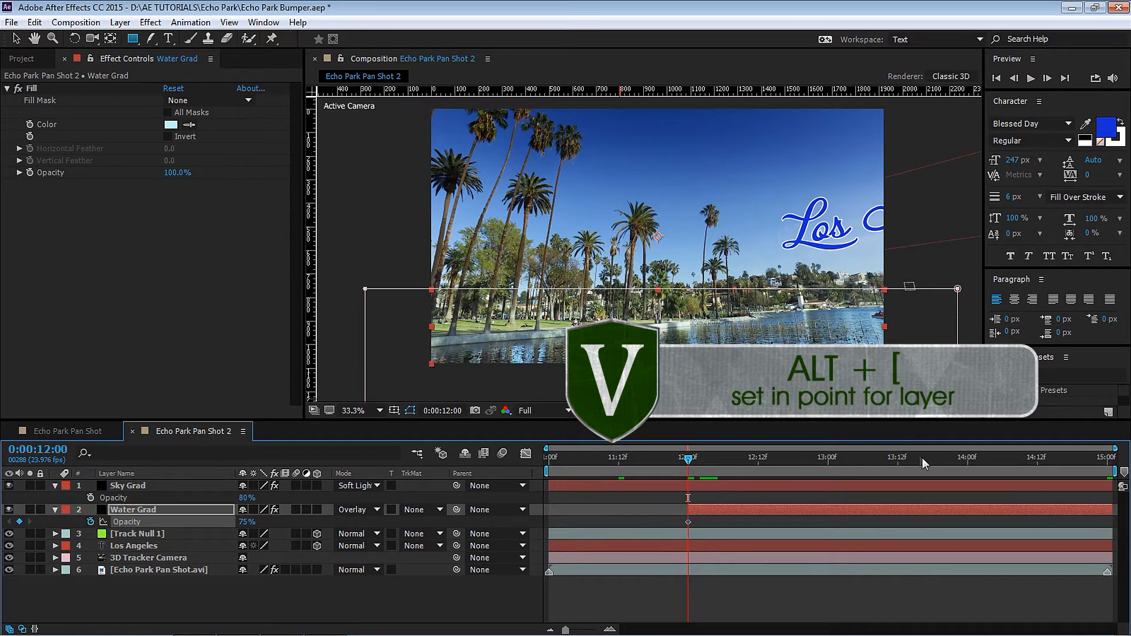
Step: Add a second opacity keyframe to Water Grad at 0:00:14:00, keeping the 75% value
{"action": "left_click", "coordinate": [950, 458]}
{"action": "left_click_drag", "start_coordinate": [956, 466], "coordinate": [967, 466]}
{"action": "left_click", "coordinate": [20, 522]}
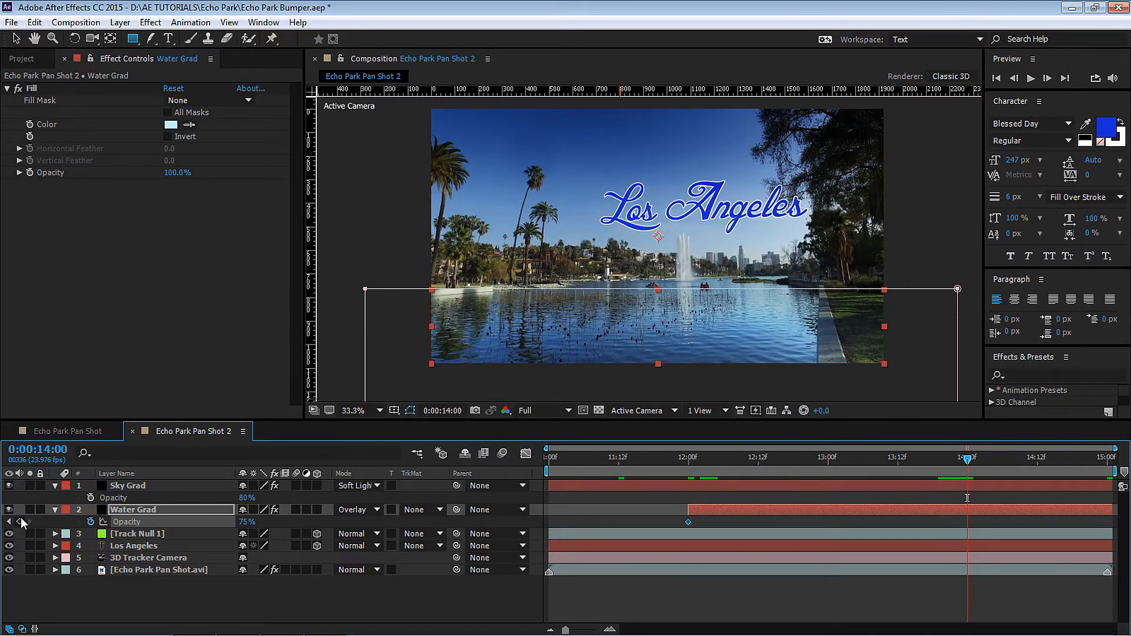
Step: Set the Water Grad layer's opacity keyframe at 0:00:12:00 to 0% and scrub through the fade-in
{"action": "left_click", "coordinate": [688, 459]}
{"action": "left_click", "coordinate": [689, 523]}
{"action": "left_click", "coordinate": [246, 522]}
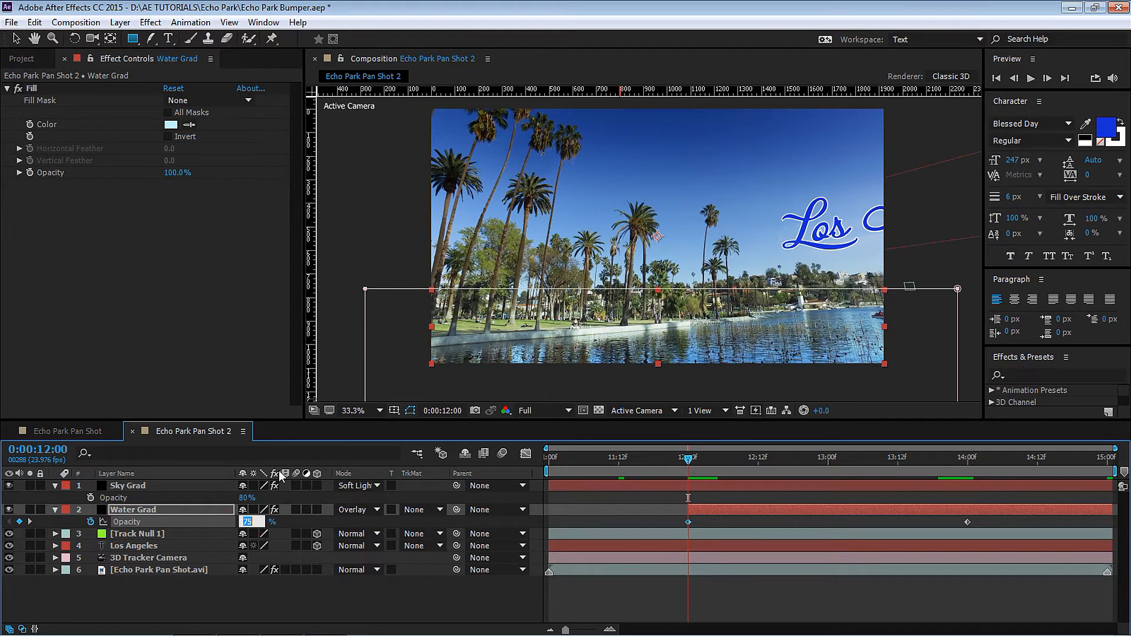
{"action": "type", "text": "0"}
{"action": "key", "text": "Return"}
{"action": "left_click_drag", "start_coordinate": [693, 462], "coordinate": [1081, 462]}
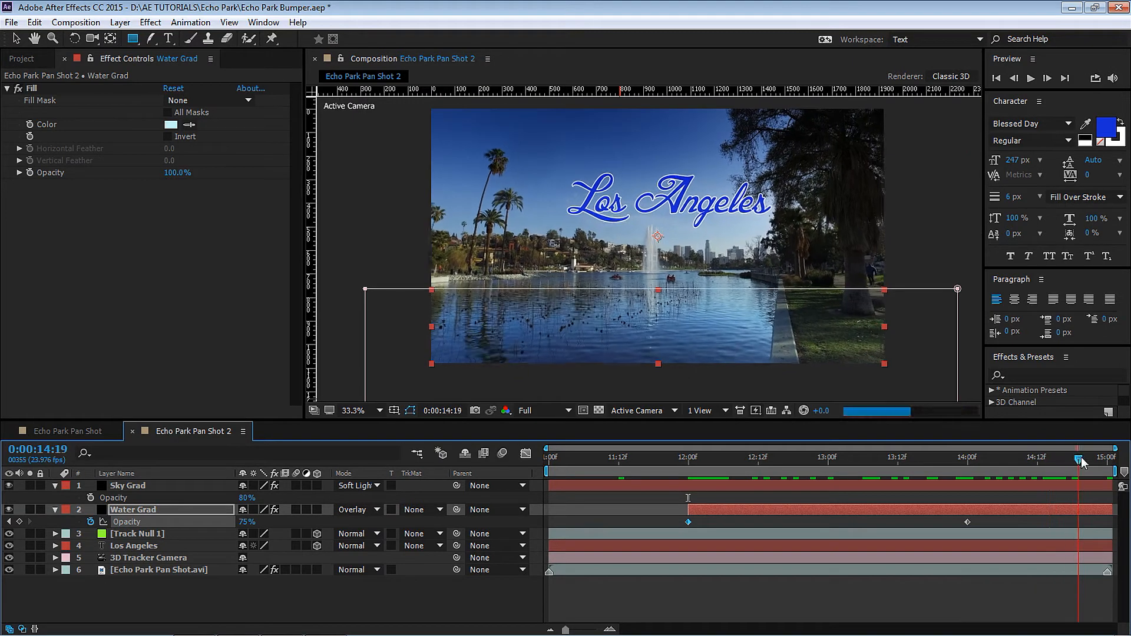
Step: Collapse the Sky Grad and Water Grad layers, compare the shot with them hidden and shown, and scrub through it
{"action": "left_click", "coordinate": [695, 382]}
{"action": "left_click", "coordinate": [55, 483]}
{"action": "left_click", "coordinate": [56, 497]}
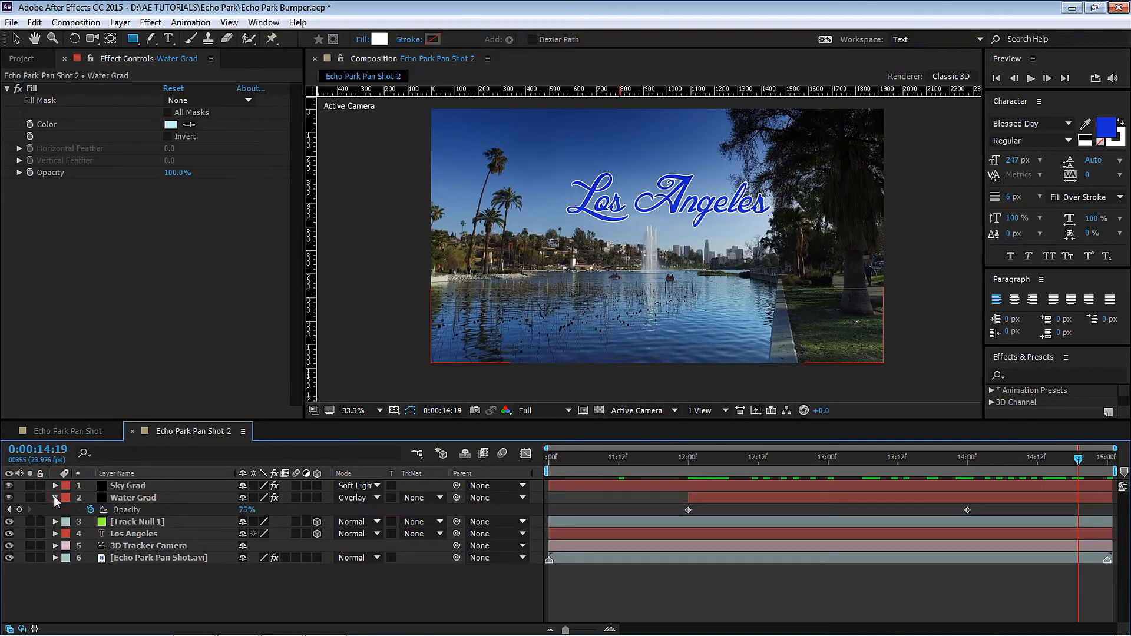
{"action": "left_click_drag", "start_coordinate": [9, 486], "coordinate": [9, 498]}
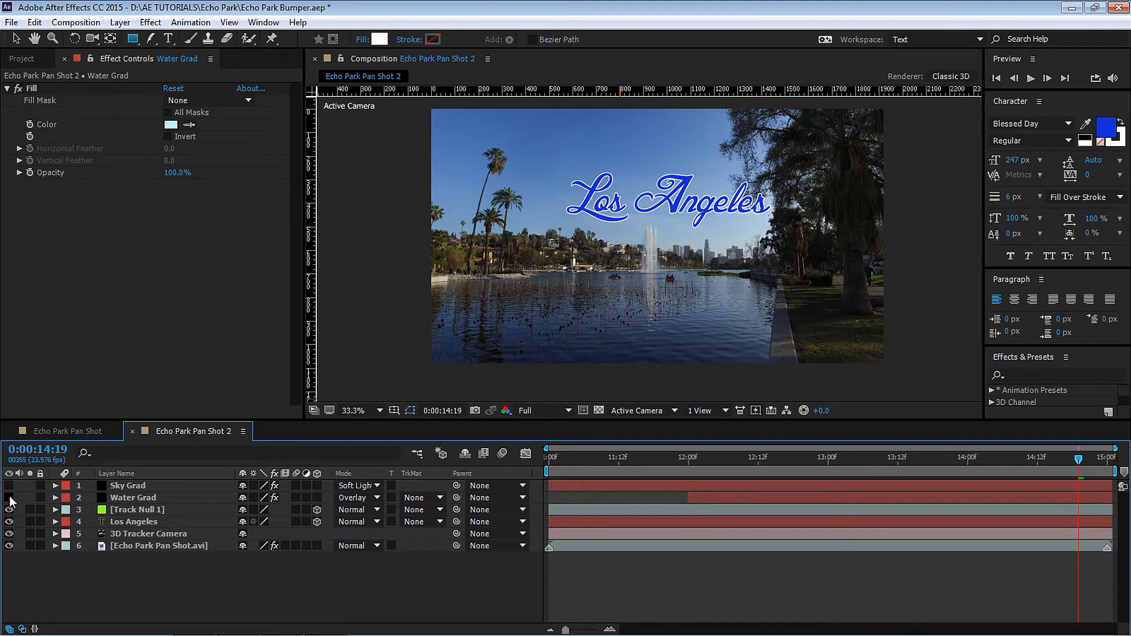
{"action": "left_click_drag", "start_coordinate": [10, 499], "coordinate": [8, 485]}
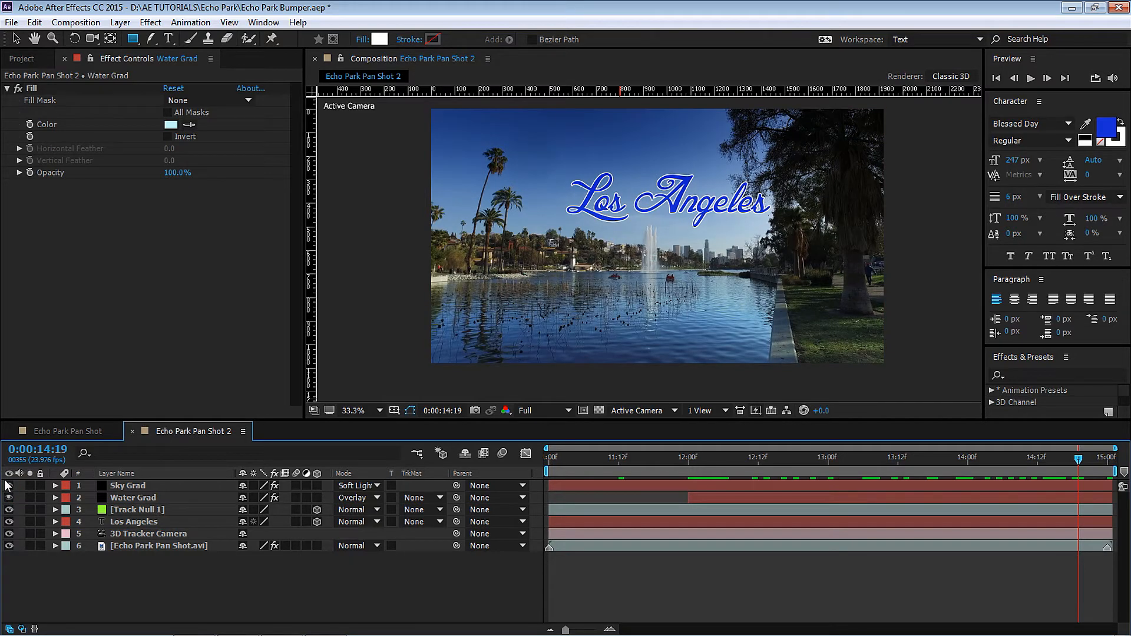
{"action": "left_click_drag", "start_coordinate": [10, 498], "coordinate": [9, 486]}
{"action": "left_click", "coordinate": [9, 497]}
{"action": "left_click", "coordinate": [9, 497]}
{"action": "left_click_drag", "start_coordinate": [595, 465], "coordinate": [1002, 465]}
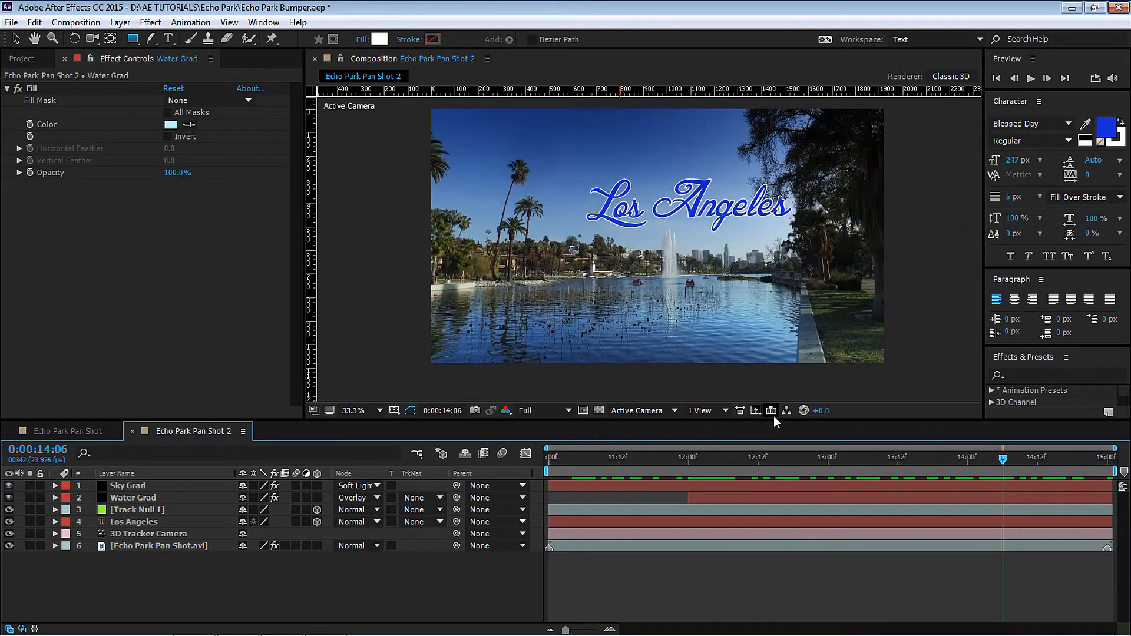
Step: Add Black Solid 4 to the composition as the uppermost layer and rename it OF
{"action": "left_click_drag", "start_coordinate": [772, 419], "coordinate": [772, 439]}
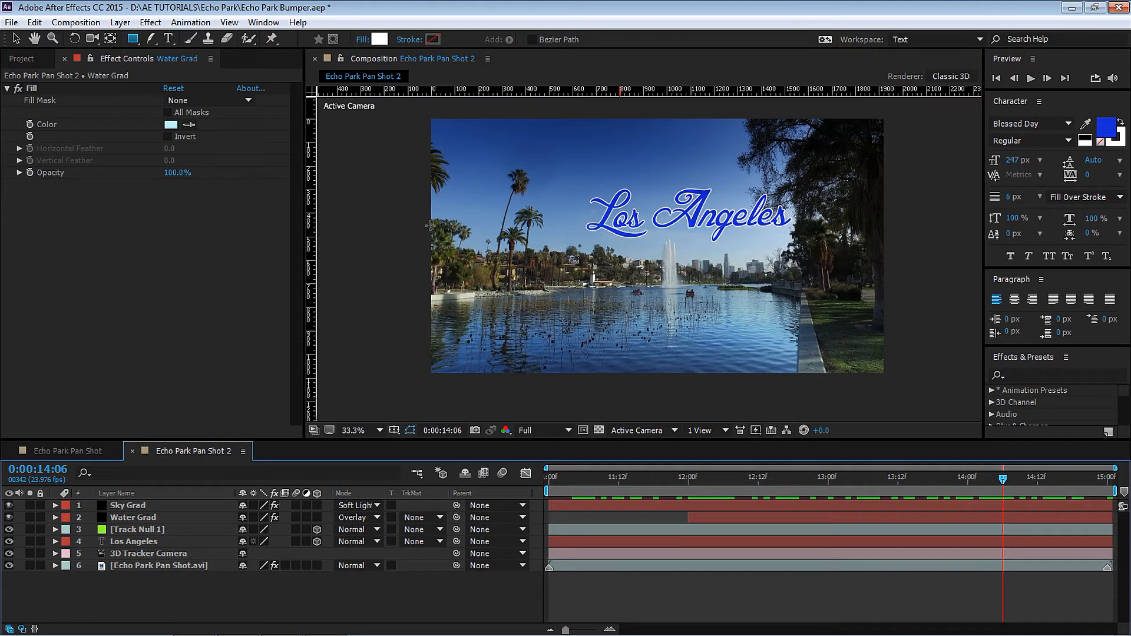
{"action": "left_click", "coordinate": [26, 60]}
{"action": "left_click_drag", "start_coordinate": [80, 323], "coordinate": [166, 502]}
{"action": "key", "text": "Return"}
{"action": "type", "text": "O"}
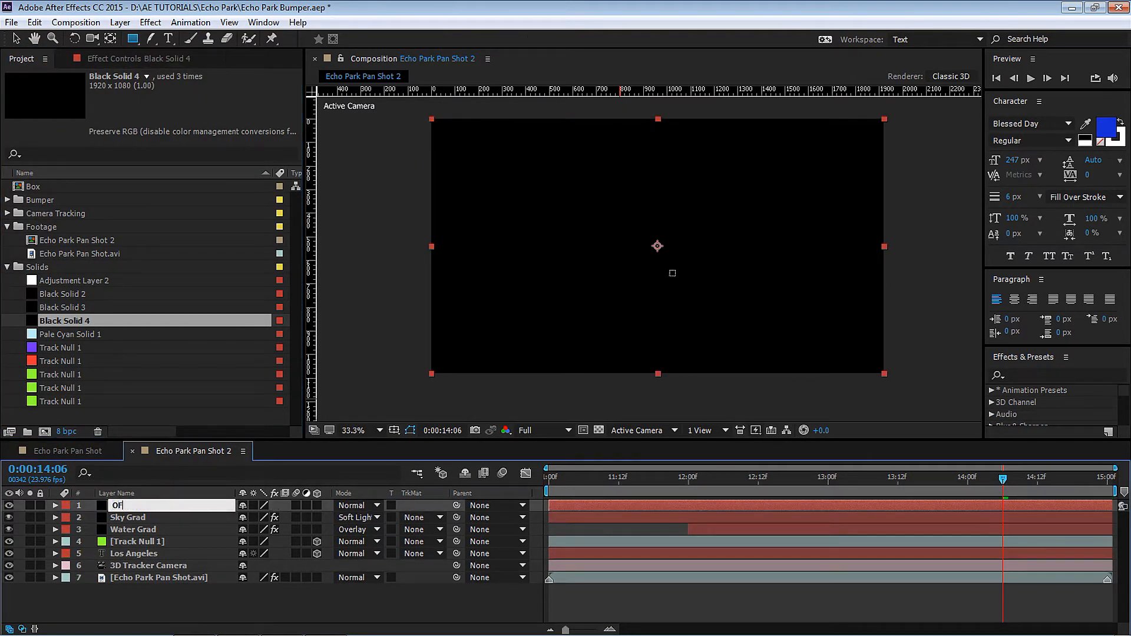
{"action": "type", "text": "f"}
{"action": "key", "text": "Return"}
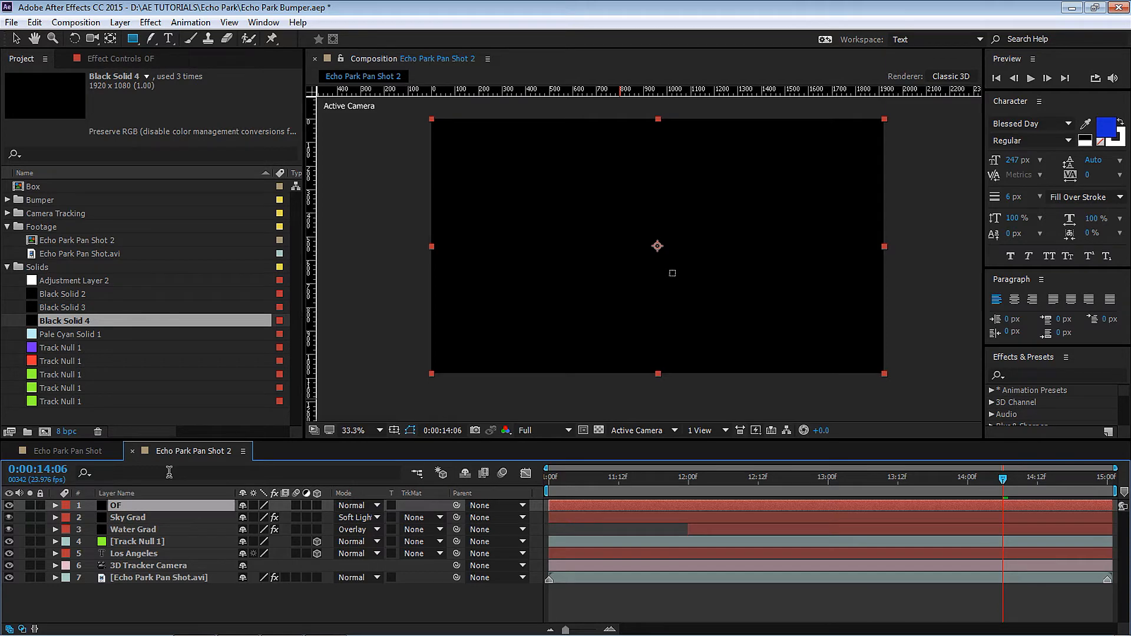
Step: Apply the Optical Flares effect to the OF layer
{"action": "left_click", "coordinate": [150, 22]}
{"action": "mouse_move", "coordinate": [159, 557]}
{"action": "left_click", "coordinate": [243, 573]}
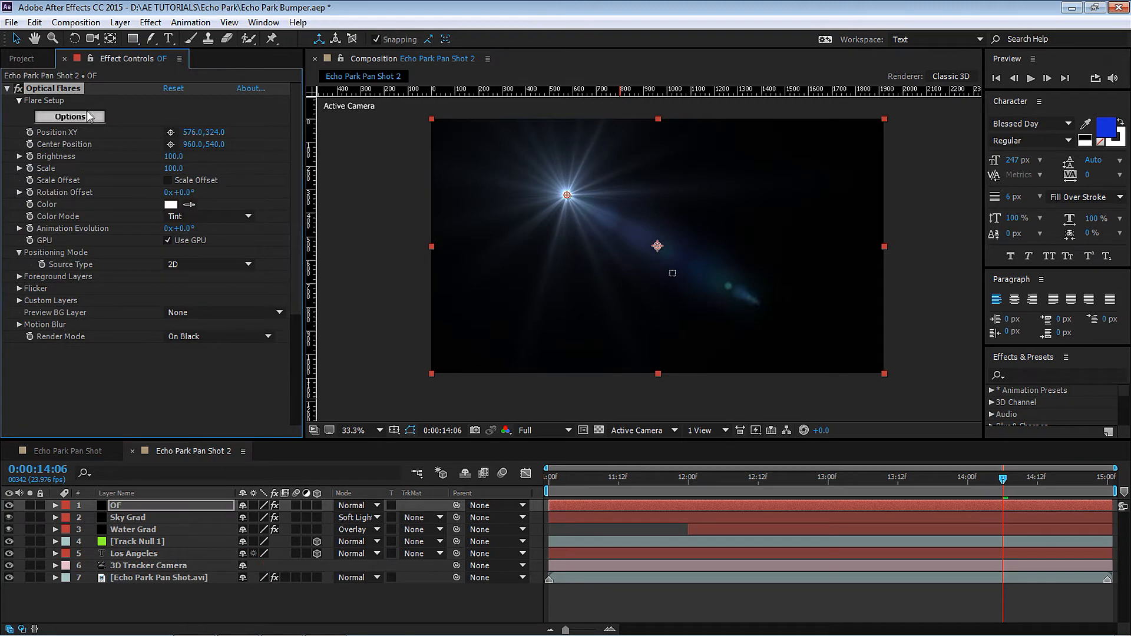
Step: Open the Optical Flares options, enlarge the window and preset browser area, and show the Pro Presets 2 flares
{"action": "left_click", "coordinate": [90, 116]}
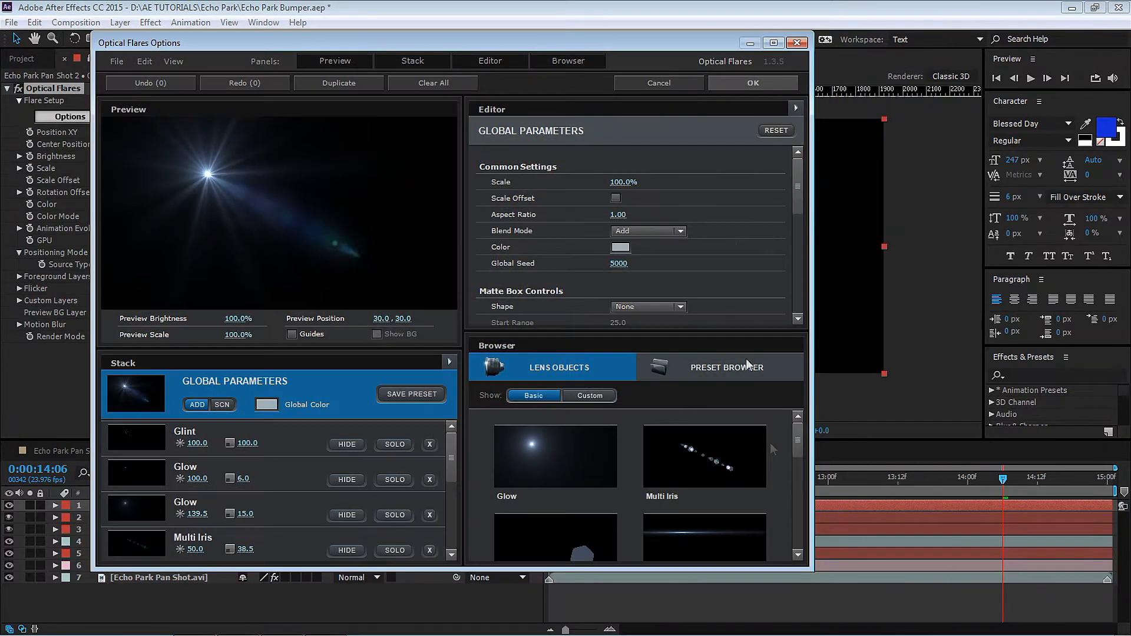
{"action": "left_click_drag", "start_coordinate": [813, 571], "coordinate": [1058, 571]}
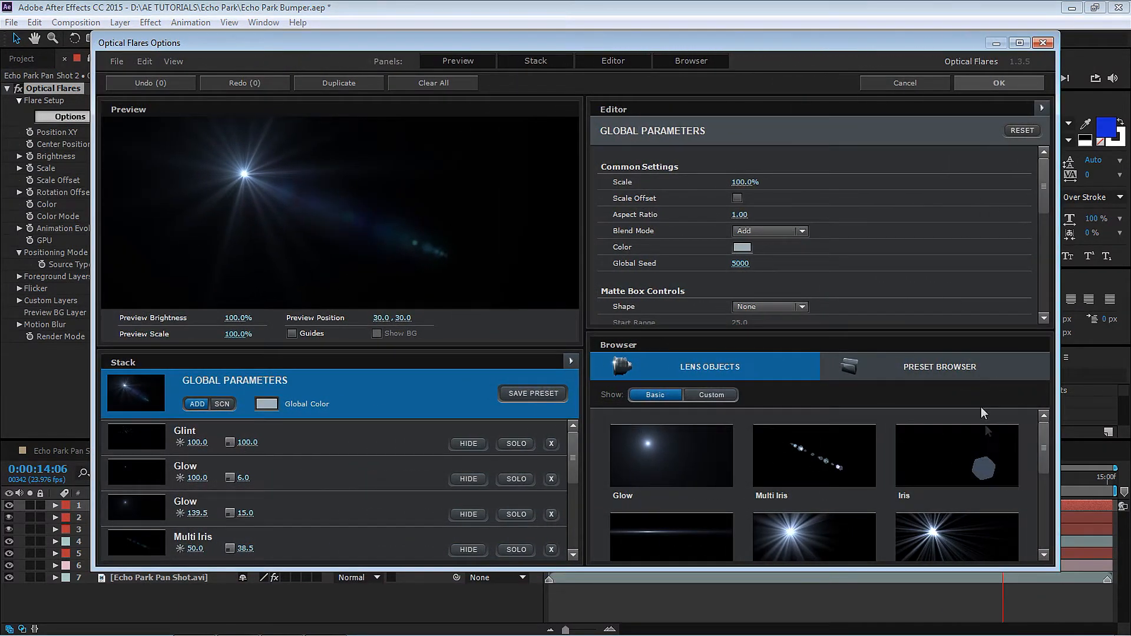
{"action": "left_click", "coordinate": [974, 368]}
{"action": "scroll", "coordinate": [1040, 451], "scroll_direction": "down", "scroll_amount": 1}
{"action": "left_click", "coordinate": [966, 521]}
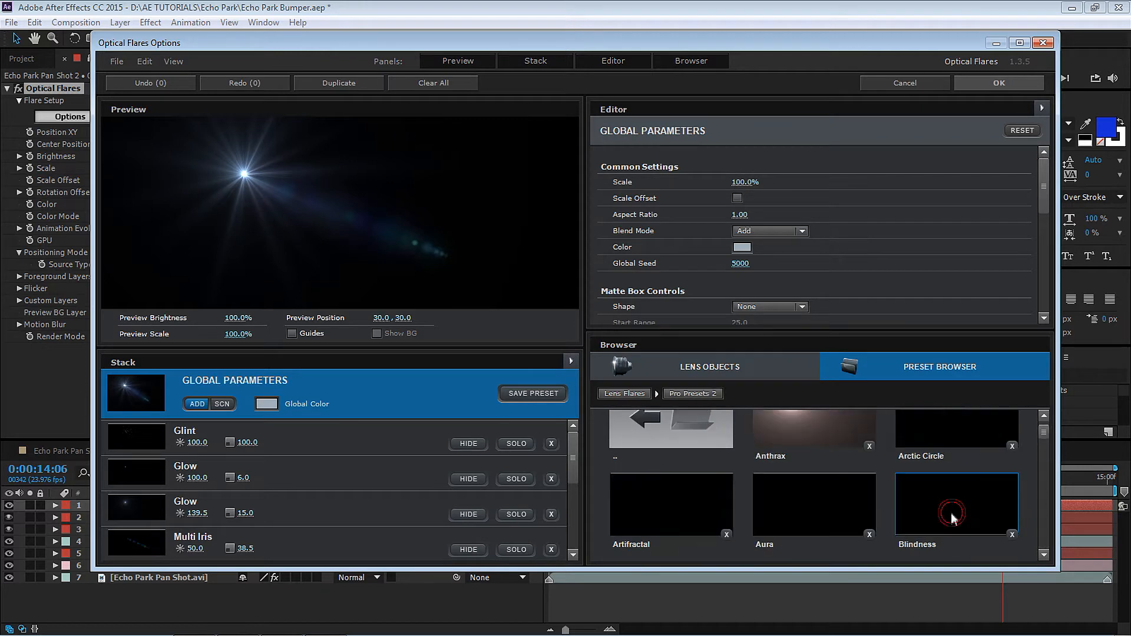
{"action": "left_click_drag", "start_coordinate": [851, 331], "coordinate": [871, 195]}
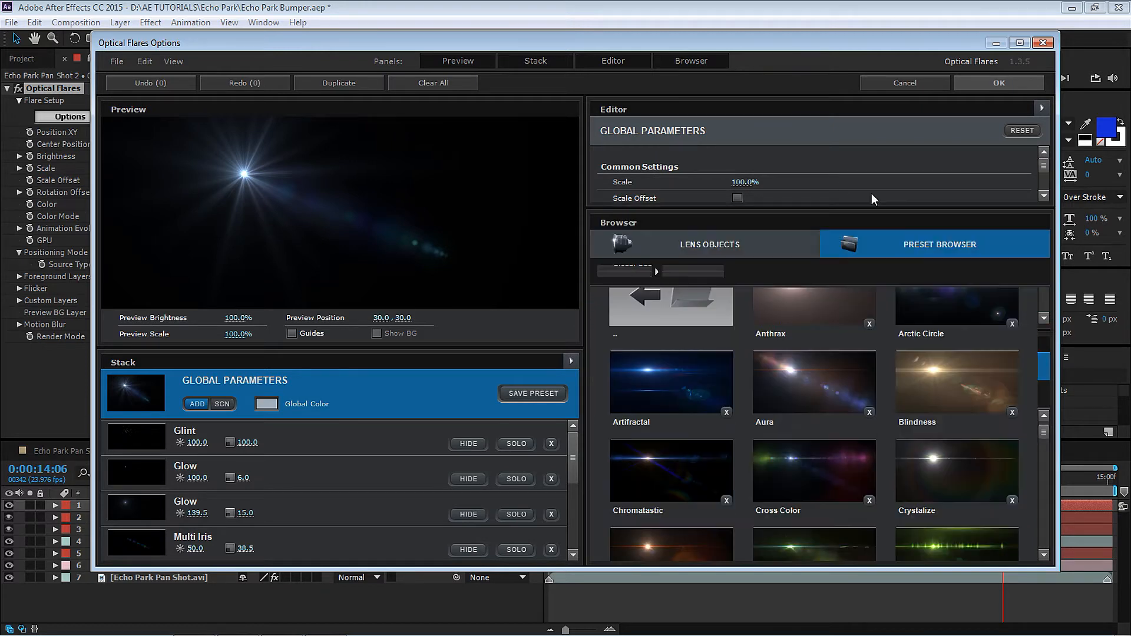
{"action": "left_click_drag", "start_coordinate": [1040, 332], "coordinate": [1043, 330]}
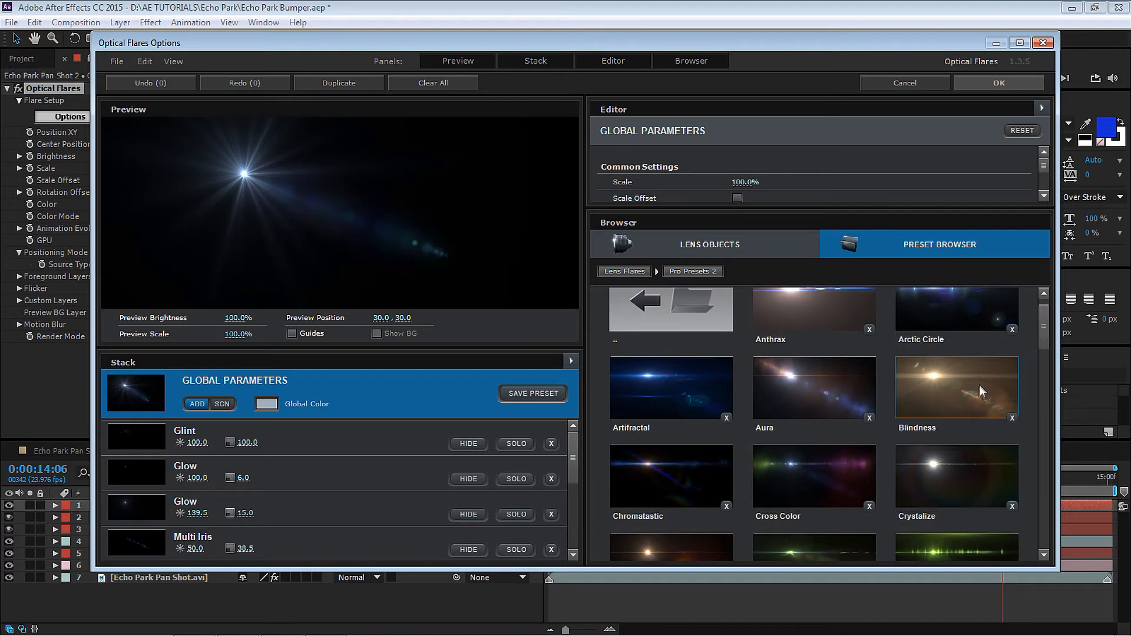
Step: Try the Aura, Cross Color and Blindness flare presets, settle on Aura and accept the flare options
{"action": "left_click", "coordinate": [813, 401]}
{"action": "left_click", "coordinate": [826, 452]}
{"action": "left_click", "coordinate": [842, 402]}
{"action": "left_click", "coordinate": [930, 391]}
{"action": "left_click", "coordinate": [848, 390]}
{"action": "left_click", "coordinate": [831, 465]}
{"action": "left_click", "coordinate": [835, 397]}
{"action": "left_click", "coordinate": [840, 476]}
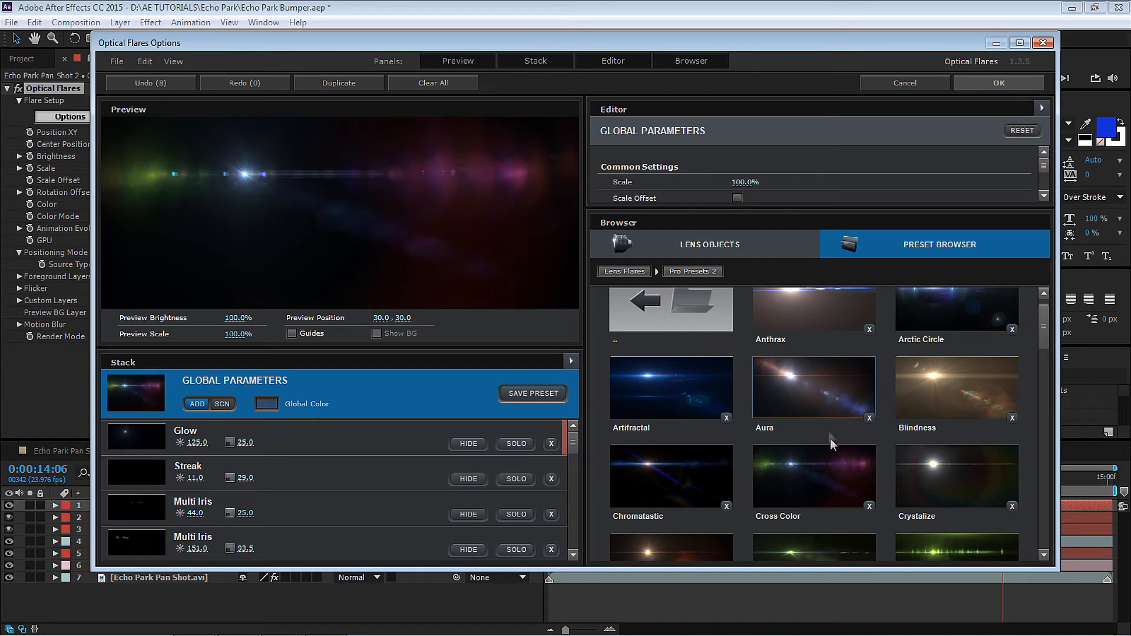
{"action": "left_click", "coordinate": [830, 438]}
{"action": "left_click", "coordinate": [938, 399]}
{"action": "left_click", "coordinate": [813, 392]}
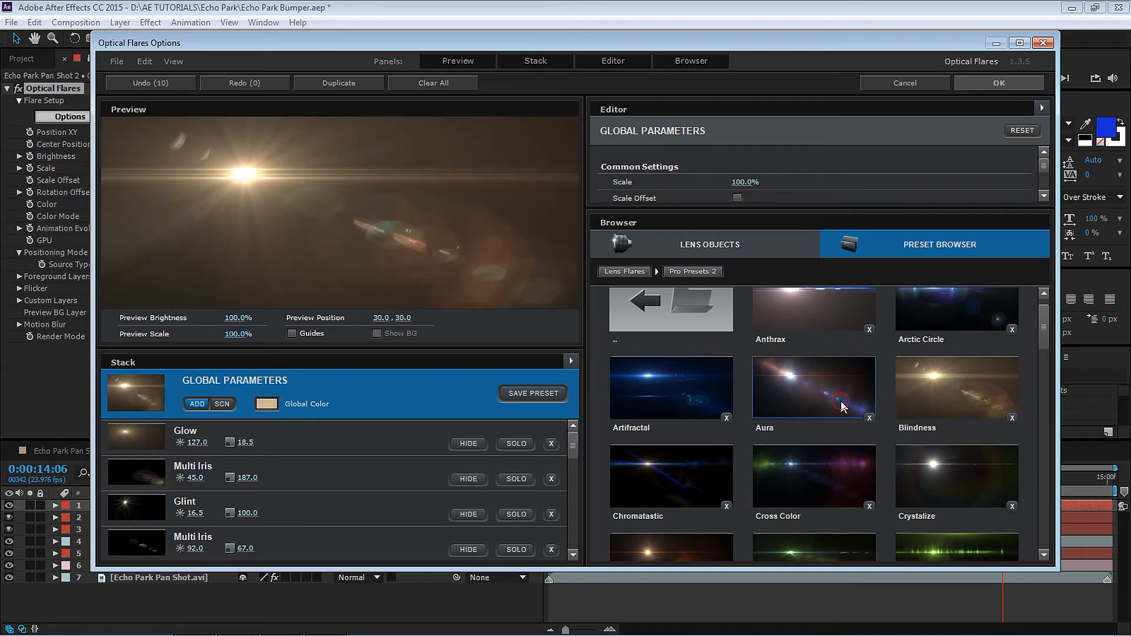
{"action": "left_click", "coordinate": [800, 397]}
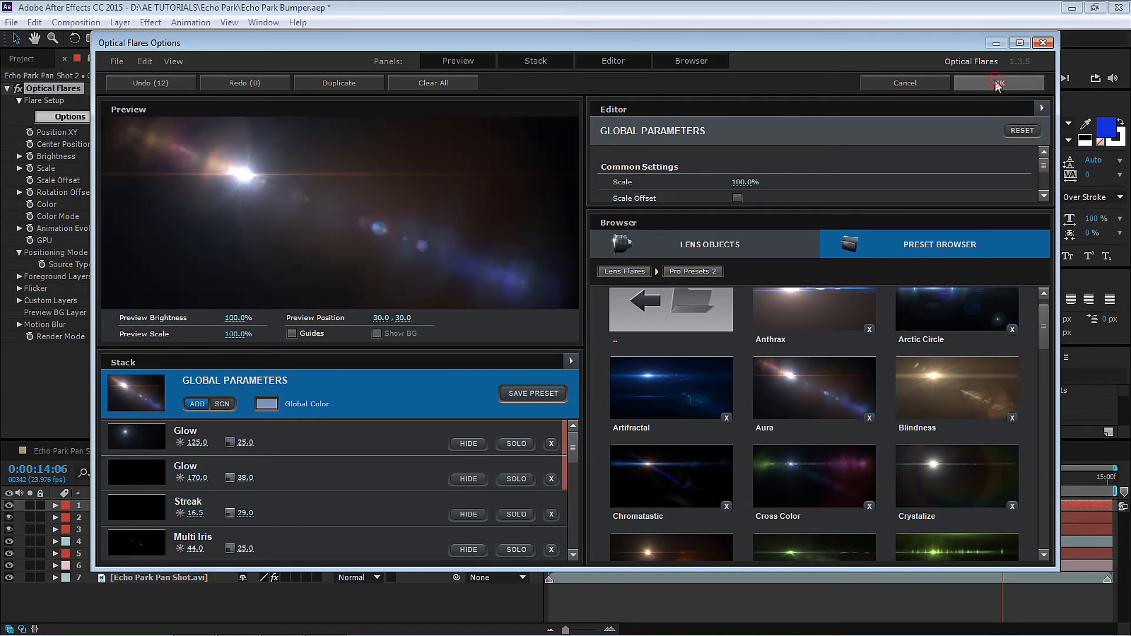
{"action": "left_click", "coordinate": [997, 83]}
Step: Set the OF layer's blending mode to Screen and play back the shot
{"action": "left_click", "coordinate": [350, 506]}
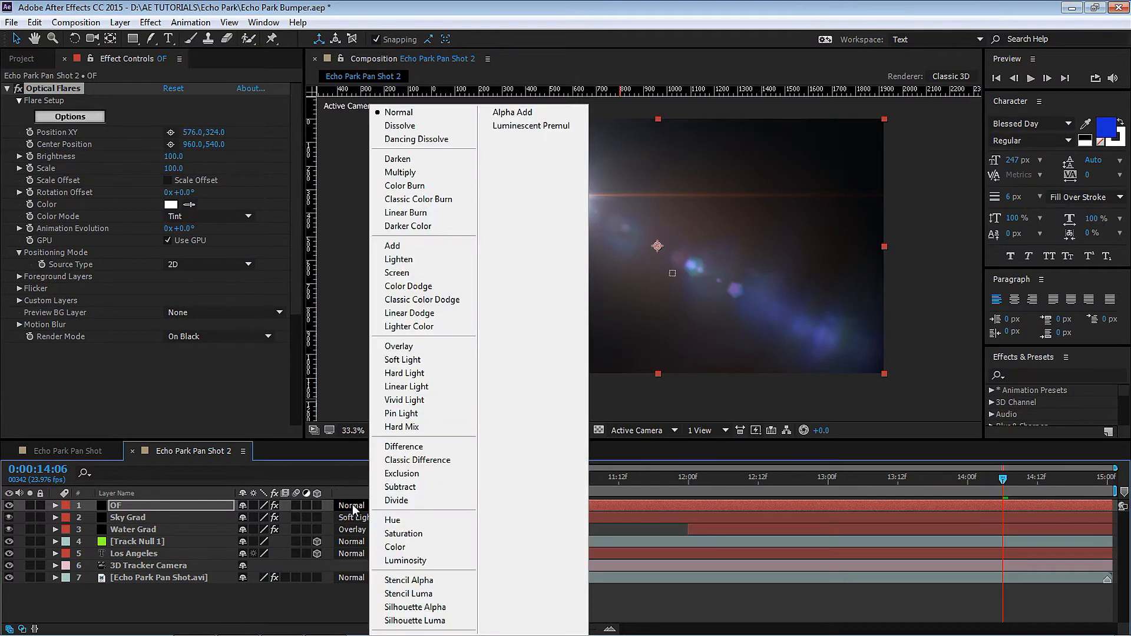
{"action": "left_click", "coordinate": [397, 273]}
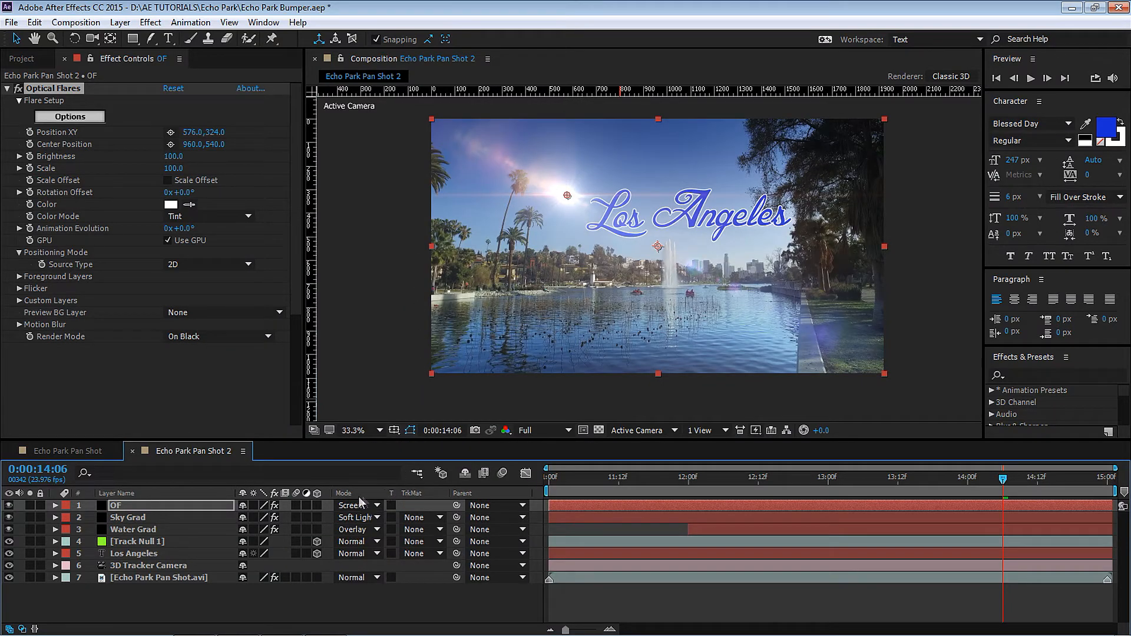
{"action": "left_click", "coordinate": [572, 477]}
{"action": "key", "text": "space"}
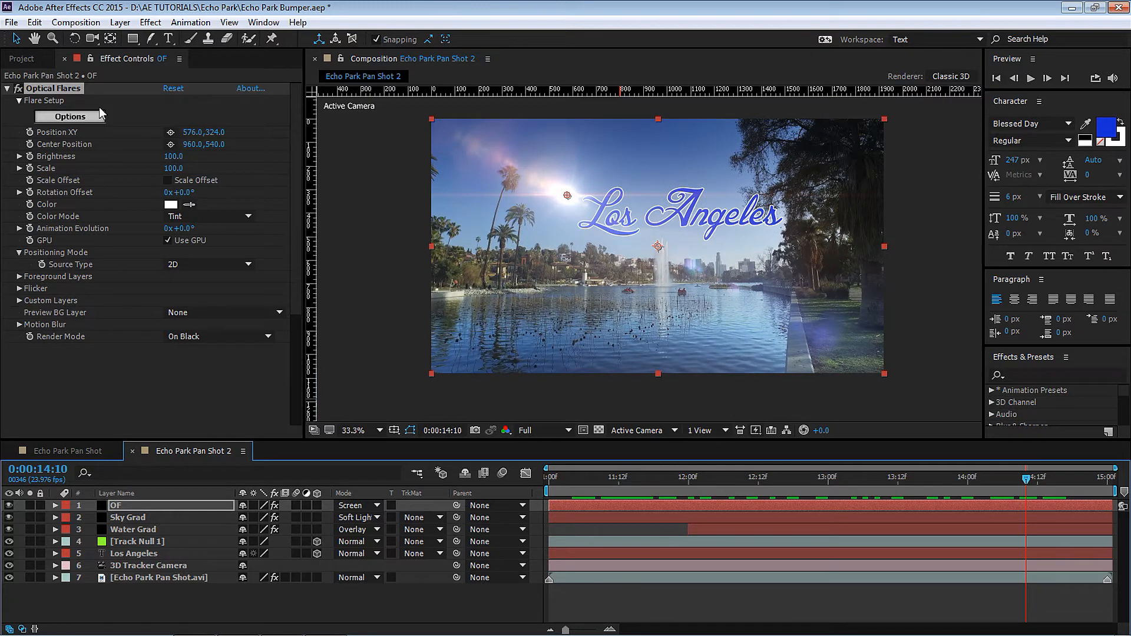
Step: Set the flare's positioning source type to 3D and scrub through the shot to check its movement
{"action": "left_click", "coordinate": [57, 87]}
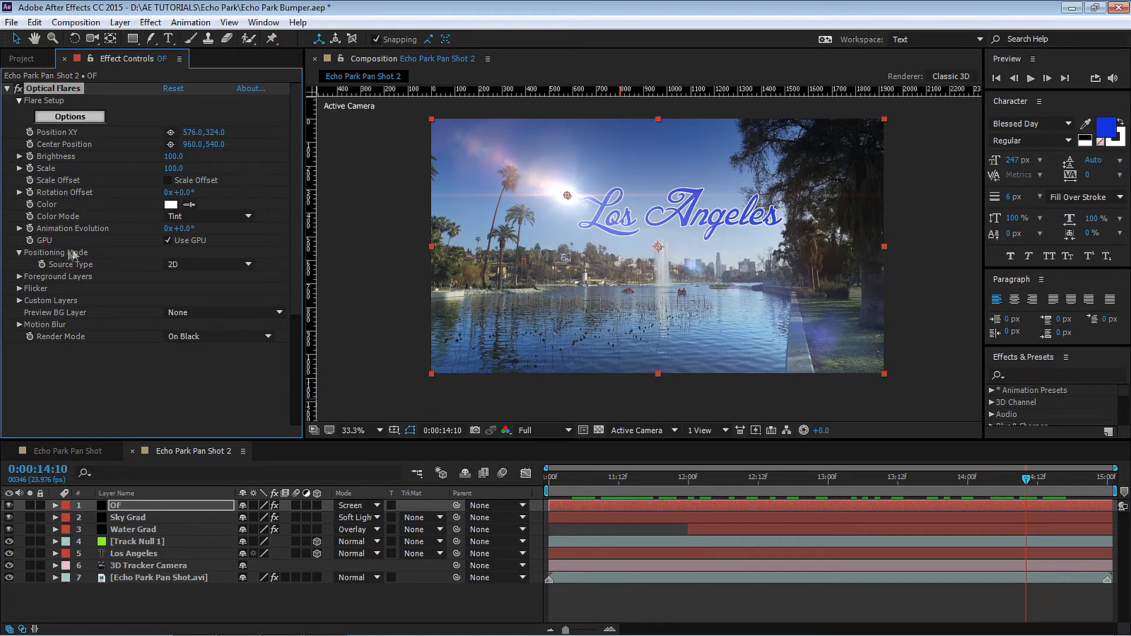
{"action": "left_click", "coordinate": [197, 264]}
{"action": "left_click", "coordinate": [193, 294]}
{"action": "left_click_drag", "start_coordinate": [590, 477], "coordinate": [612, 478]}
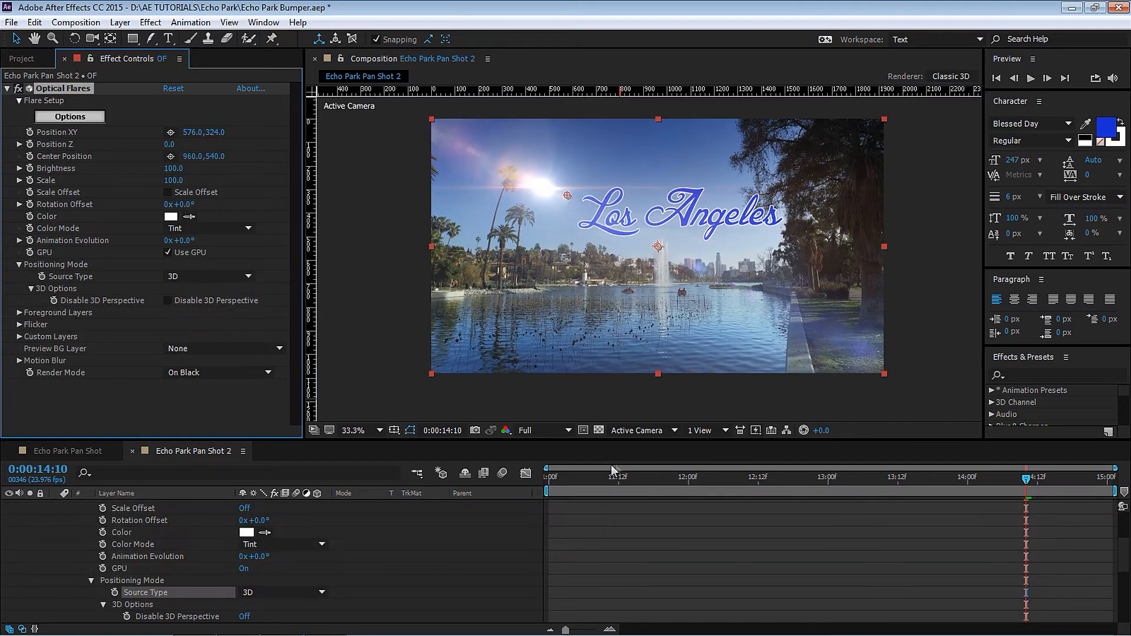
{"action": "left_click_drag", "start_coordinate": [688, 482], "coordinate": [1014, 477]}
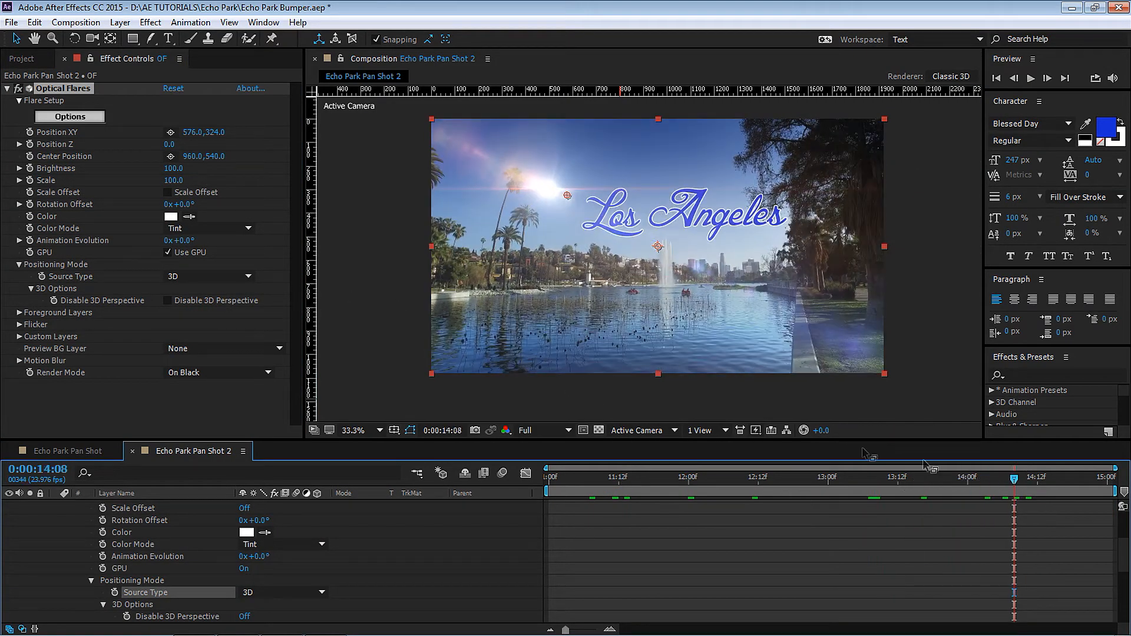
Step: Examine the Los Angeles text's position relative to the flare in the Top view, then return to Active Camera
{"action": "left_click", "coordinate": [641, 430]}
{"action": "left_click", "coordinate": [648, 516]}
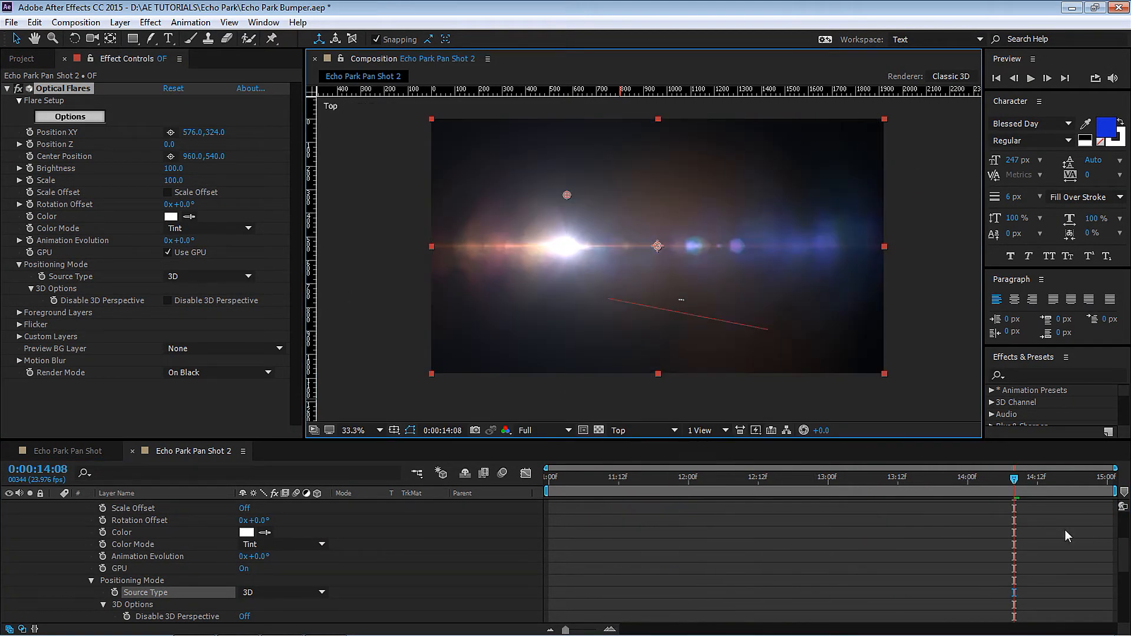
{"action": "scroll", "coordinate": [1126, 554], "scroll_direction": "down", "scroll_amount": 5}
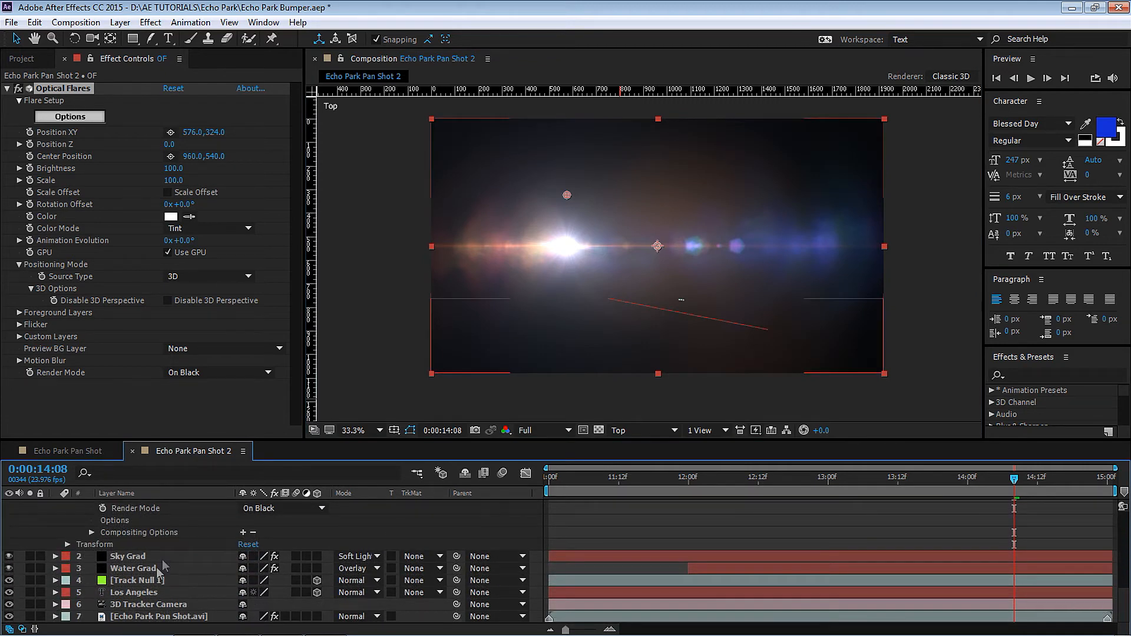
{"action": "left_click", "coordinate": [134, 592]}
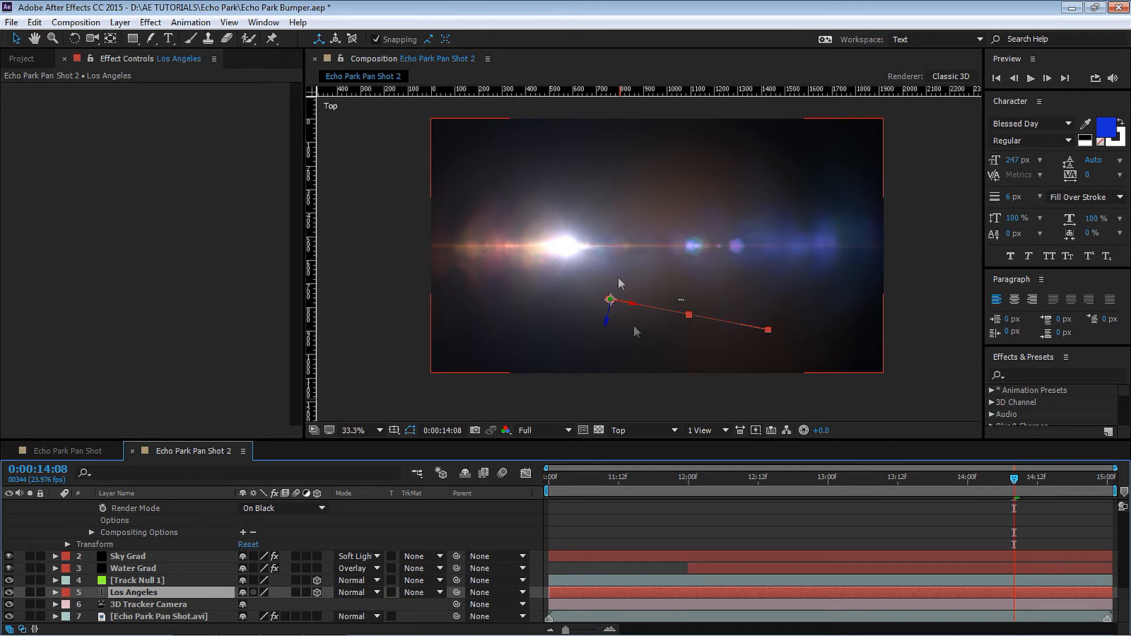
{"action": "left_click", "coordinate": [637, 432]}
{"action": "left_click", "coordinate": [656, 447]}
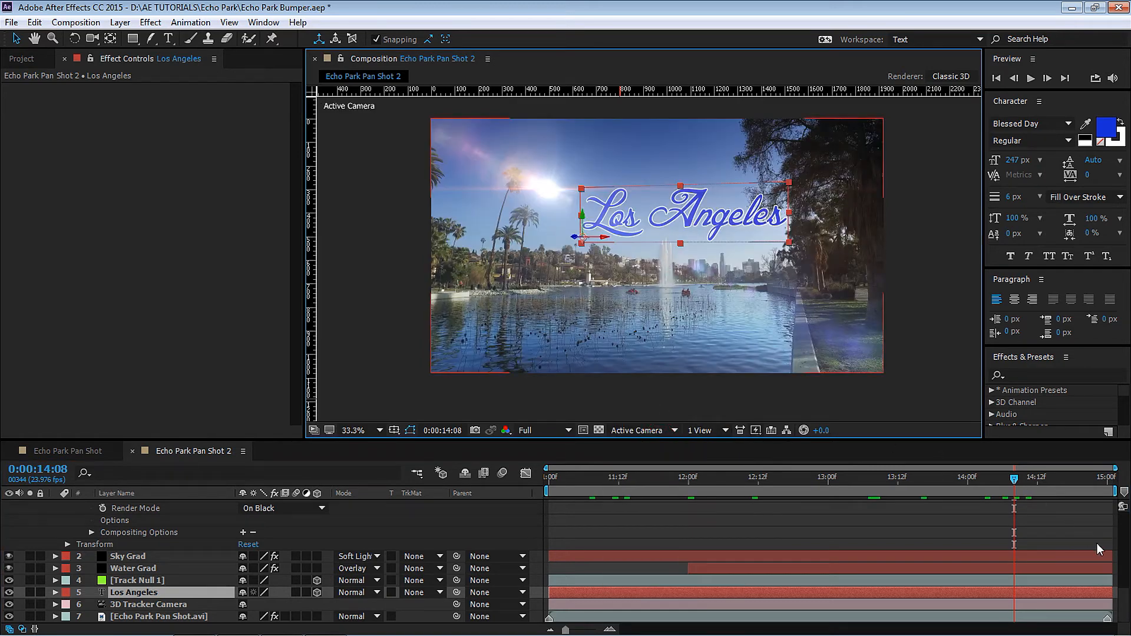
Step: Collapse the OF layer's properties and set its flare's Position Z to 1000
{"action": "scroll", "coordinate": [1120, 552], "scroll_direction": "up", "scroll_amount": 5}
{"action": "scroll", "coordinate": [1119, 552], "scroll_direction": "up", "scroll_amount": 3}
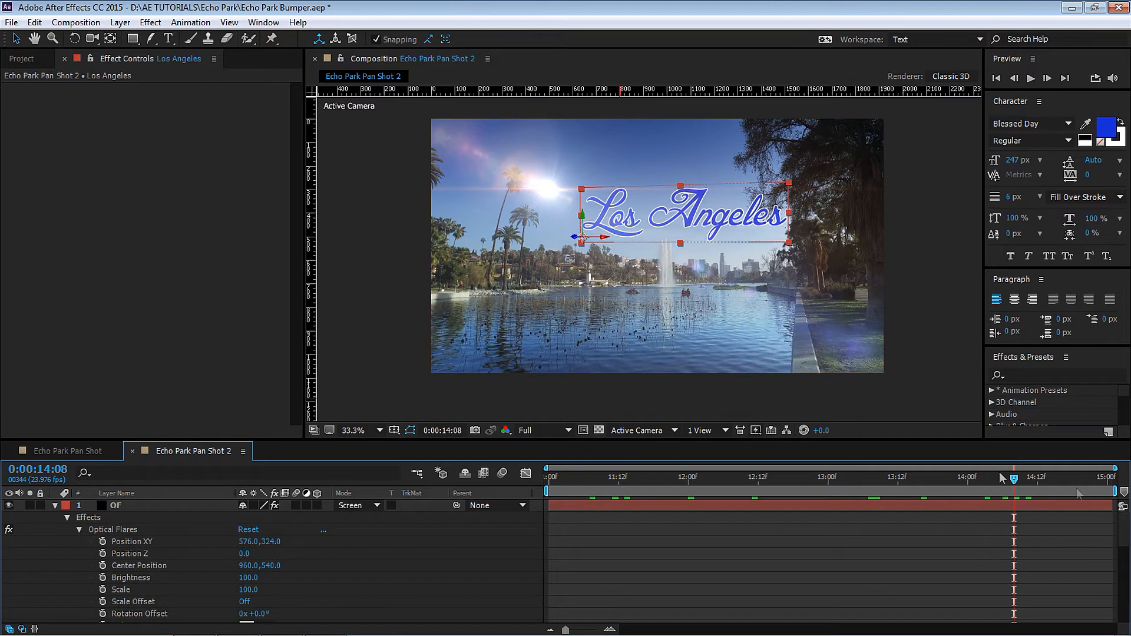
{"action": "left_click", "coordinate": [134, 505]}
{"action": "left_click", "coordinate": [53, 505]}
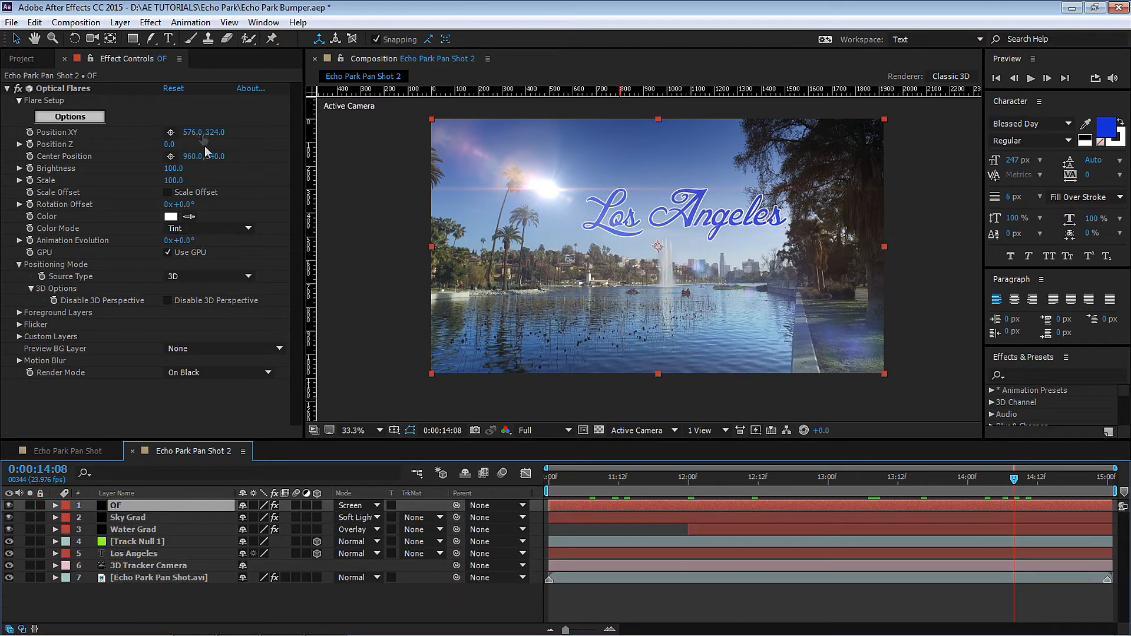
{"action": "left_click_drag", "start_coordinate": [169, 148], "coordinate": [176, 143]}
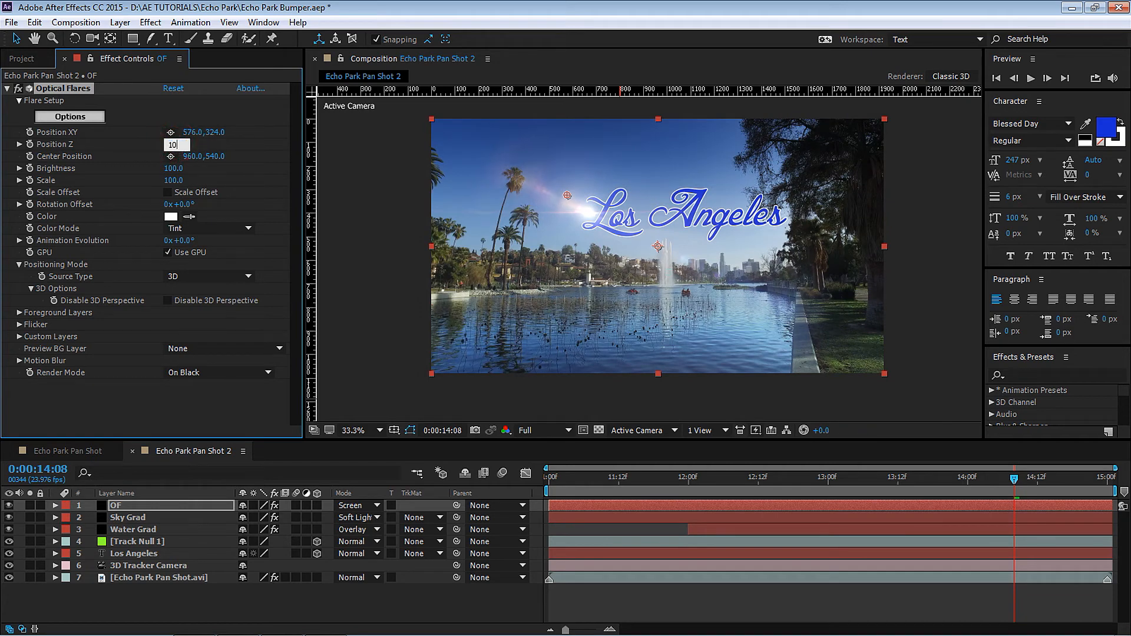
Step: Move the flare above the title by setting Position XY to 1394, -416, and preview the shot
{"action": "mouse_move", "coordinate": [216, 132]}
{"action": "left_mouse_down"}
{"action": "mouse_move", "coordinate": [184, 120]}
{"action": "mouse_move", "coordinate": [135, 121]}
{"action": "mouse_move", "coordinate": [220, 135]}
{"action": "mouse_move", "coordinate": [86, 125]}
{"action": "left_mouse_up"}
{"action": "left_click_drag", "start_coordinate": [202, 130], "coordinate": [89, 132]}
{"action": "left_click_drag", "start_coordinate": [188, 135], "coordinate": [728, 96]}
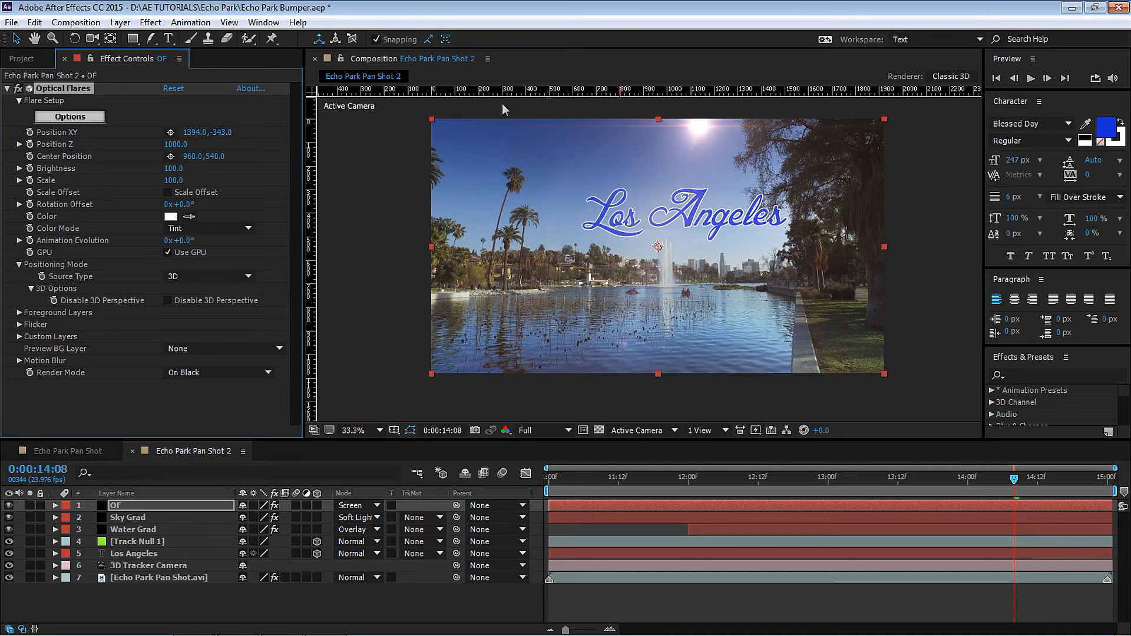
{"action": "left_click_drag", "start_coordinate": [221, 133], "coordinate": [177, 133]}
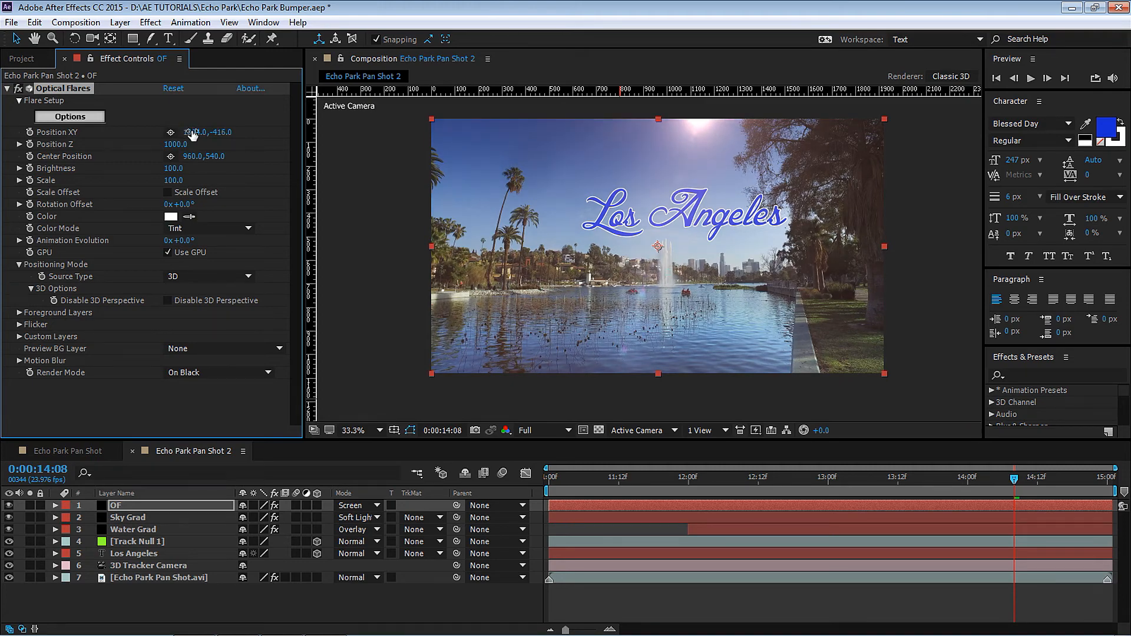
{"action": "mouse_move", "coordinate": [557, 478]}
{"action": "left_mouse_down"}
{"action": "mouse_move", "coordinate": [872, 478]}
{"action": "mouse_move", "coordinate": [1061, 442]}
{"action": "mouse_move", "coordinate": [1121, 407]}
{"action": "left_mouse_up"}
{"action": "key", "text": "space"}
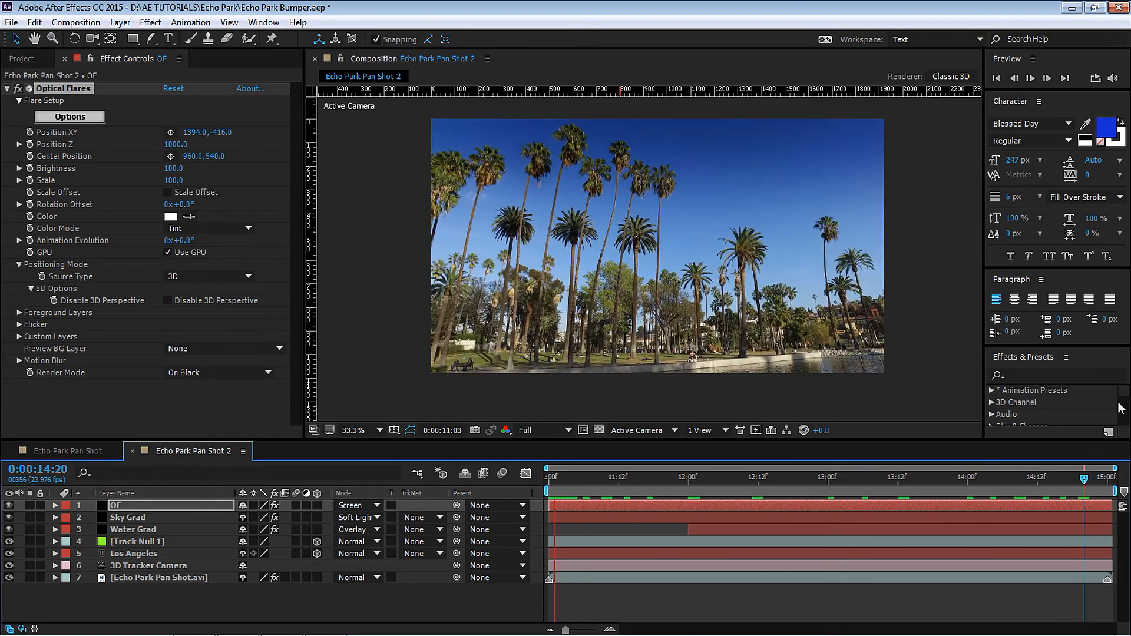